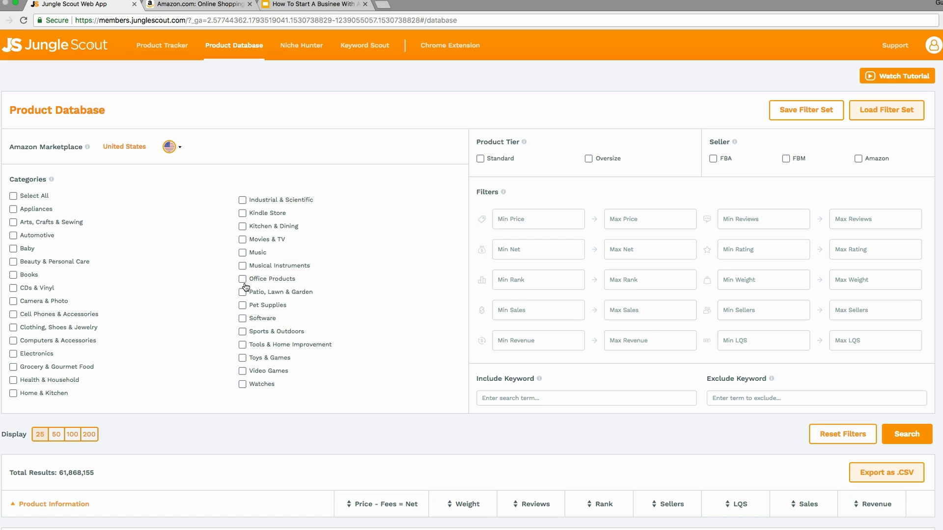
# Review the Jungle Scout Web App and Chrome Extension entries on the Google Slides tool slide, including a look at the web app
pyautogui.click(310, 5)
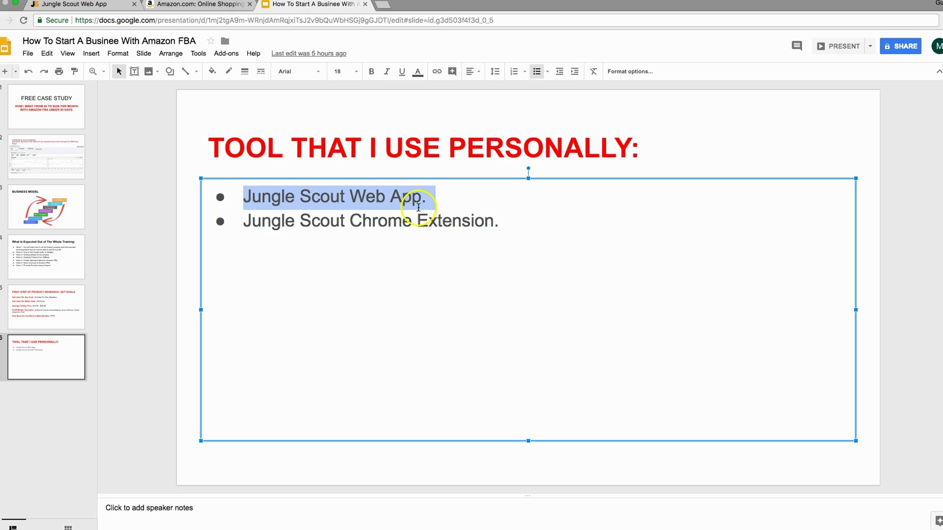
pyautogui.doubleClick(307, 221)
pyautogui.click(307, 221)
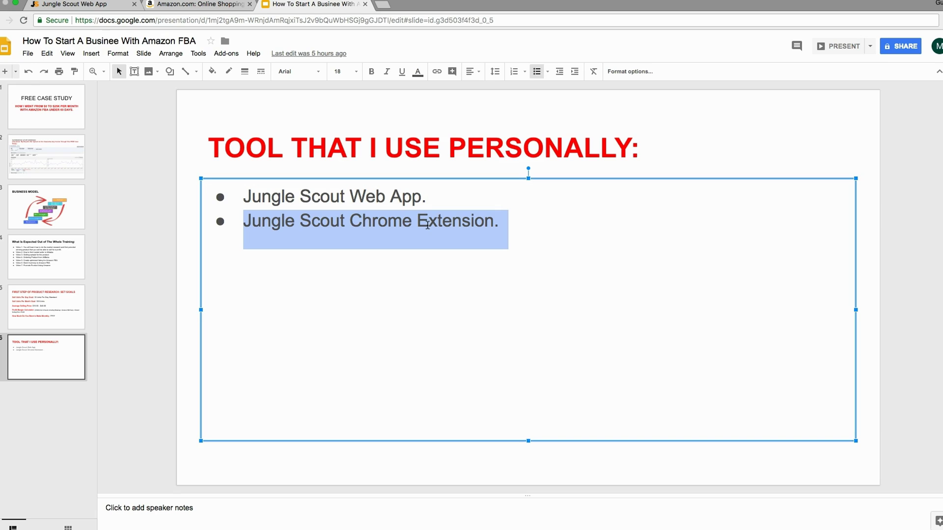
pyautogui.click(98, 6)
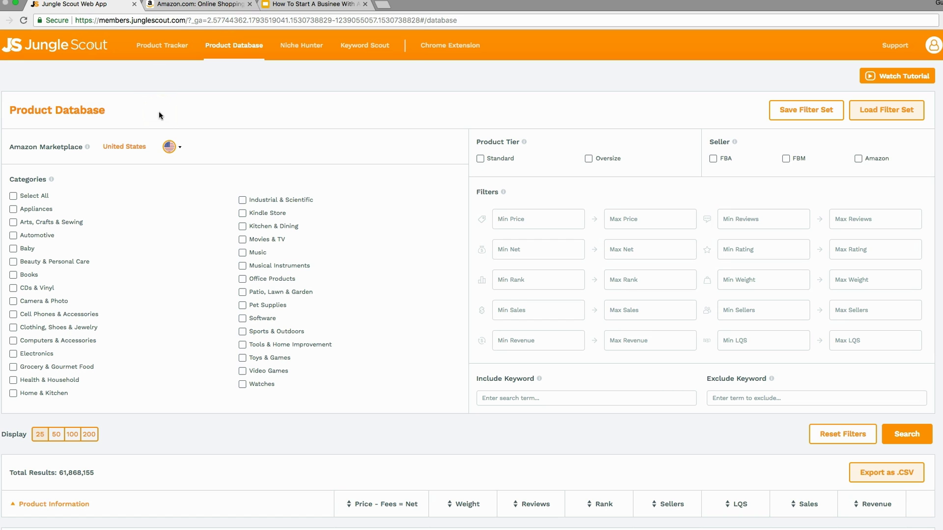
pyautogui.click(371, 5)
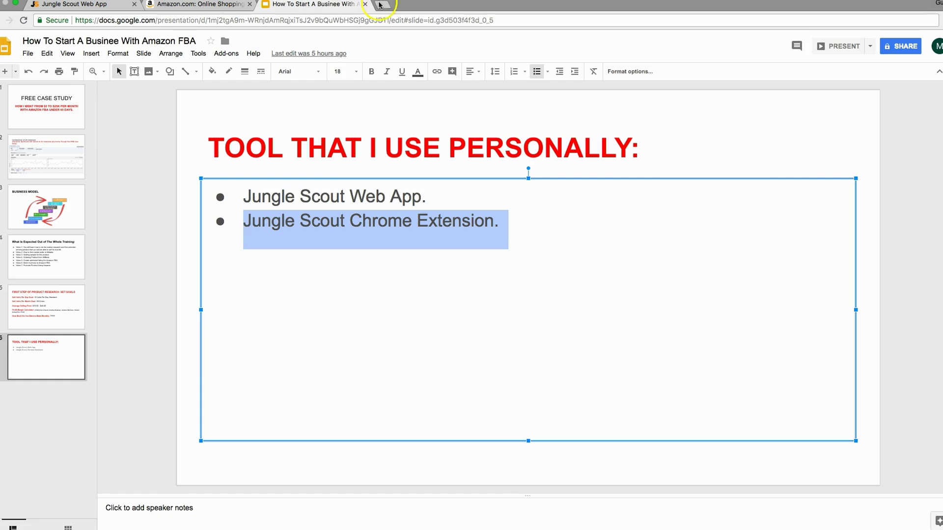
# Open junglescout.com in a new browser tab
pyautogui.click(381, 5)
pyautogui.write('j')
pyautogui.press('BackSpace')
pyautogui.write('junglescout')
pyautogui.press('BackSpace')
pyautogui.write('.co')
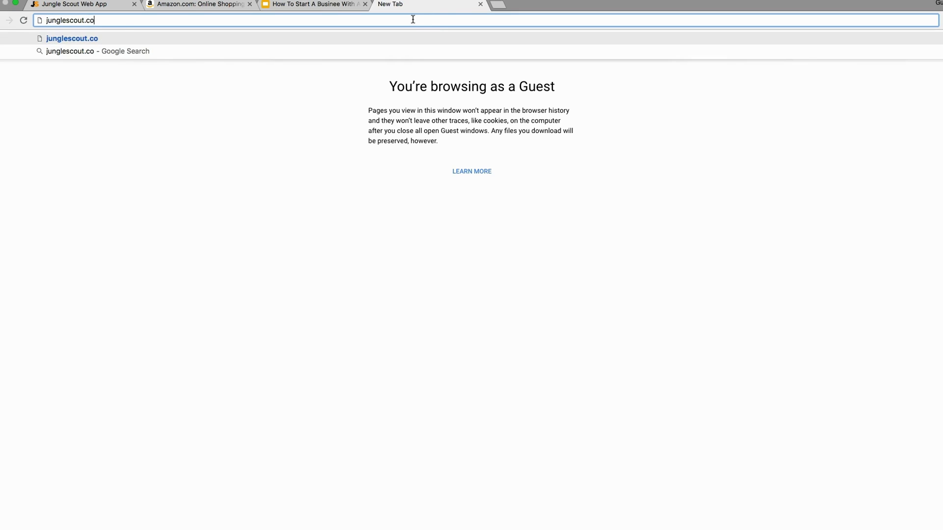
pyautogui.write('m')
pyautogui.press('Return')
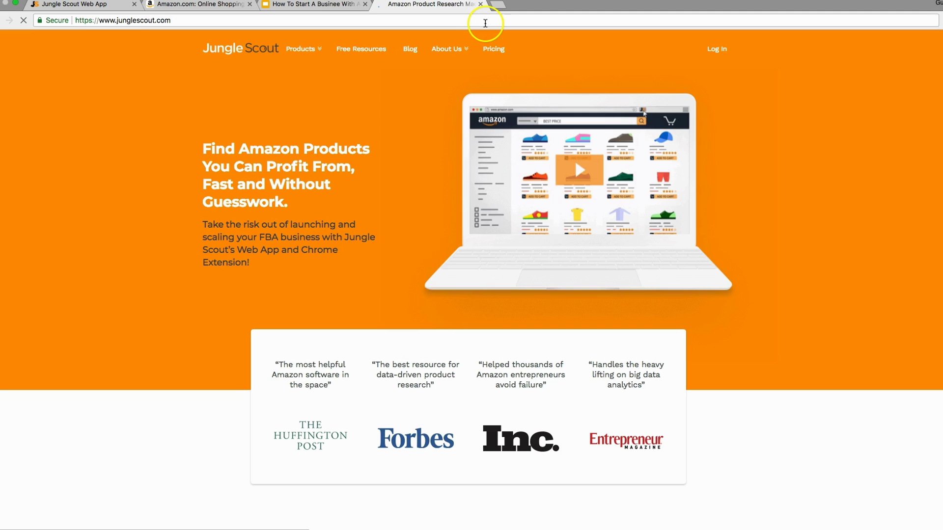
# Open the site's pricing page and examine the Pro and Lite plans for the Chrome Extension
pyautogui.click(492, 48)
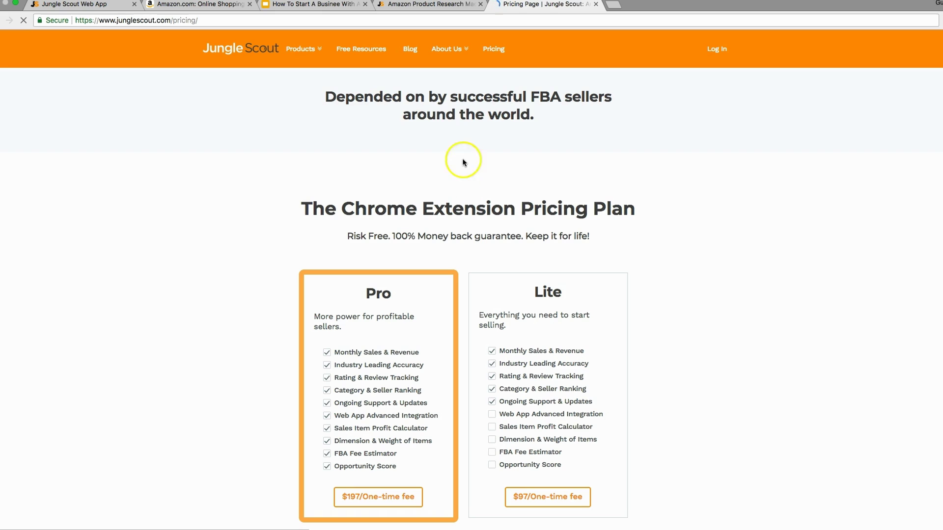
pyautogui.scroll(-1, 408, 204)
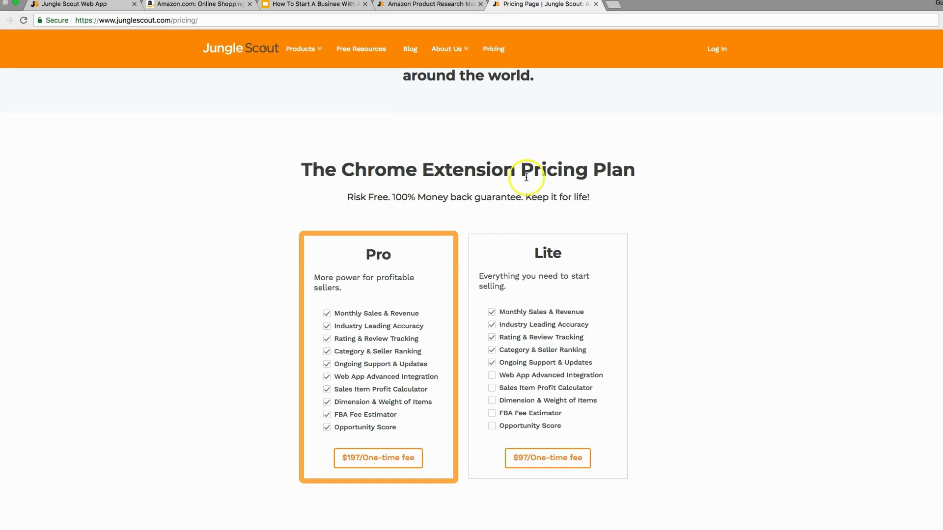
pyautogui.scroll(1, 528, 178)
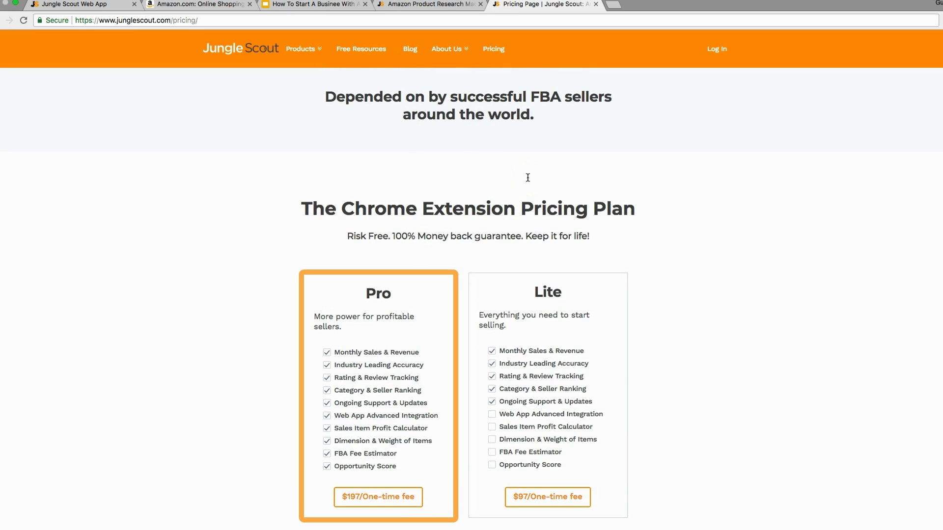
# Return to the Jungle Scout homepage and open the Web App product page at its subscription plans
pyautogui.click(448, 5)
pyautogui.scroll(-12, 323, 284)
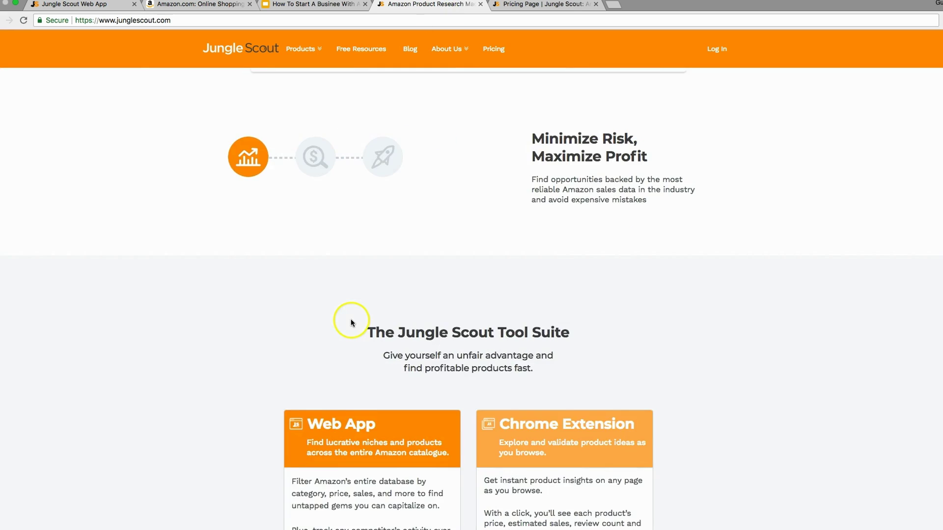
pyautogui.click(329, 354)
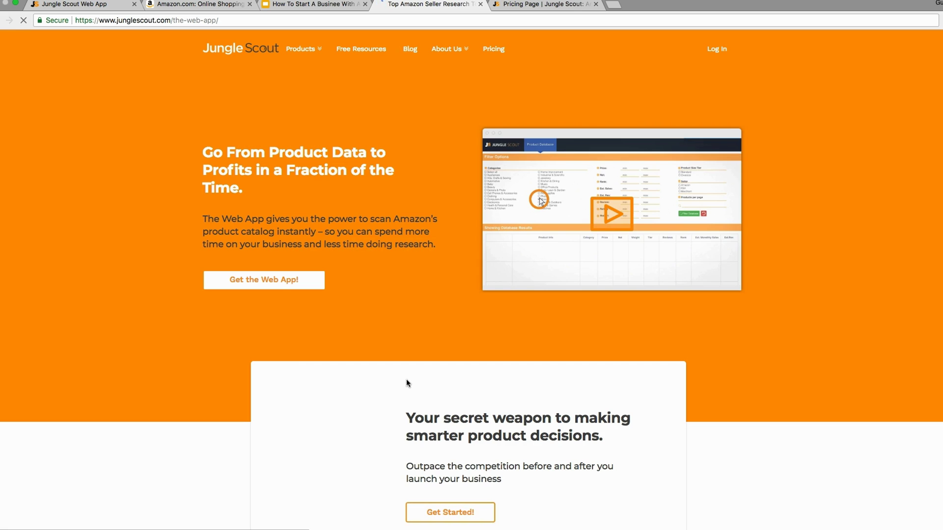
pyautogui.scroll(-5, 428, 261)
pyautogui.scroll(-20, 422, 267)
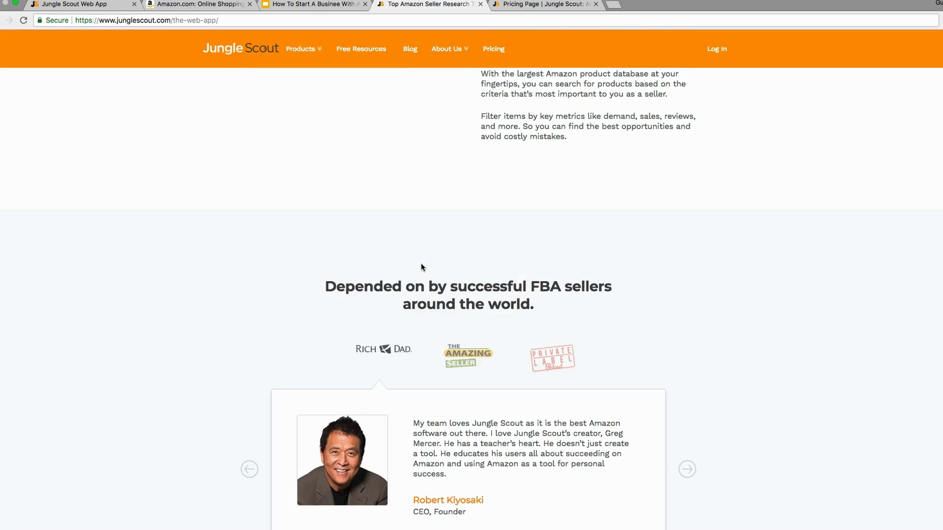
pyautogui.scroll(-20, 420, 263)
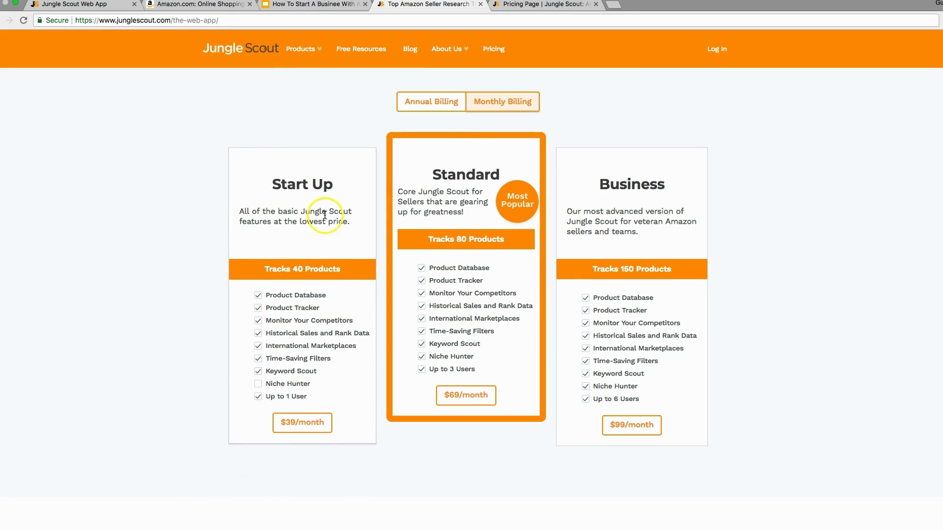
# Compare annual and monthly billing for the Start Up, Standard and Business plans, and check the Start Up features against the Product Database
pyautogui.click(432, 101)
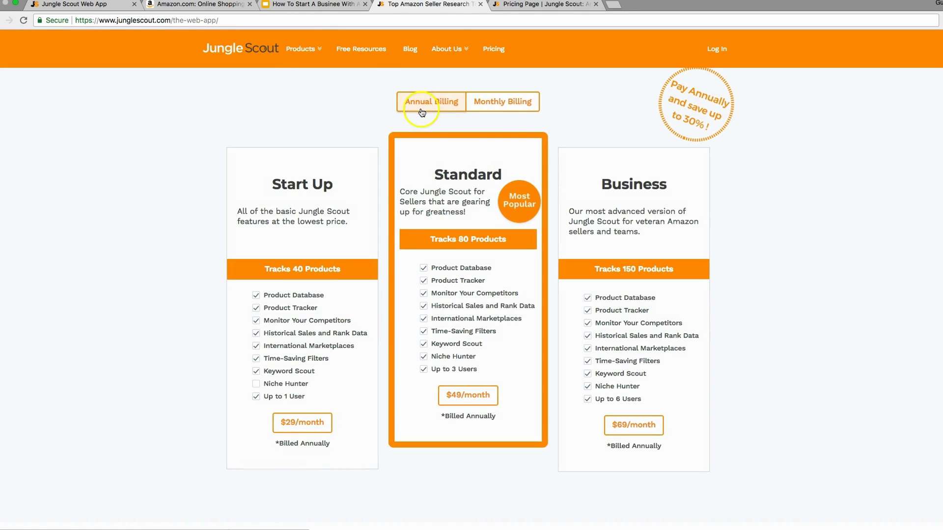
pyautogui.click(491, 100)
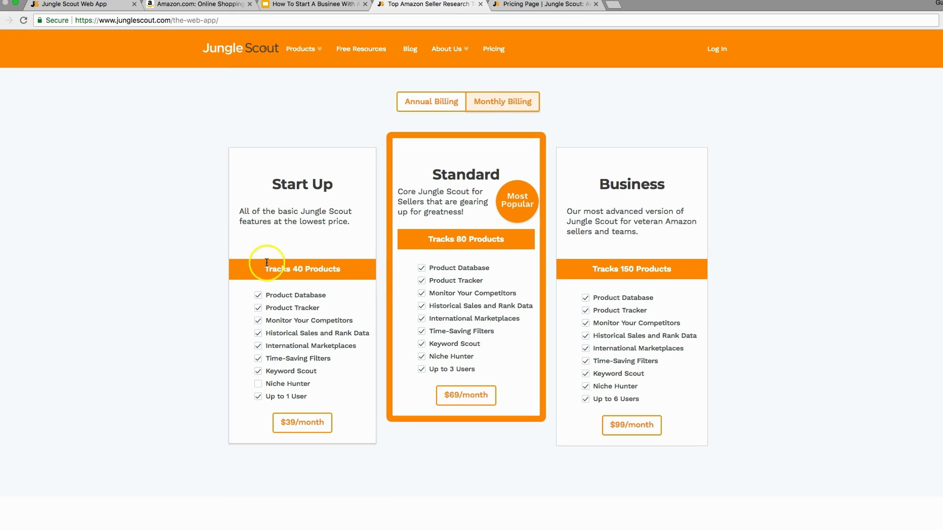
pyautogui.click(274, 184)
pyautogui.moveTo(434, 175); pyautogui.dragTo(500, 174)
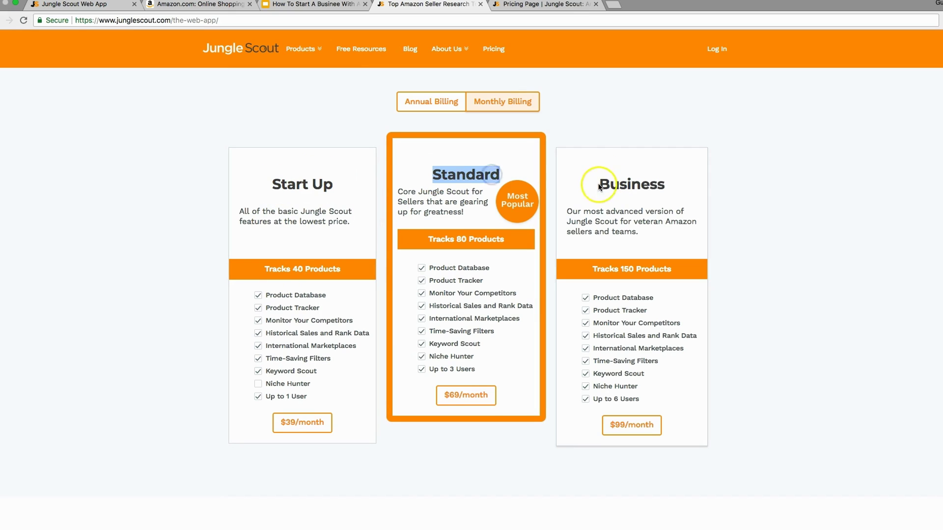
pyautogui.moveTo(598, 186); pyautogui.dragTo(679, 193)
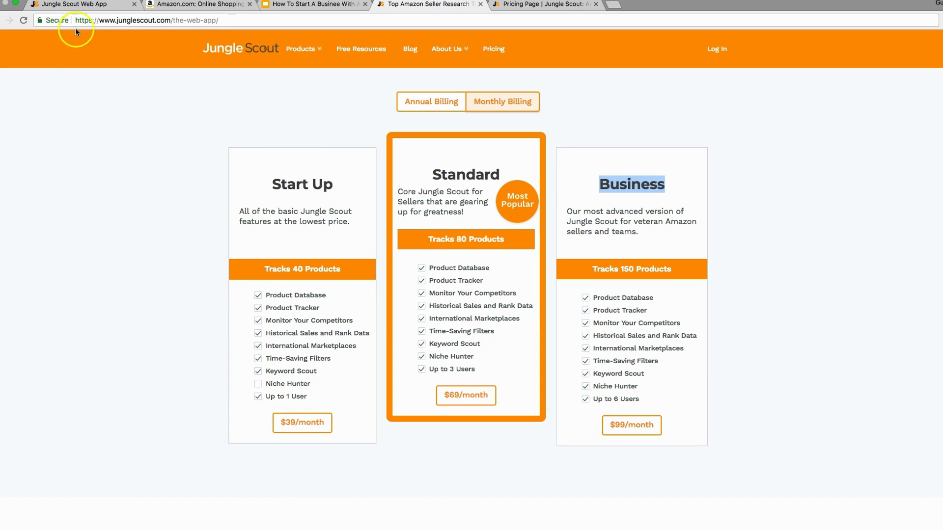
pyautogui.click(74, 4)
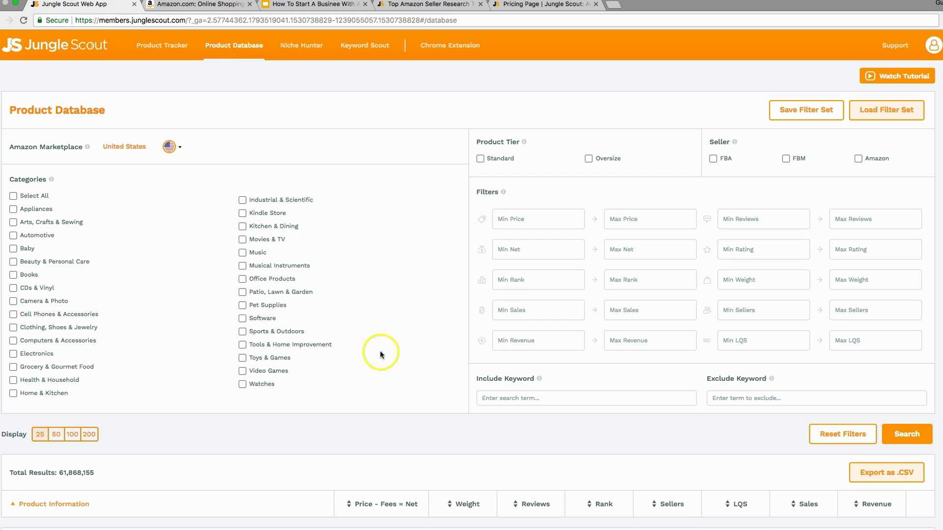
pyautogui.click(426, 4)
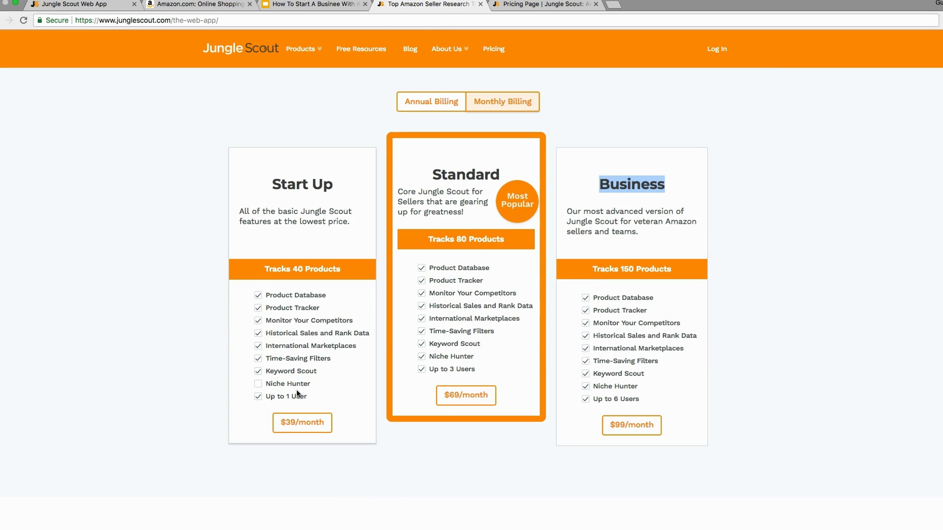
pyautogui.click(293, 390)
# In Jungle Scout's Product Database, select the categories Arts, Crafts & Sewing, Automotive, Baby, Beauty & Personal Care, Camera & Photo, and Cell Phones & Accessories
pyautogui.click(98, 5)
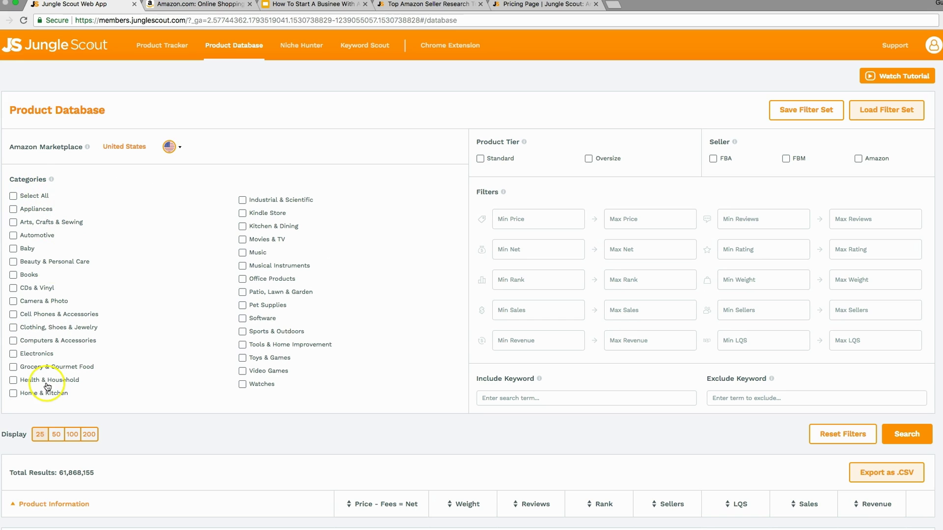
pyautogui.click(45, 222)
pyautogui.click(41, 237)
pyautogui.click(28, 251)
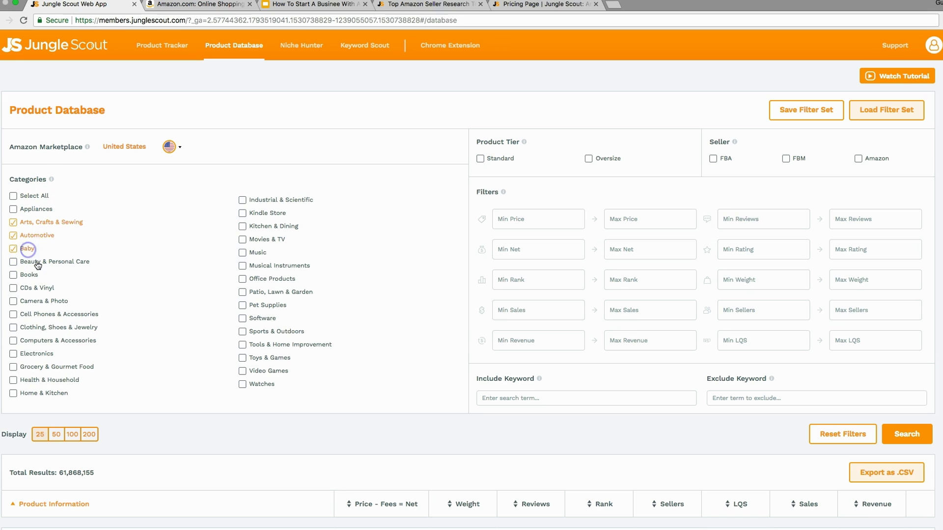
pyautogui.click(35, 261)
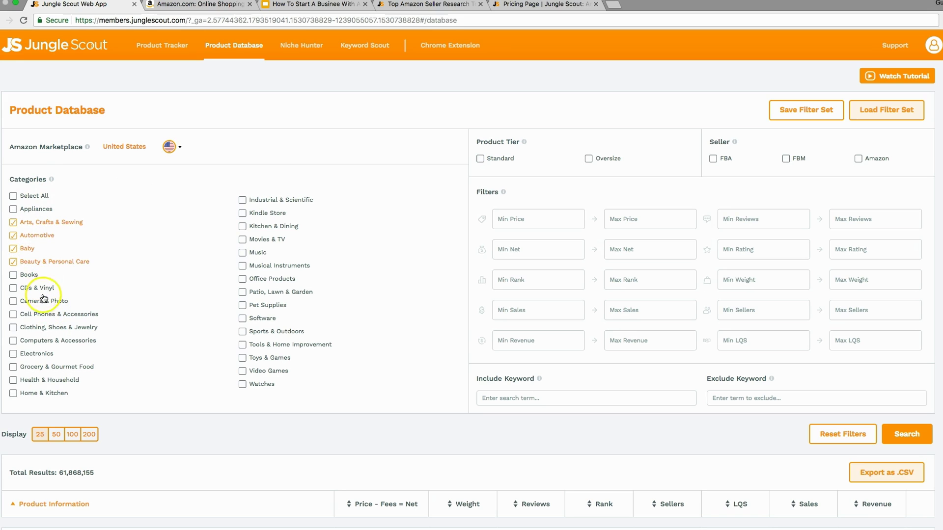
pyautogui.click(40, 302)
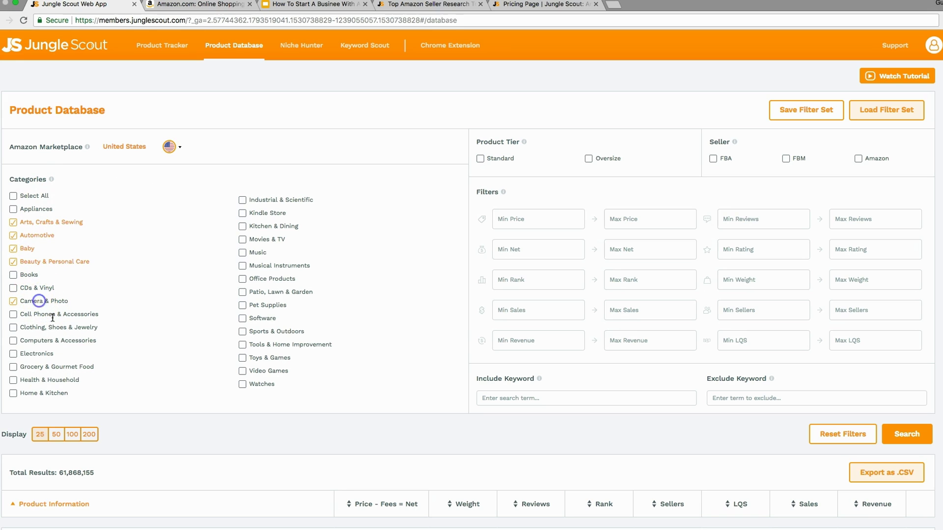
pyautogui.click(56, 315)
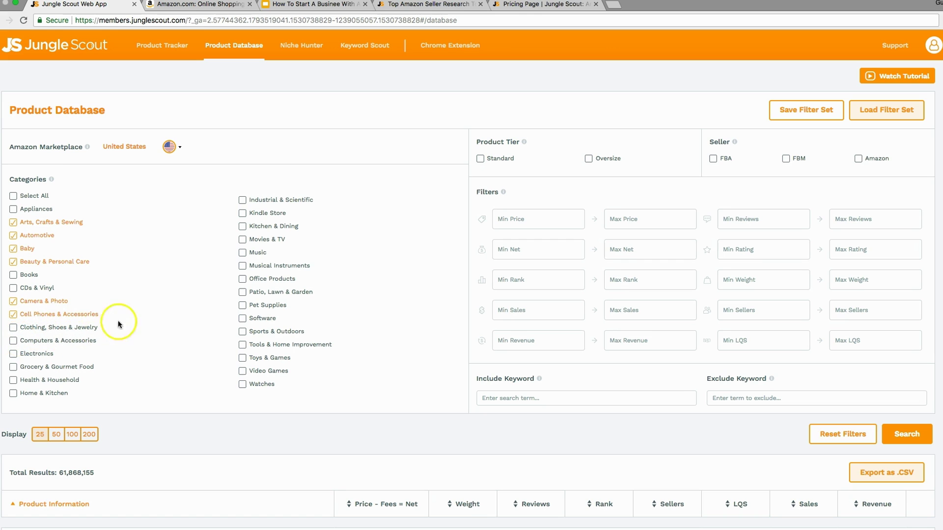
# Add the Computers & Accessories, Electronics, Home & Kitchen, and Health & Household categories to the product filter
pyautogui.click(14, 287)
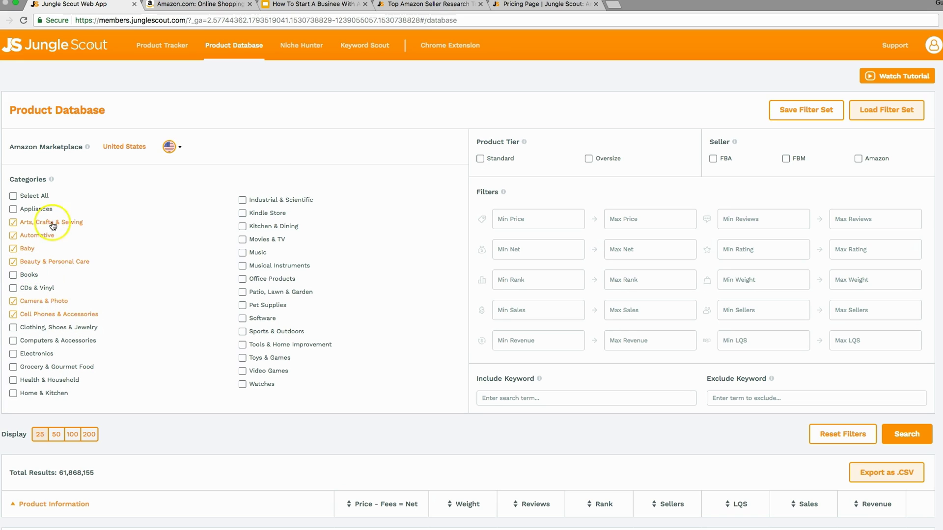
pyautogui.click(13, 340)
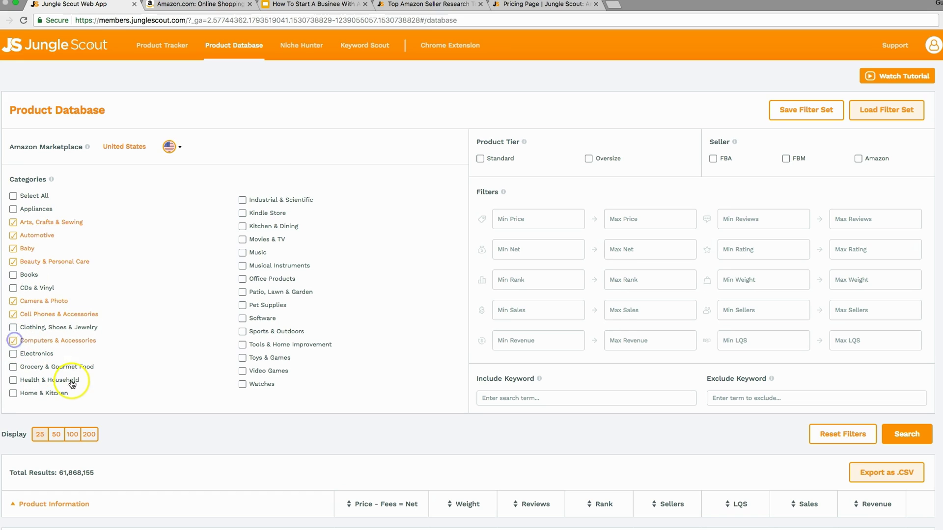
pyautogui.click(14, 354)
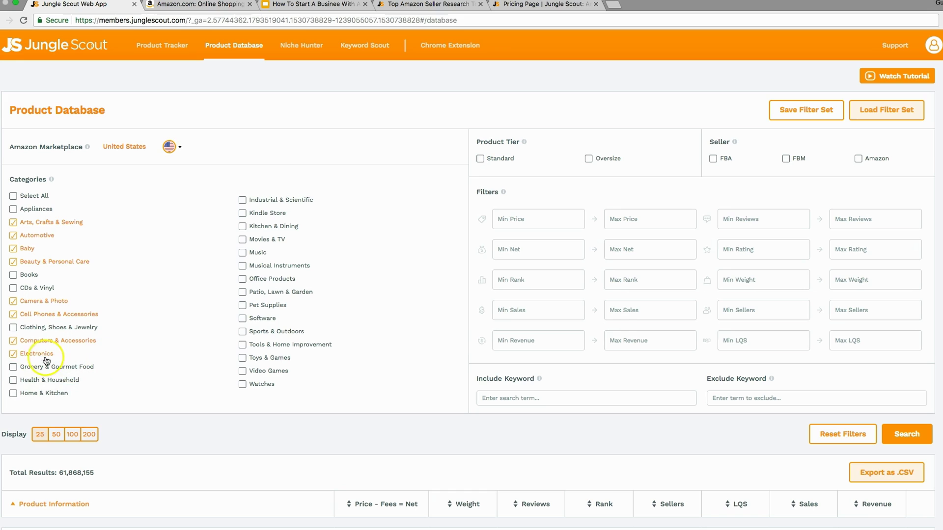
pyautogui.click(13, 394)
pyautogui.click(14, 380)
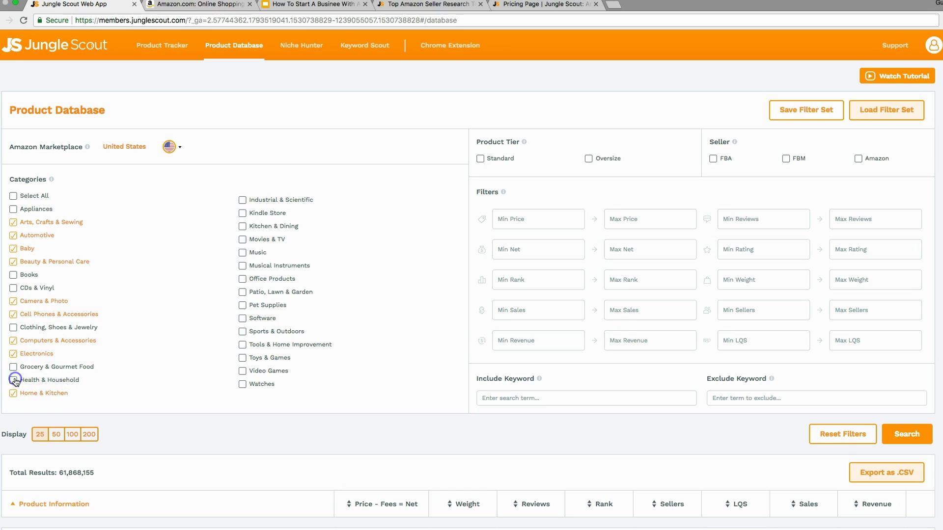
# Add the Industrial & Scientific, Kitchen & Dining, Music, Musical Instruments, Office Products, and Patio, Lawn & Garden categories to the filter
pyautogui.click(270, 203)
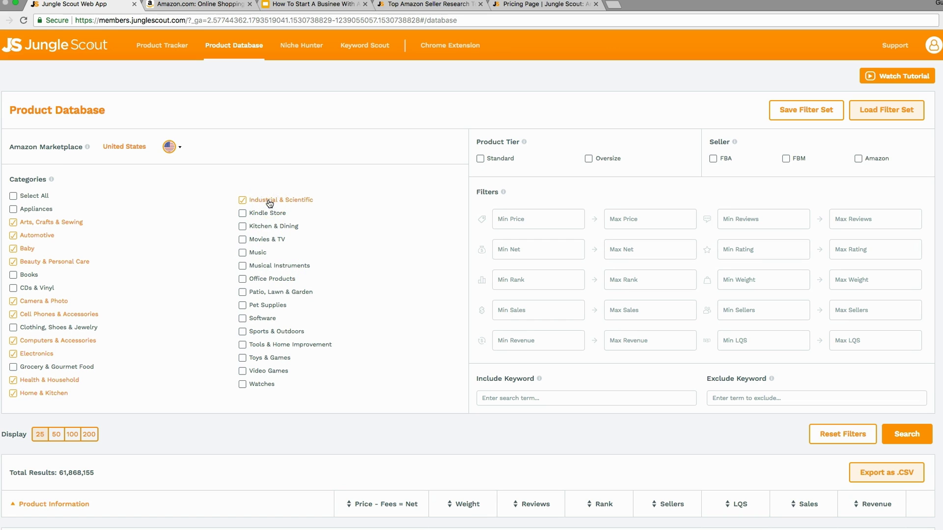
pyautogui.click(258, 228)
pyautogui.click(257, 253)
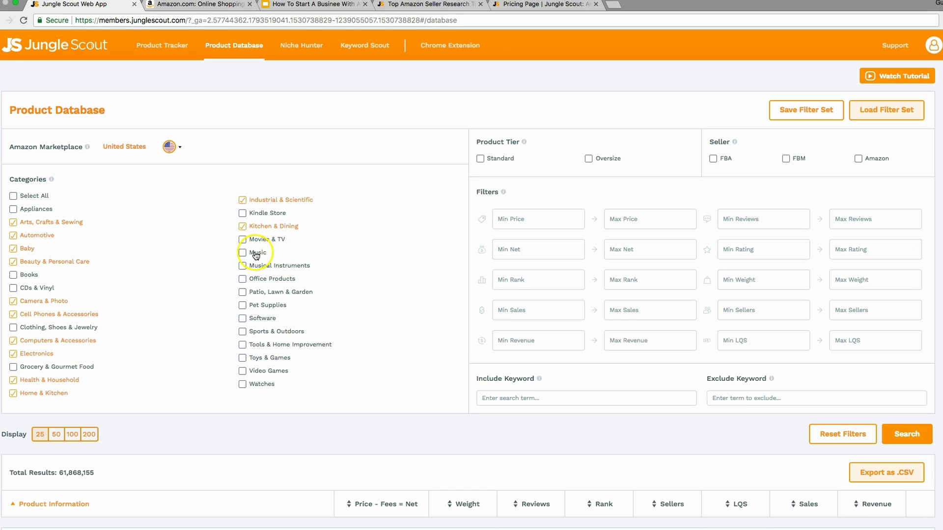
pyautogui.click(272, 267)
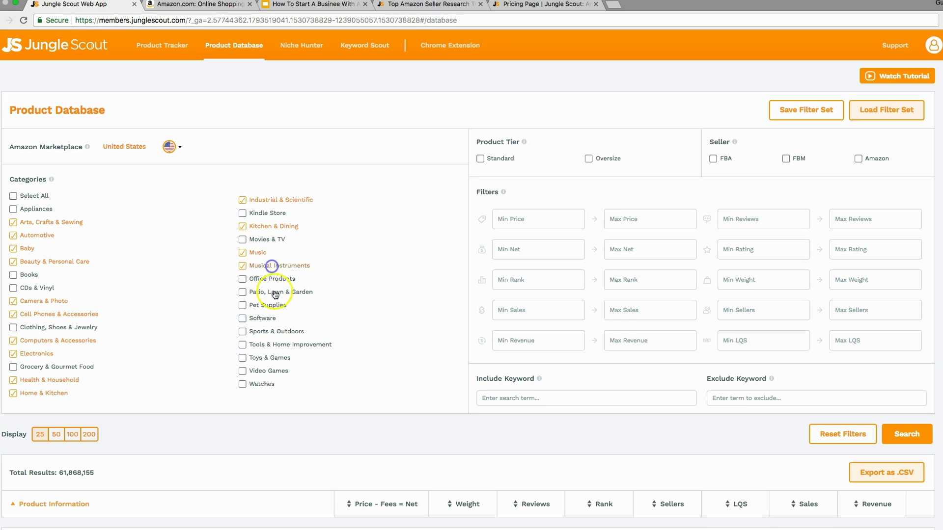
pyautogui.click(268, 284)
pyautogui.click(272, 293)
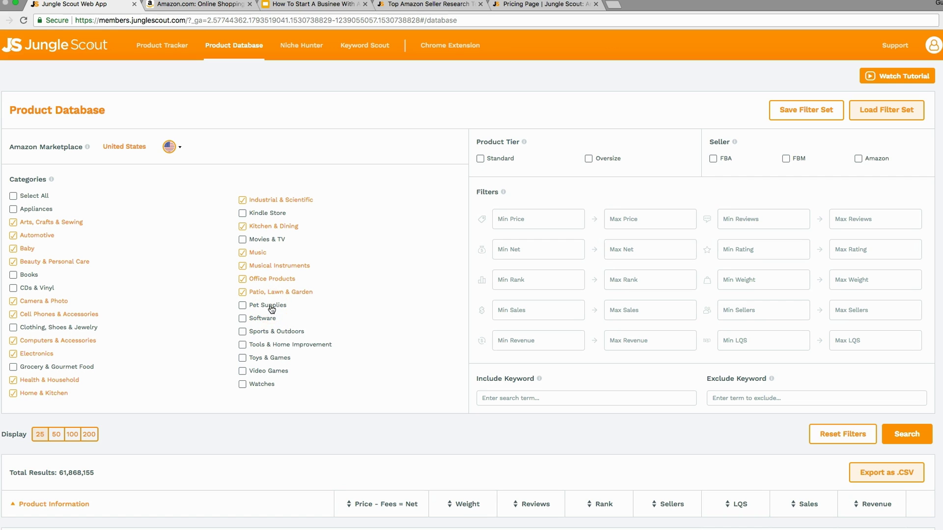
# Add the Pet Supplies, Sports & Outdoors, Tools & Home Improvement, Toys & Games, and Watches categories to the filter
pyautogui.click(270, 307)
pyautogui.click(243, 332)
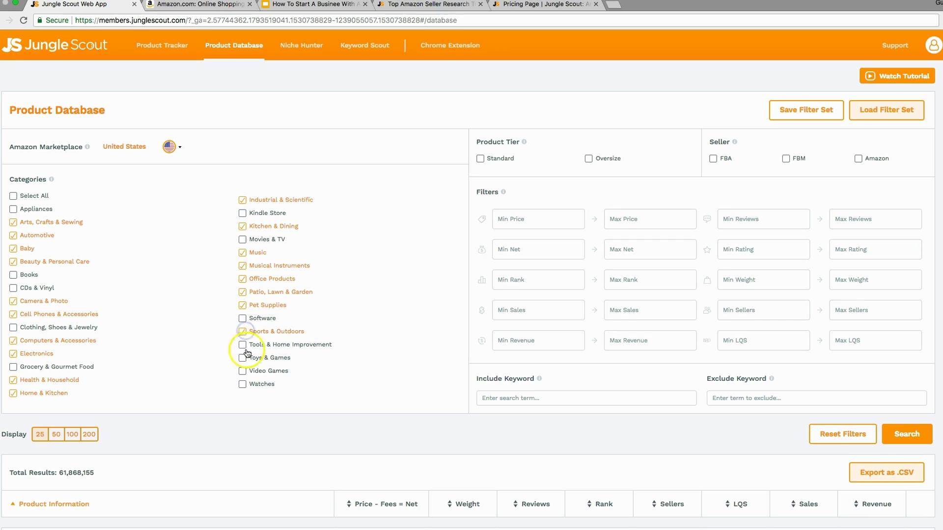
pyautogui.click(244, 345)
pyautogui.click(243, 358)
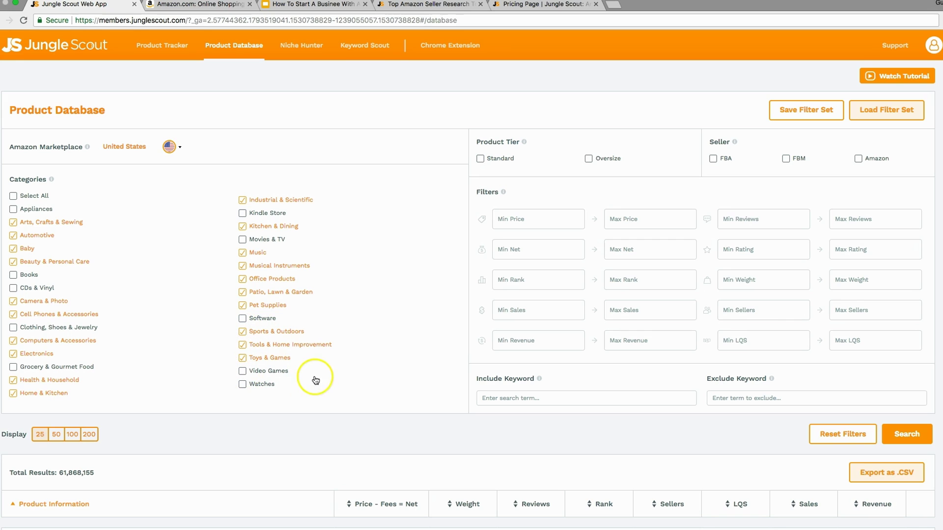
pyautogui.click(248, 384)
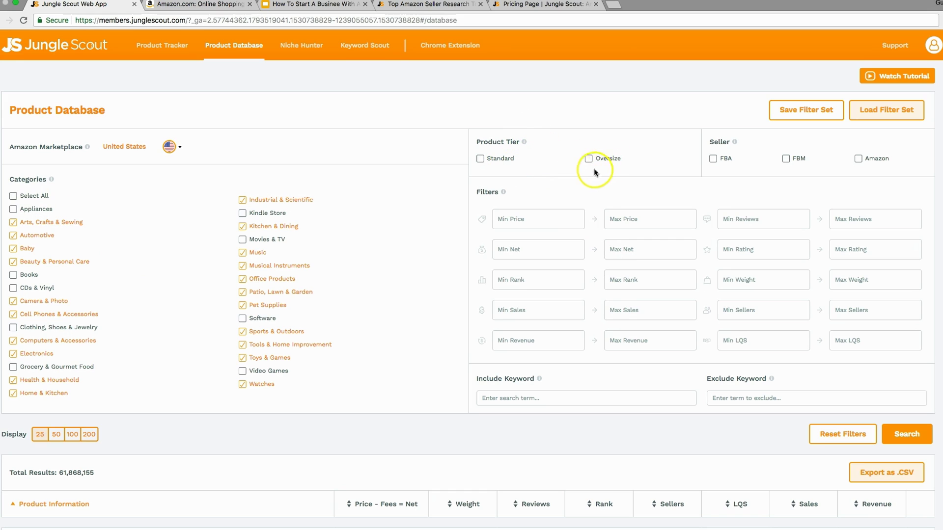
# Restrict the product search to the Standard product tier and include FBA, FBM and Amazon sellers
pyautogui.click(493, 162)
pyautogui.click(725, 158)
pyautogui.click(787, 162)
pyautogui.click(818, 148)
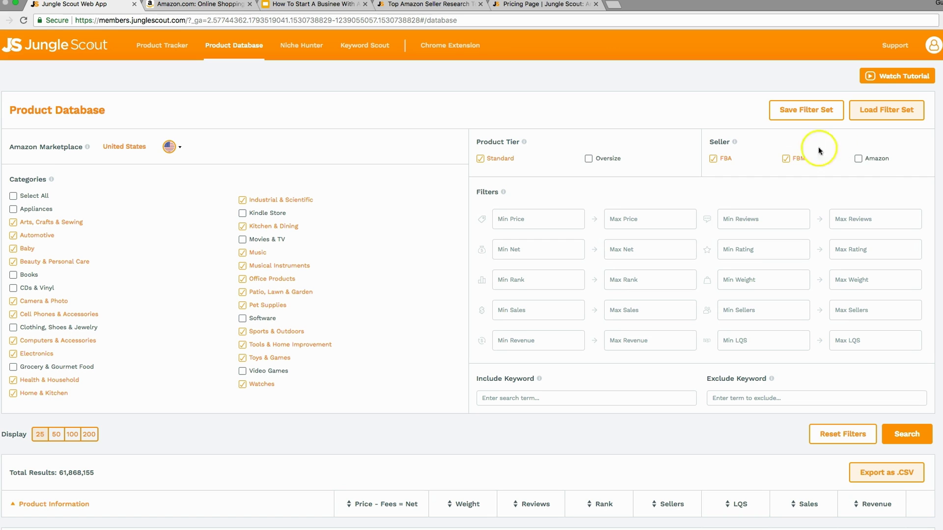
pyautogui.click(859, 159)
# Set the price filter to a minimum of 15 and a maximum of 40
pyautogui.click(561, 219)
pyautogui.write('15')
pyautogui.press('Tab')
pyautogui.write('40')
pyautogui.click(524, 217)
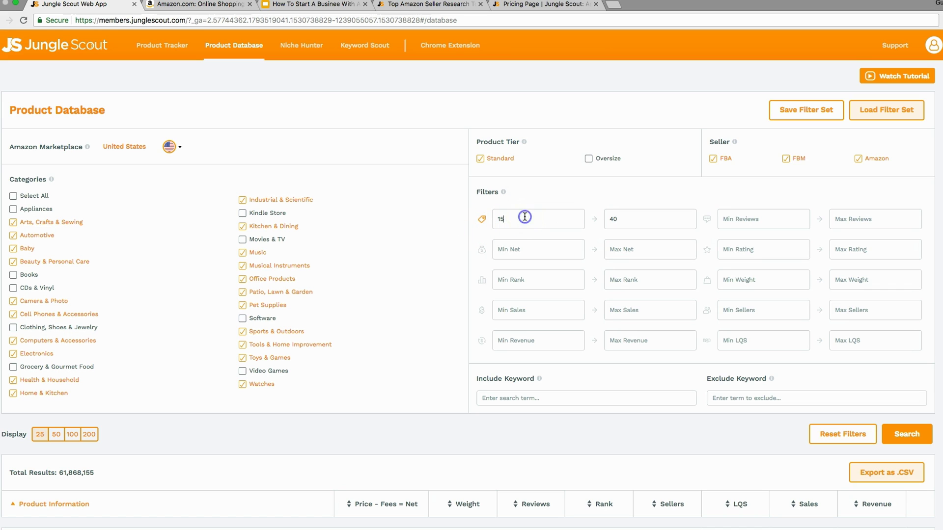
pyautogui.click(669, 219)
pyautogui.click(629, 246)
pyautogui.click(540, 280)
pyautogui.click(642, 279)
pyautogui.click(706, 398)
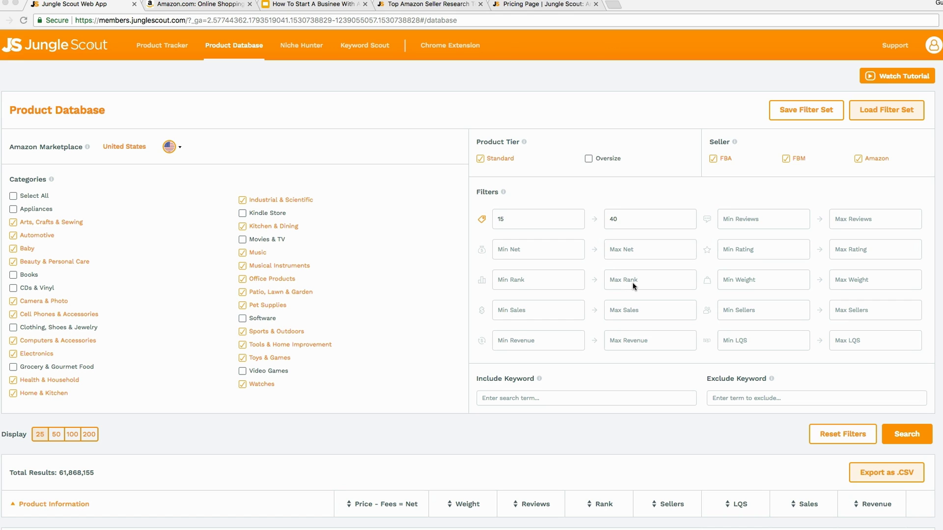
# Set the minimum sales filter to 200, leaving the revenue filters empty
pyautogui.click(524, 310)
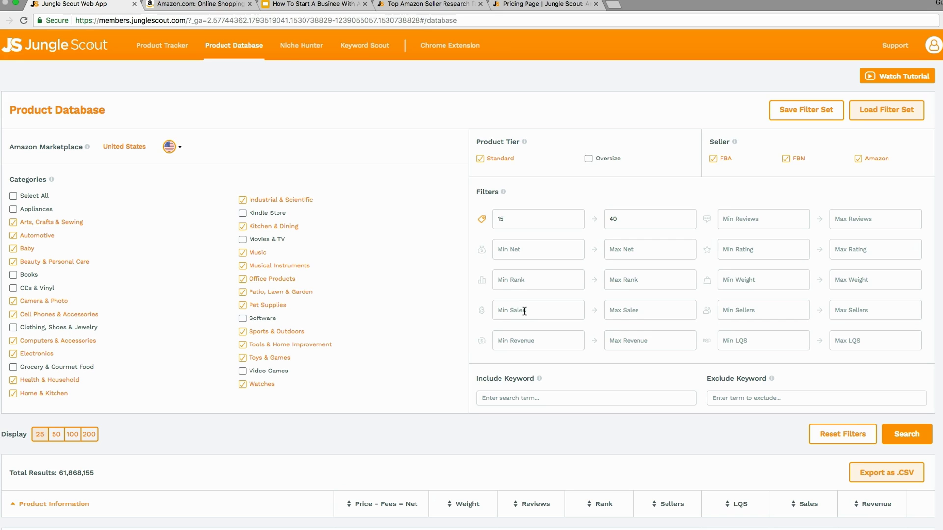
pyautogui.click(524, 311)
pyautogui.write('2')
pyautogui.click(529, 338)
pyautogui.click(642, 347)
# Set the maximum number of reviews to 100 and the maximum rating to 3
pyautogui.click(855, 217)
pyautogui.write('100')
pyautogui.click(739, 253)
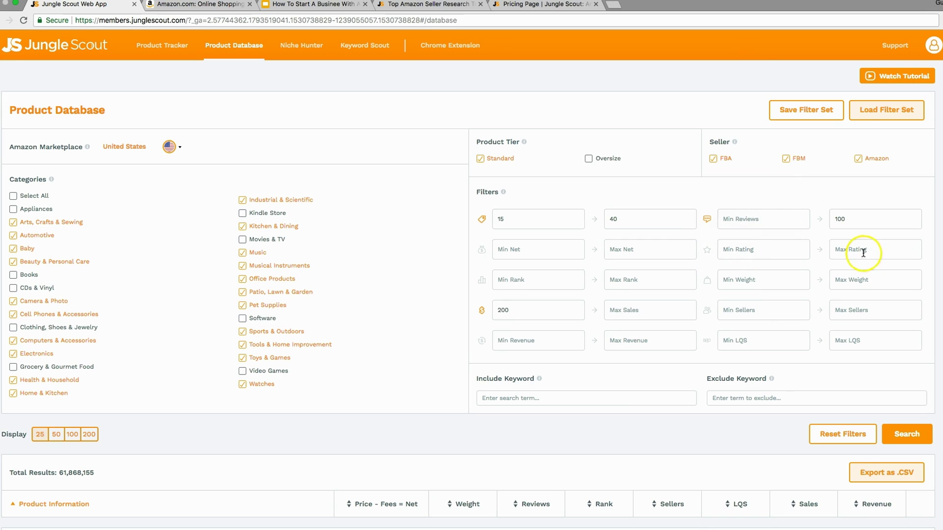
pyautogui.write('3')
pyautogui.moveTo(708, 344)
# Run the Product Database search with the chosen categories, tier, sellers and filters
pyautogui.click(712, 504)
pyautogui.scroll(-2, 528, 389)
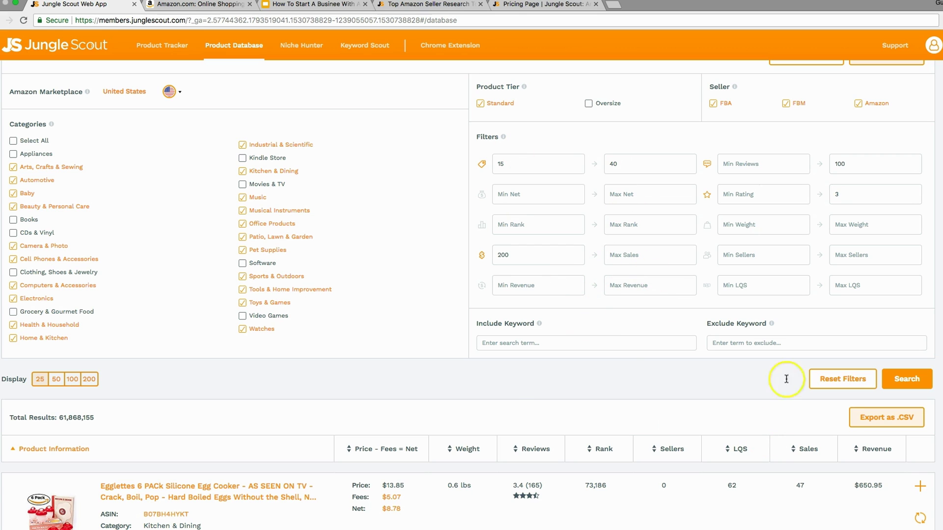
pyautogui.click(921, 390)
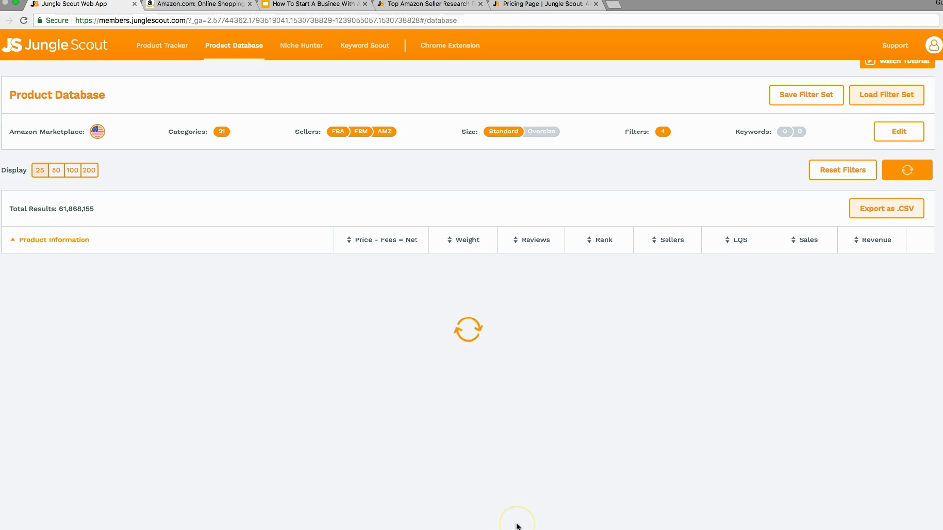
# Browse the filtered product results, comparing price, reviews, sales and revenue, and return to the first product
pyautogui.scroll(-1, 473, 476)
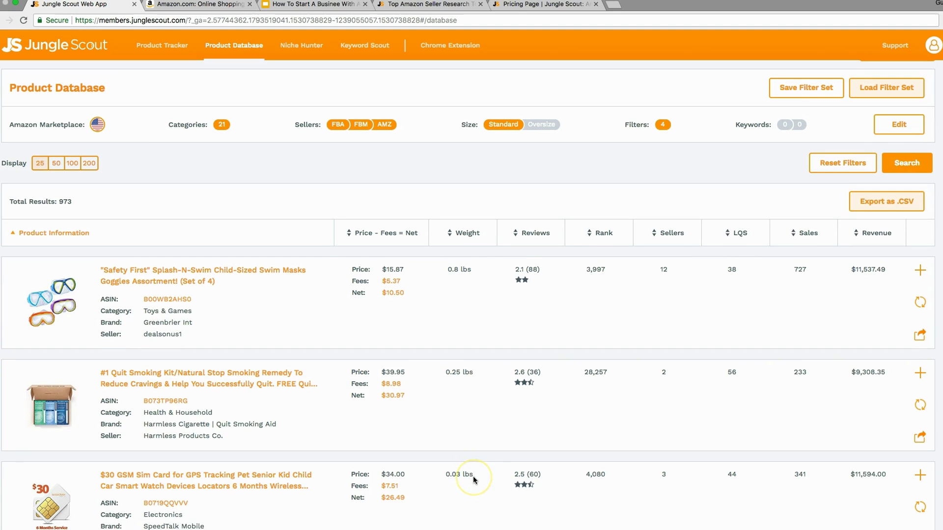
pyautogui.scroll(-2, 473, 475)
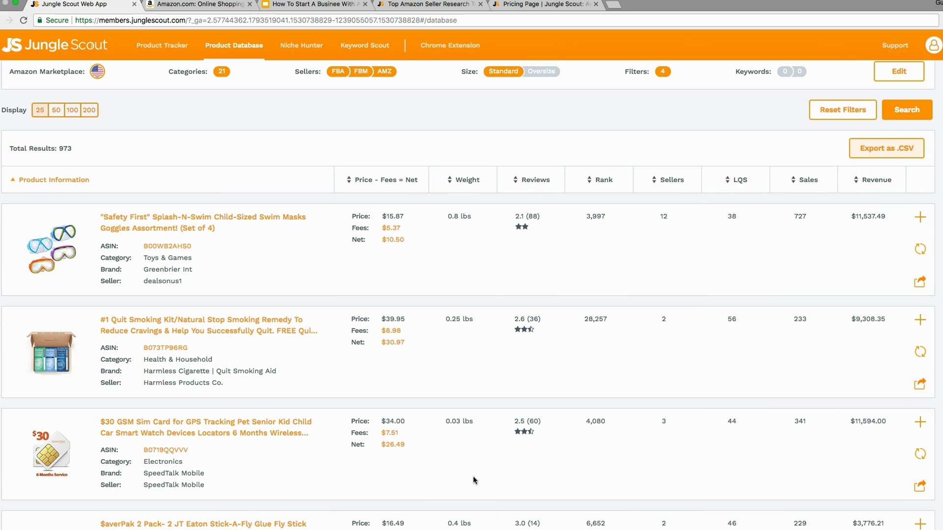
pyautogui.scroll(-3, 476, 482)
pyautogui.scroll(6, 479, 480)
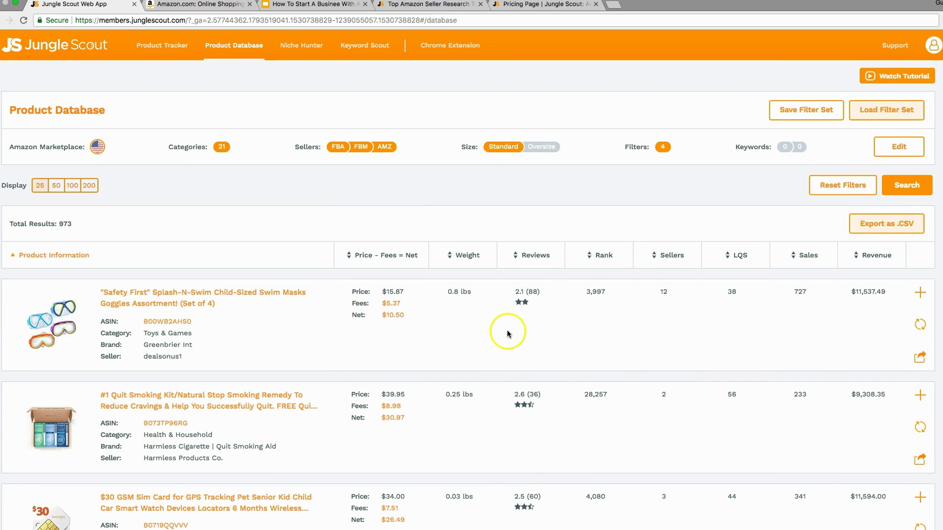
pyautogui.scroll(-3, 497, 378)
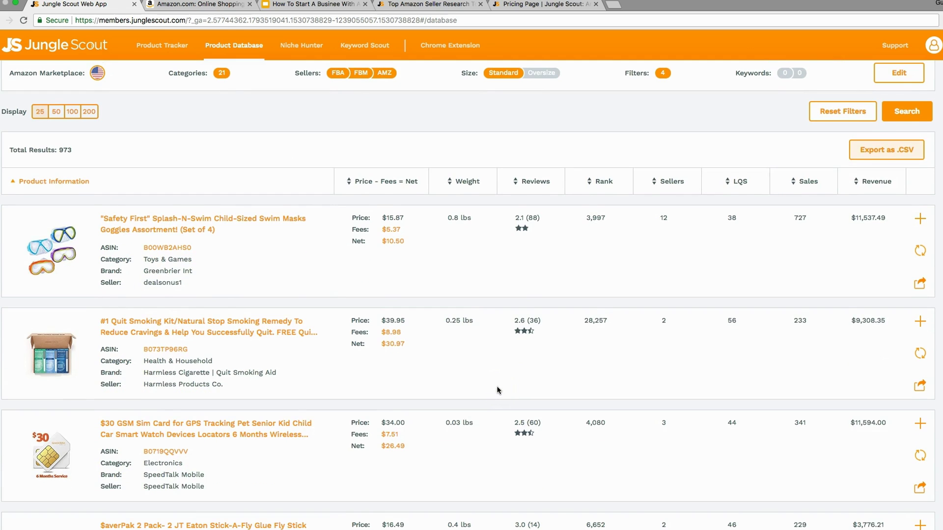
pyautogui.scroll(-1, 498, 390)
pyautogui.scroll(-10, 498, 391)
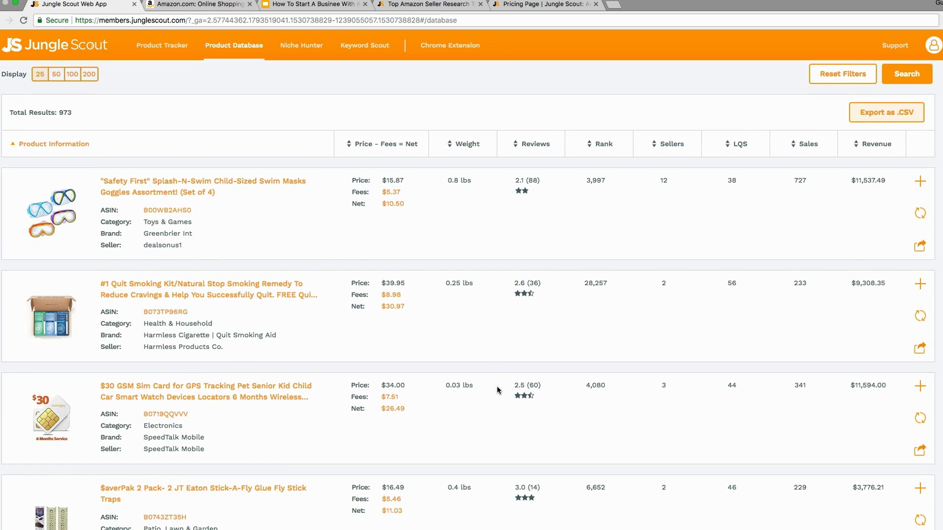
pyautogui.scroll(-5, 498, 390)
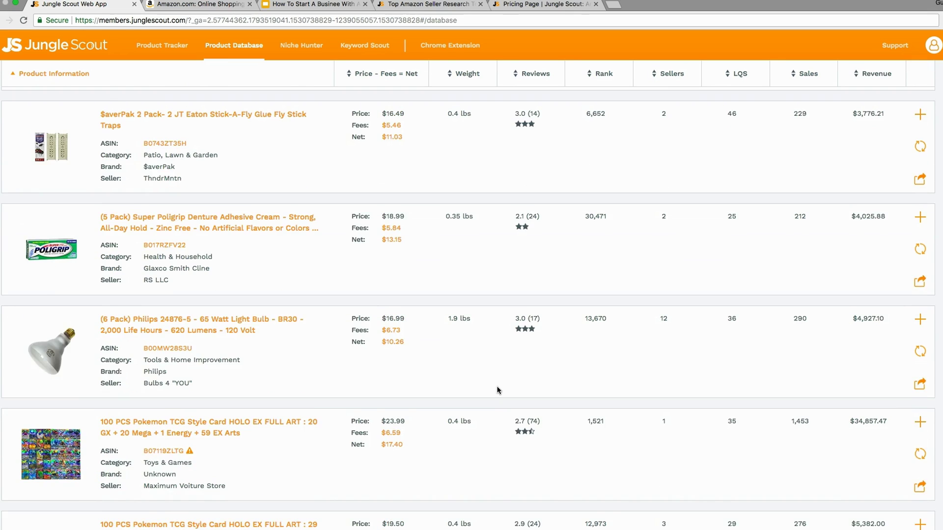
pyautogui.scroll(15, 498, 390)
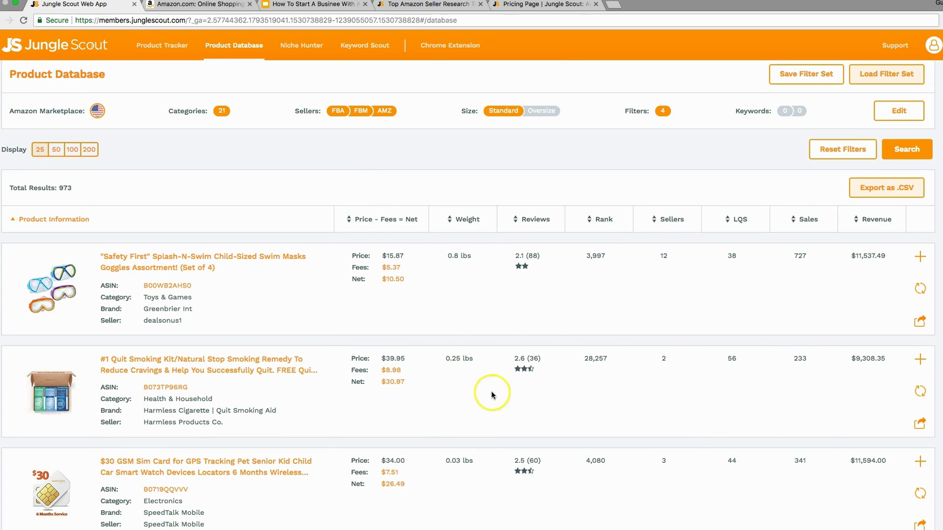
# Examine the revenue, sales, rating and review count of the Splash-N-Swim child-sized swim masks result
pyautogui.doubleClick(873, 256)
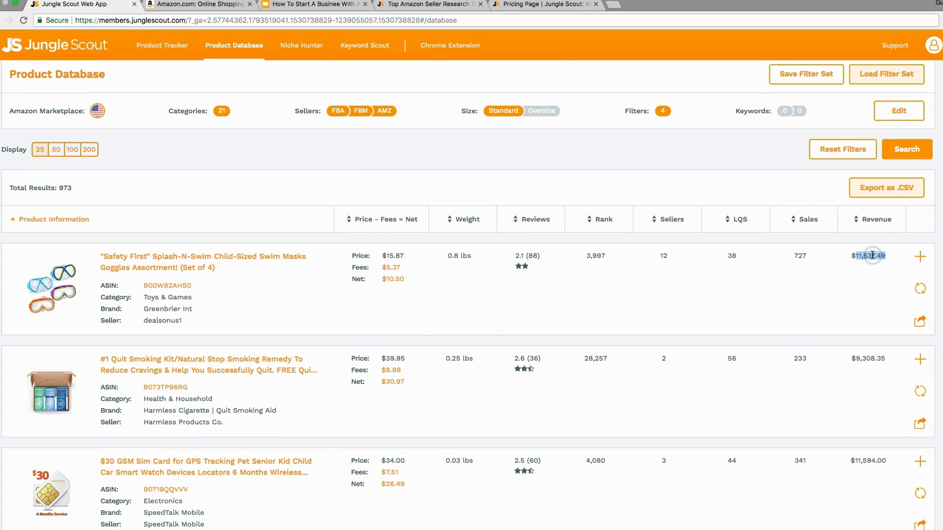
pyautogui.doubleClick(801, 255)
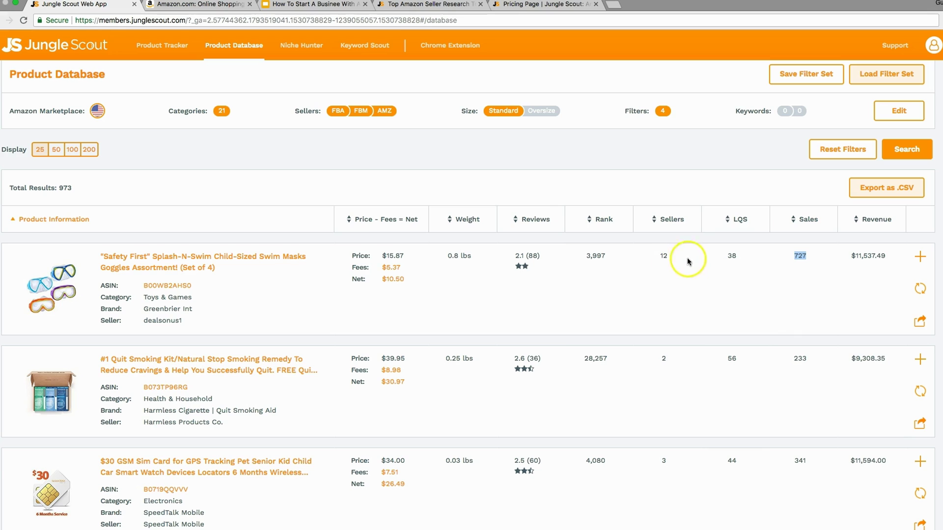
pyautogui.click(519, 255)
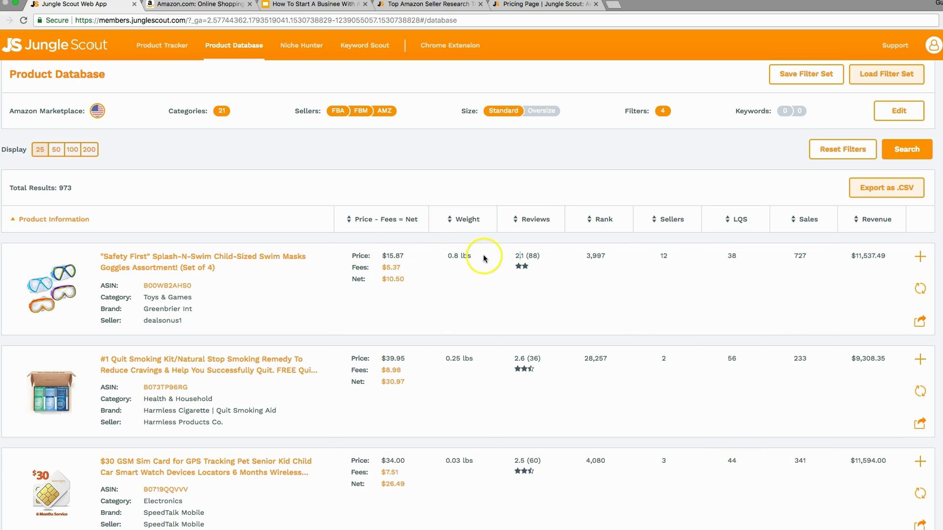
pyautogui.moveTo(537, 257)
pyautogui.mouseDown()
pyautogui.moveTo(510, 262)
pyautogui.moveTo(530, 255)
pyautogui.mouseUp()
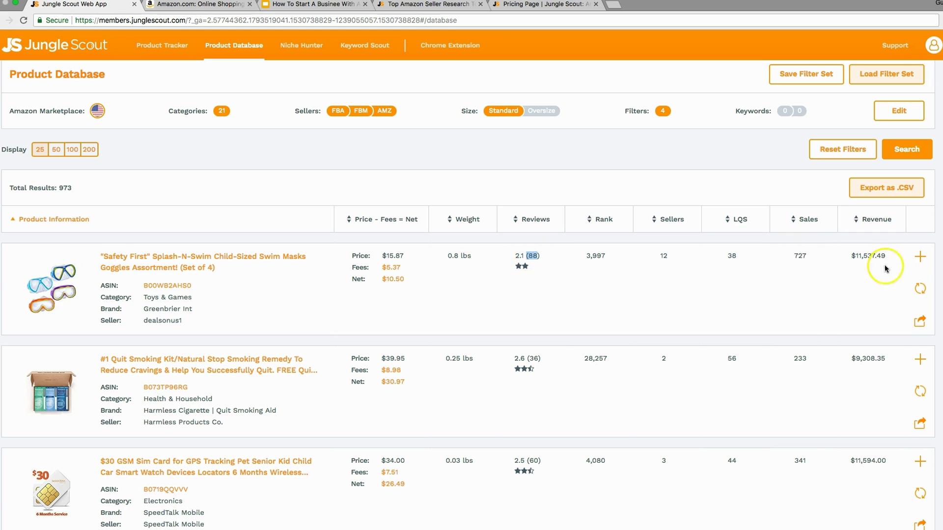
# View the swim masks' Amazon listing in a new tab, and return to the results to check the product's revenue
pyautogui.rightClick(250, 262)
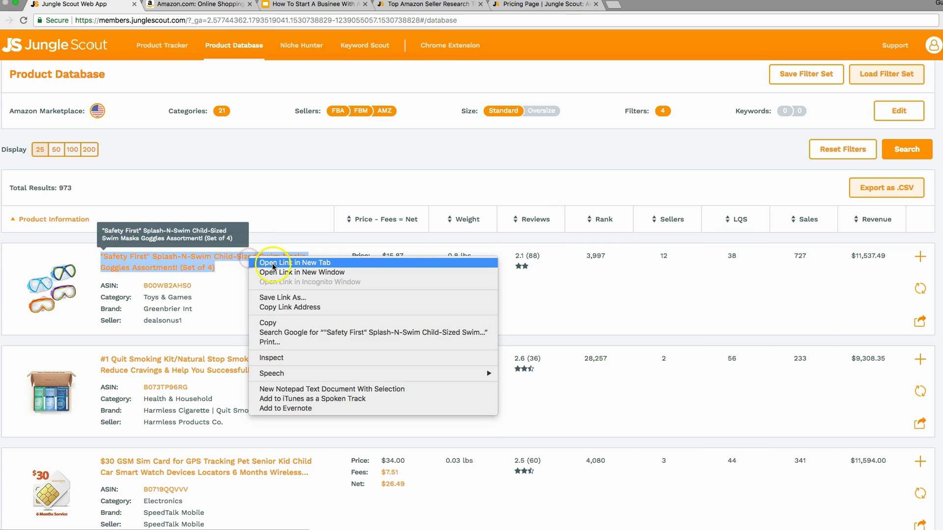
pyautogui.click(226, 257)
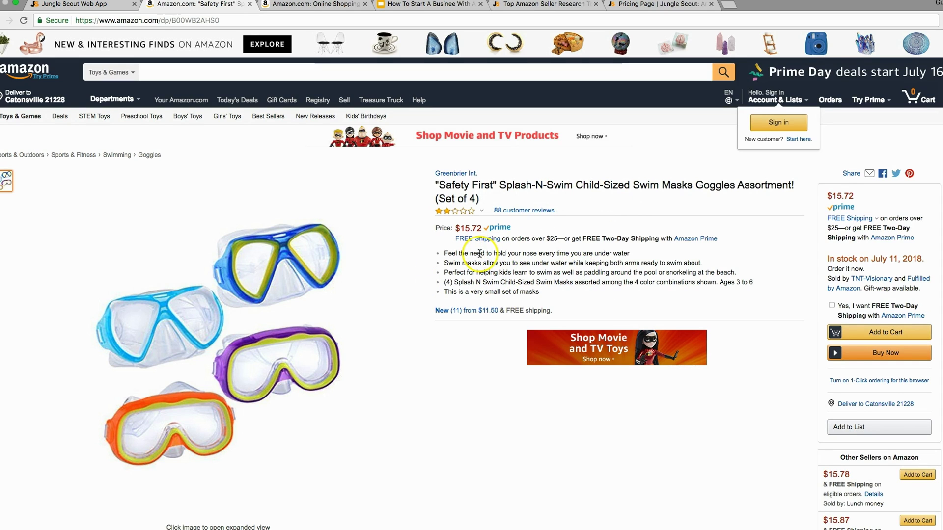
pyautogui.click(100, 3)
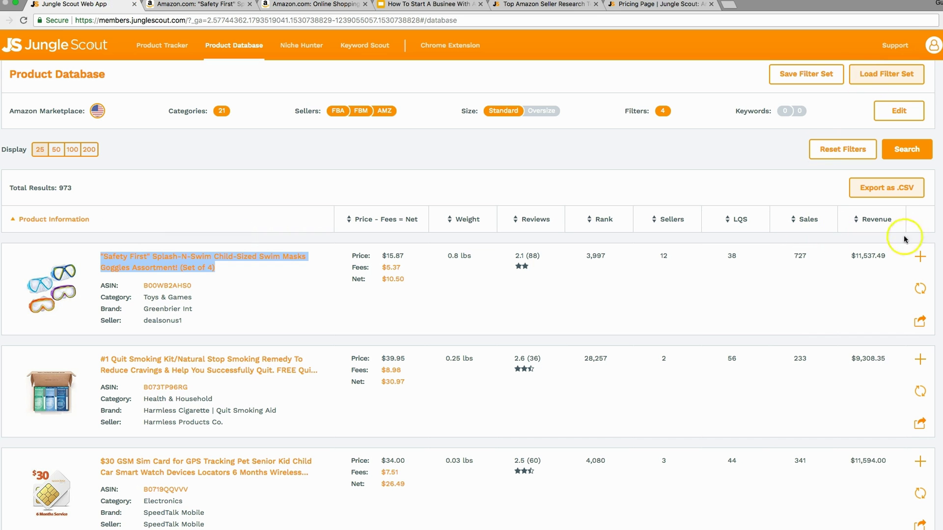
pyautogui.doubleClick(859, 253)
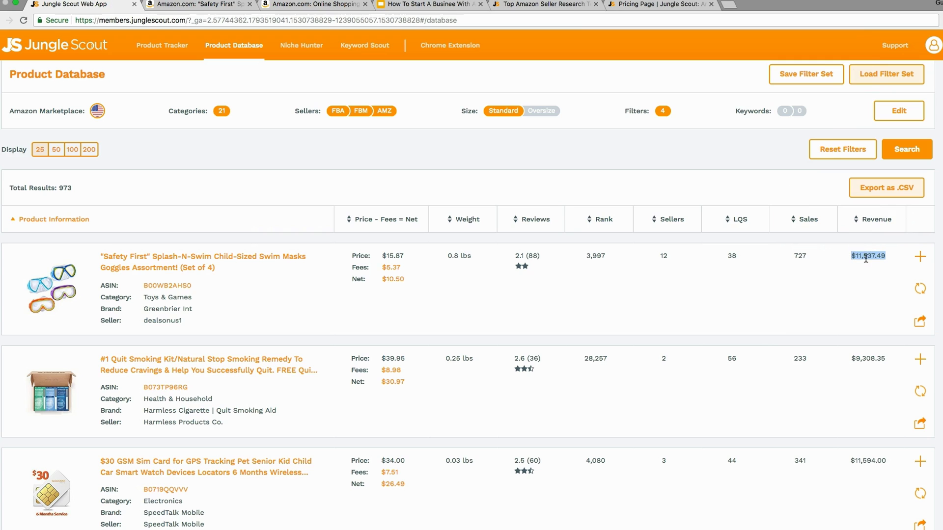
pyautogui.doubleClick(863, 253)
# View the Amazon listing of the #1 Quit Smoking Kit and return to the Product Database results
pyautogui.scroll(-1, 857, 255)
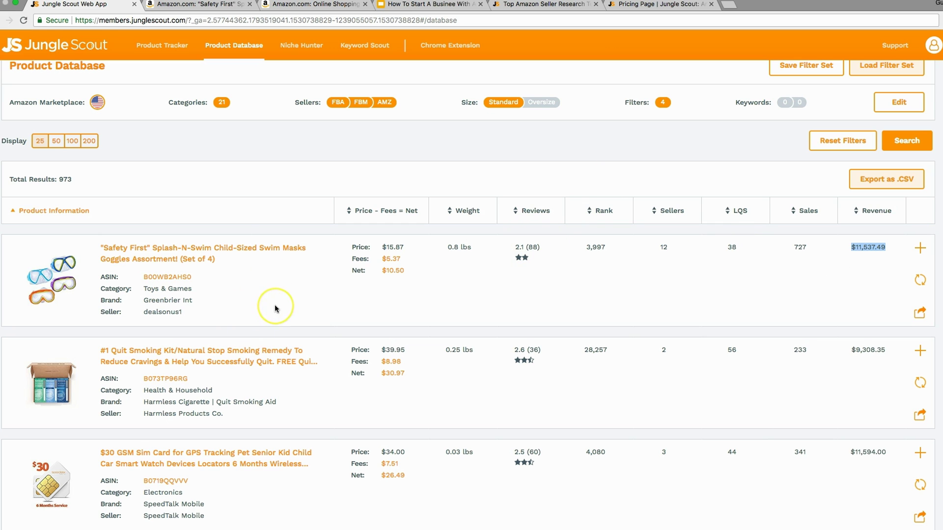
pyautogui.scroll(-3, 276, 319)
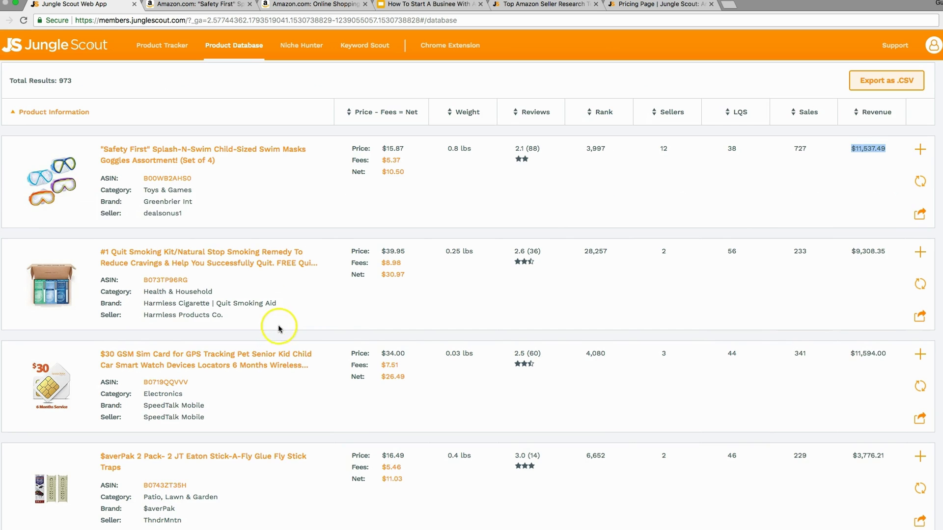
pyautogui.click(203, 265)
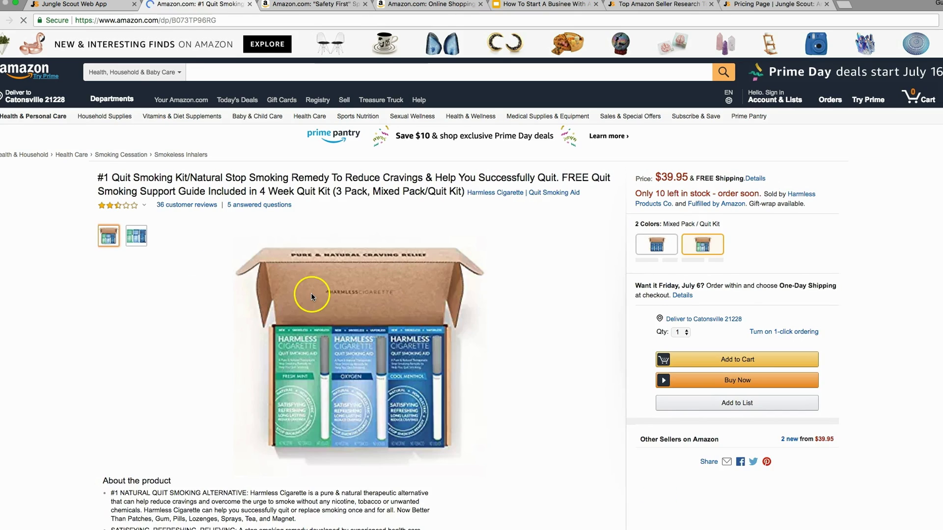
pyautogui.scroll(-2, 311, 292)
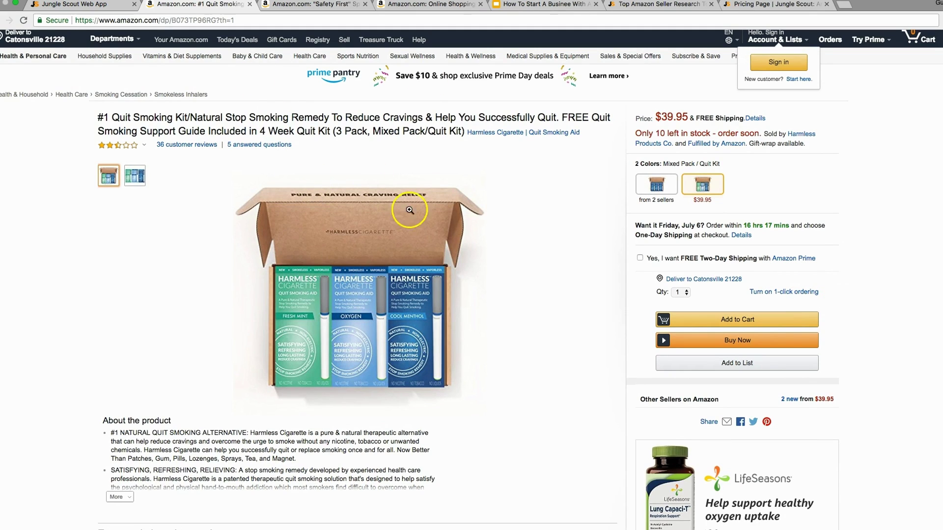
pyautogui.click(112, 5)
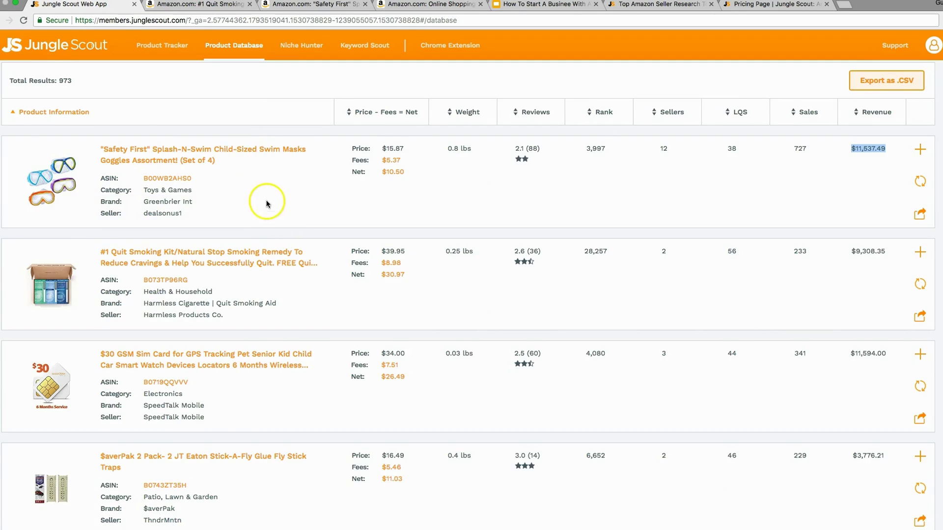
# Find the 20 Sets Chinese Sky Lanterns further down the results, open its Amazon listing, and return to highlight its revenue
pyautogui.scroll(-3, 266, 202)
pyautogui.scroll(-3, 265, 203)
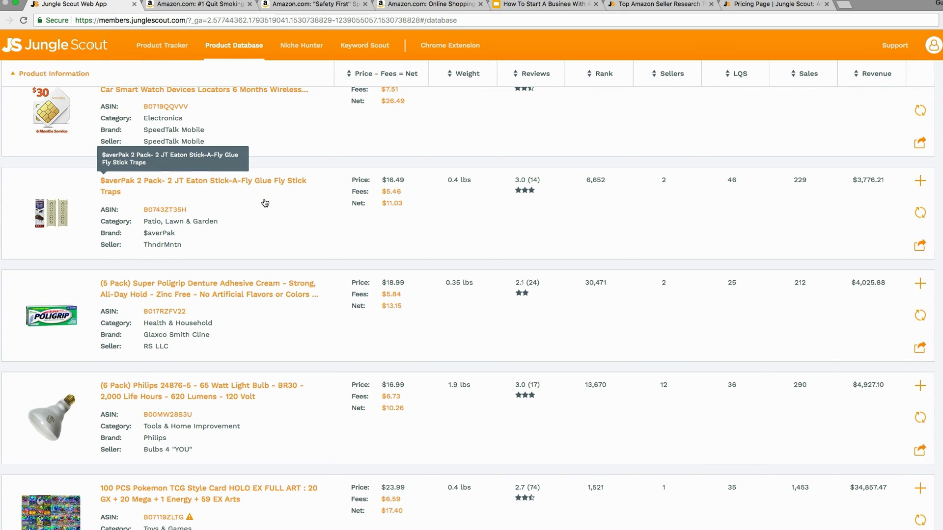
pyautogui.scroll(-3, 265, 203)
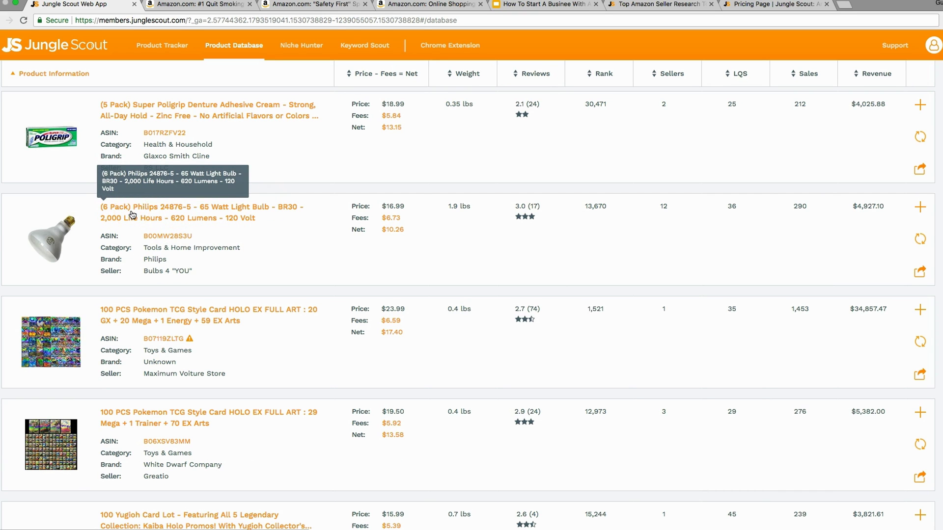
pyautogui.scroll(-3, 131, 215)
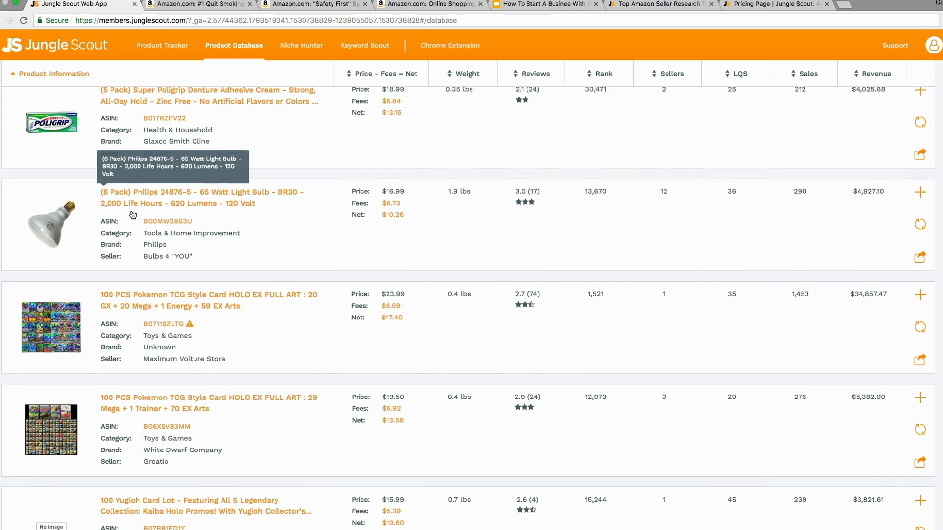
pyautogui.scroll(-8, 132, 215)
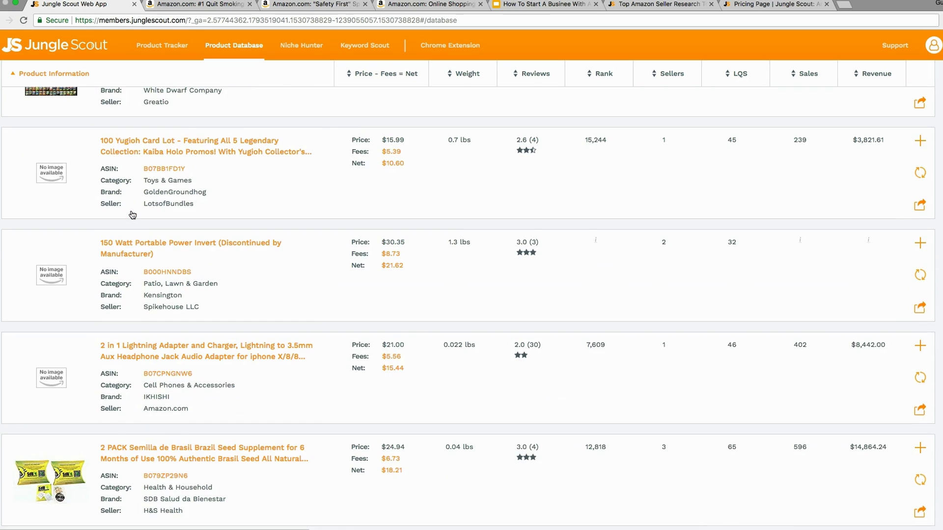
pyautogui.scroll(-3, 132, 214)
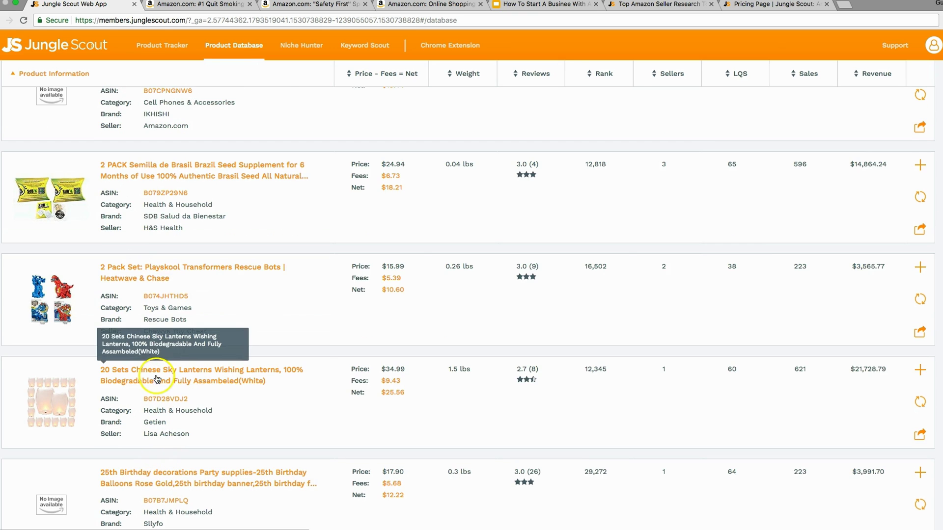
pyautogui.click(214, 375)
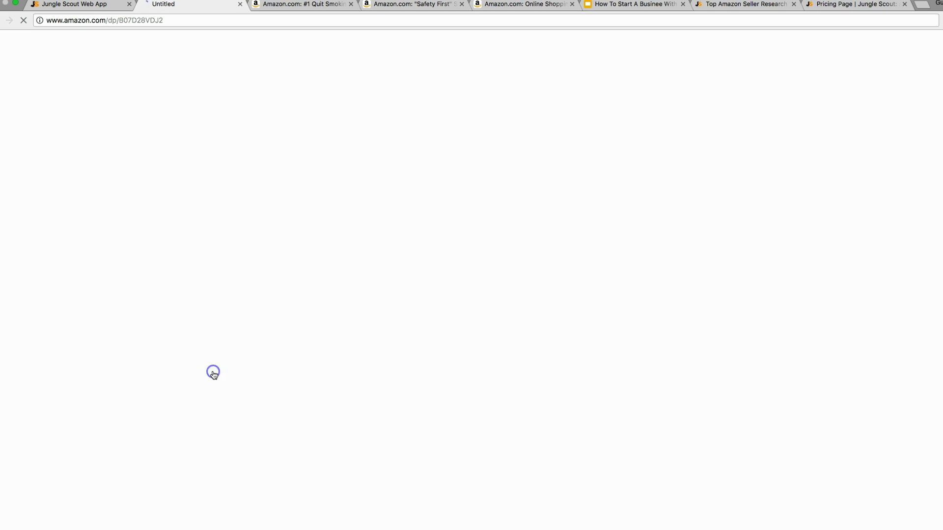
pyautogui.click(87, 6)
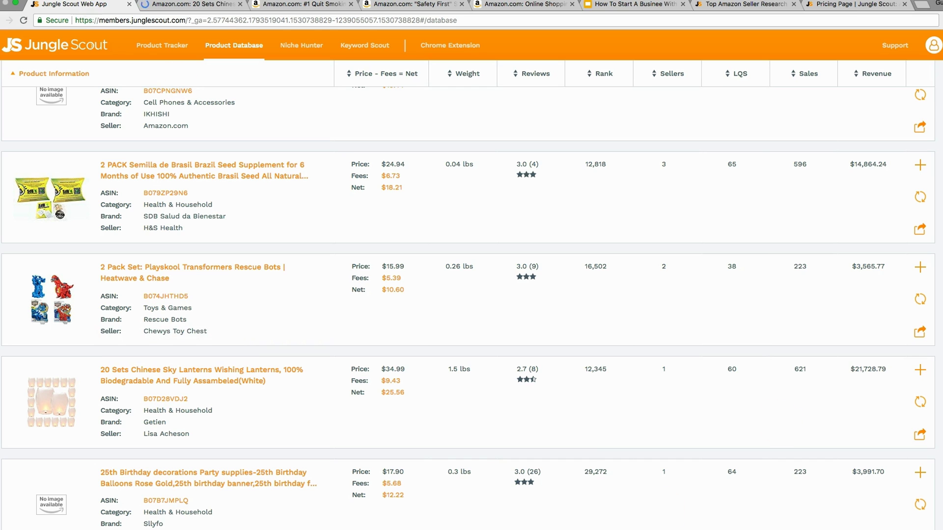
pyautogui.tripleClick(863, 372)
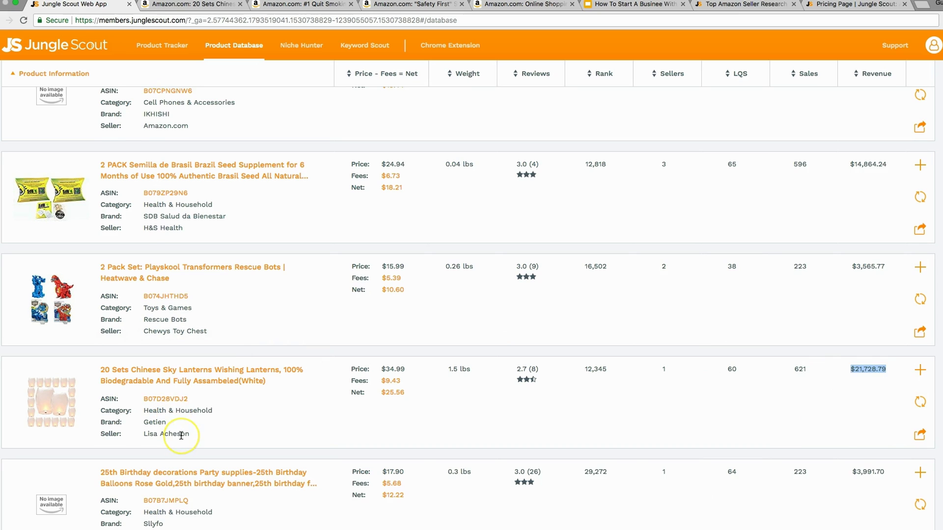
# Highlight the rating, review count and sales figure of the 20 Sets Chinese Sky Lanterns result
pyautogui.scroll(-1, 178, 436)
pyautogui.moveTo(517, 357); pyautogui.dragTo(541, 358)
pyautogui.scroll(-2, 555, 371)
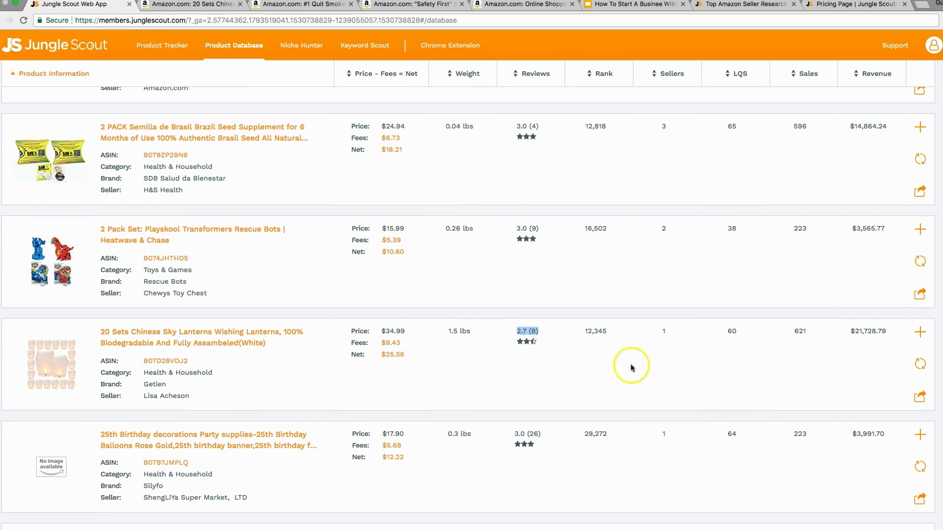
pyautogui.click(801, 332)
pyautogui.doubleClick(800, 332)
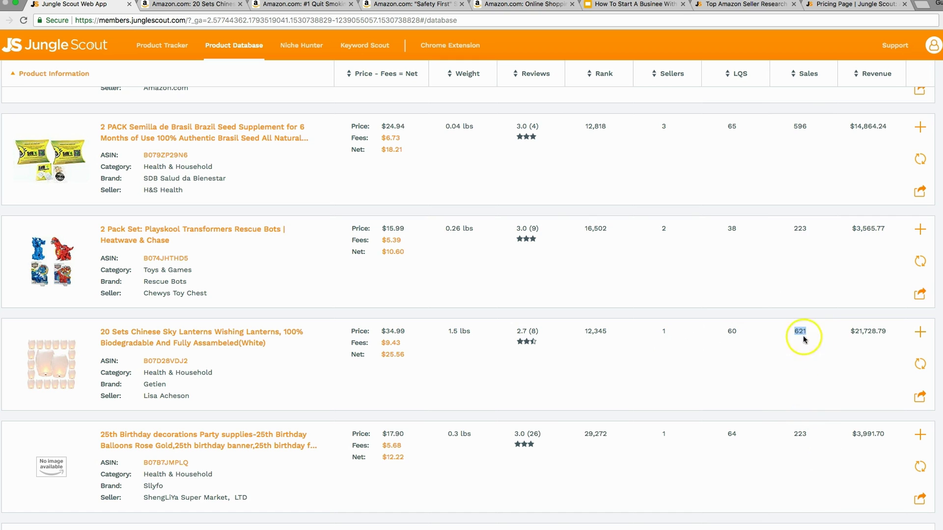
# Review the sales figures from the first Product Database result back down to the Chinese Sky Lanterns for comparison
pyautogui.scroll(15, 806, 344)
pyautogui.scroll(5, 811, 197)
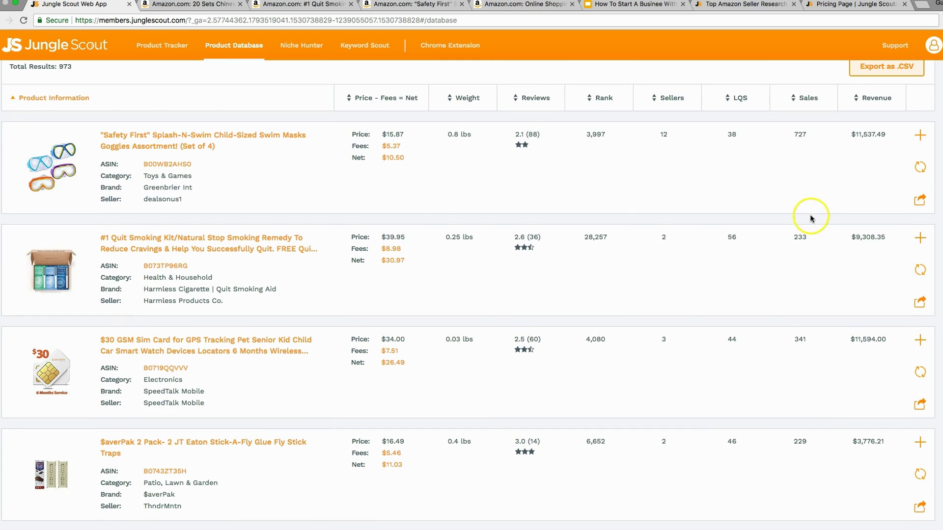
pyautogui.click(804, 132)
pyautogui.scroll(-5, 792, 389)
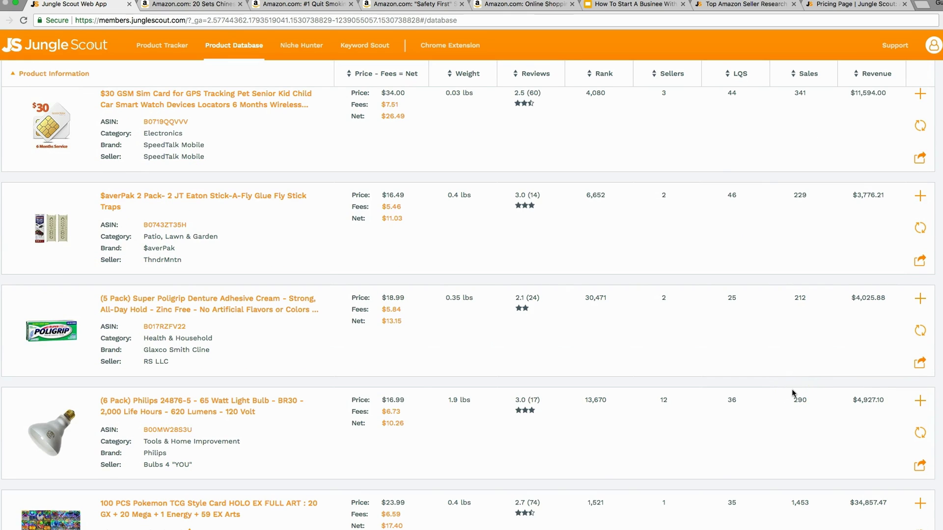
pyautogui.click(769, 399)
pyautogui.scroll(-5, 769, 398)
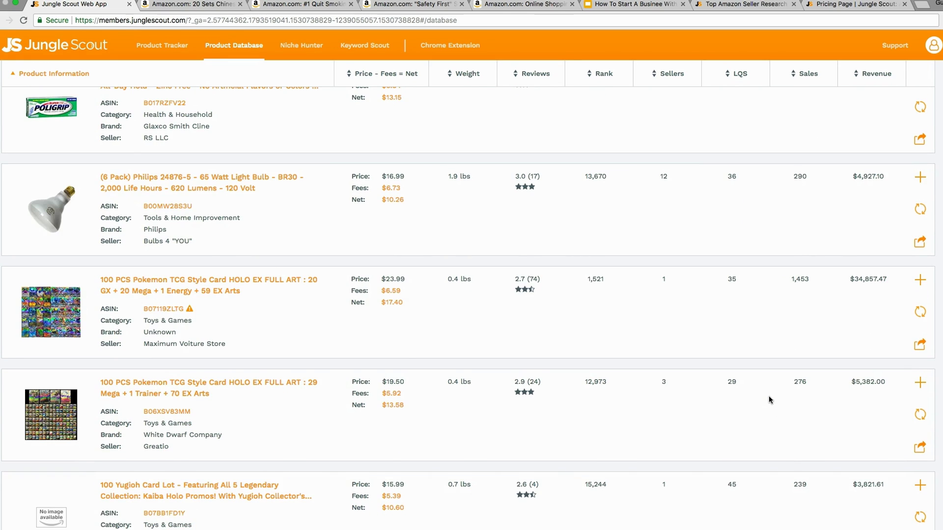
pyautogui.scroll(-3, 769, 398)
pyautogui.click(770, 401)
pyautogui.scroll(-8, 770, 400)
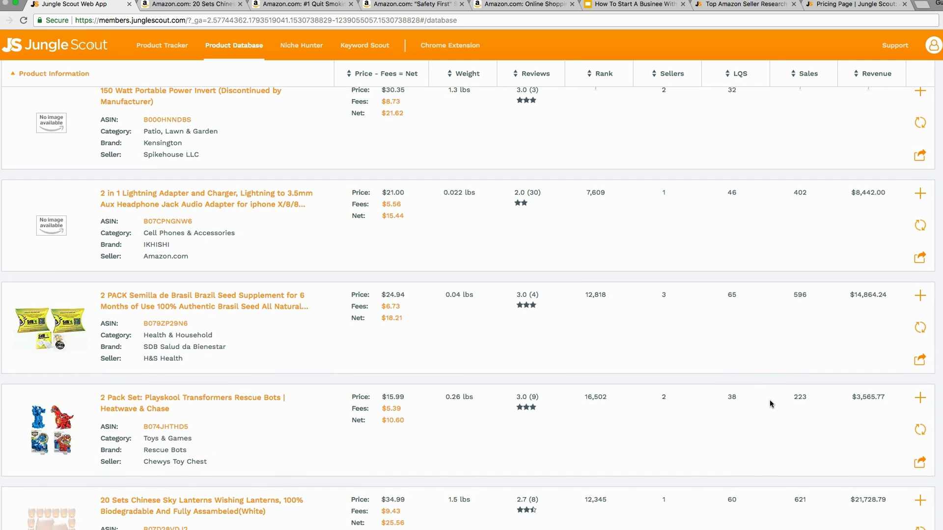
# Highlight the Chinese Sky Lanterns' sales again, followed by their revenue
pyautogui.click(800, 423)
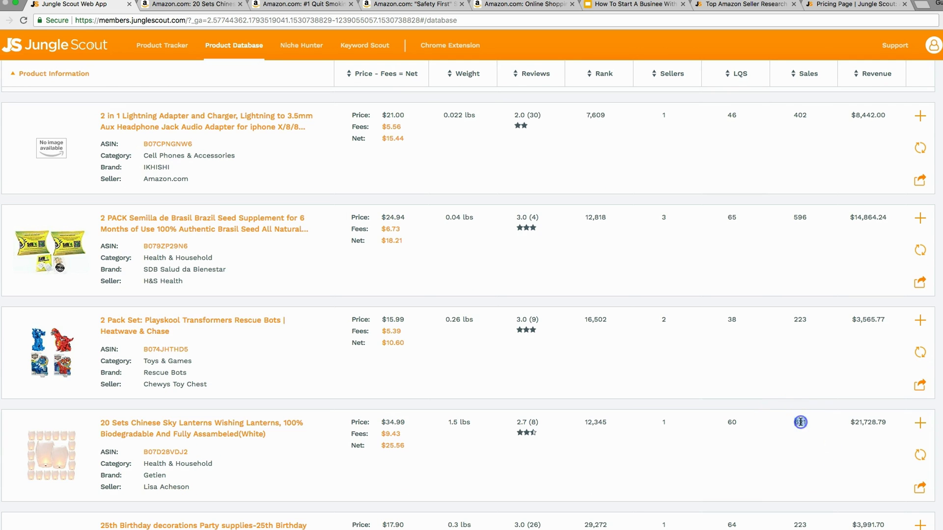
pyautogui.scroll(-1, 800, 422)
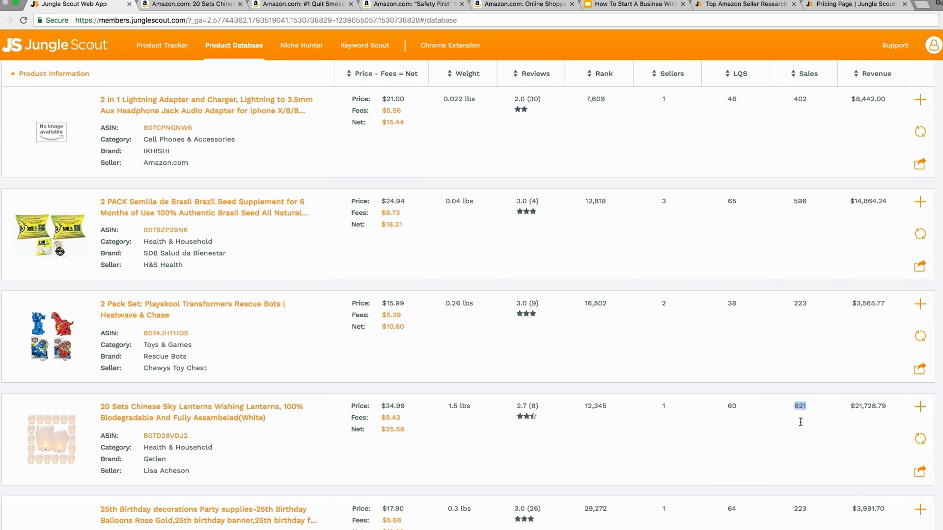
pyautogui.scroll(-2, 801, 423)
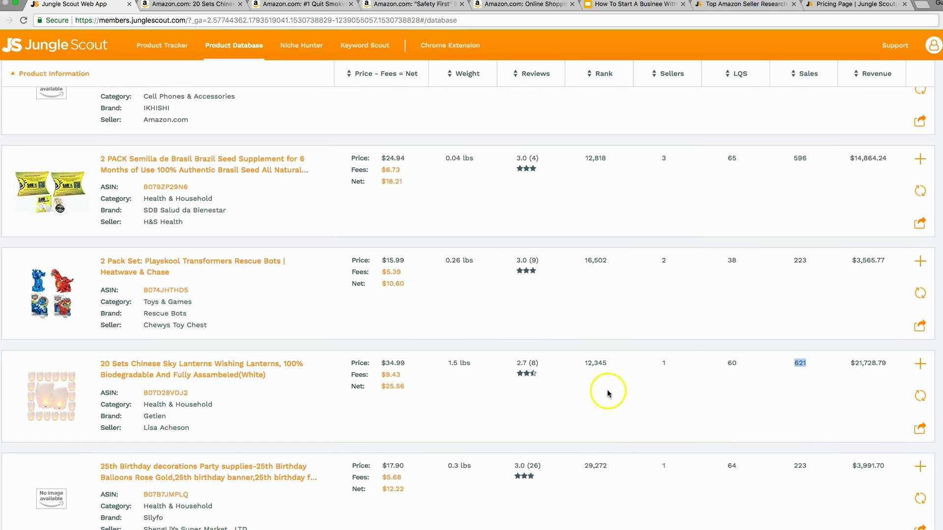
pyautogui.doubleClick(869, 363)
pyautogui.scroll(-3, 537, 506)
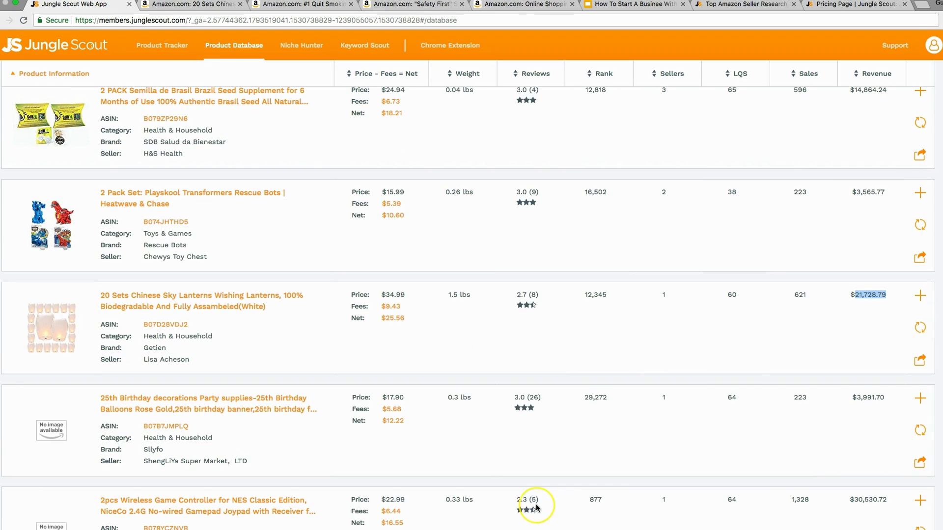
# Find the 5 Pairs Barefoot Adhesive Foot Pad result, highlight its revenue, and view its Amazon listing before returning to the results
pyautogui.scroll(-10, 537, 506)
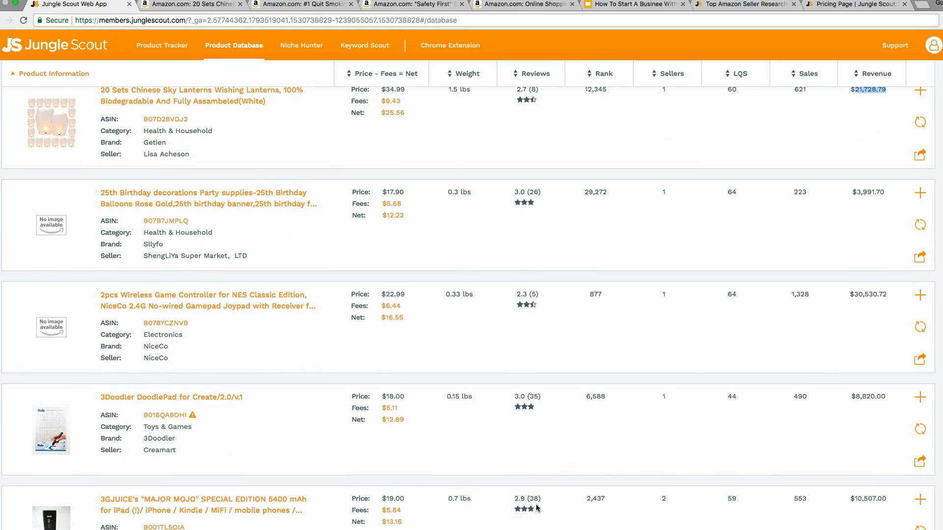
pyautogui.scroll(-4, 499, 526)
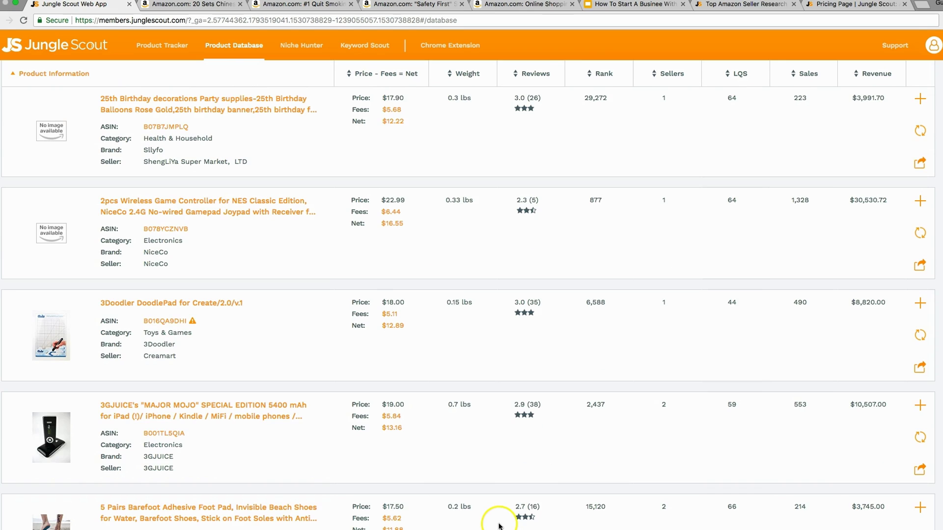
pyautogui.scroll(-12, 499, 526)
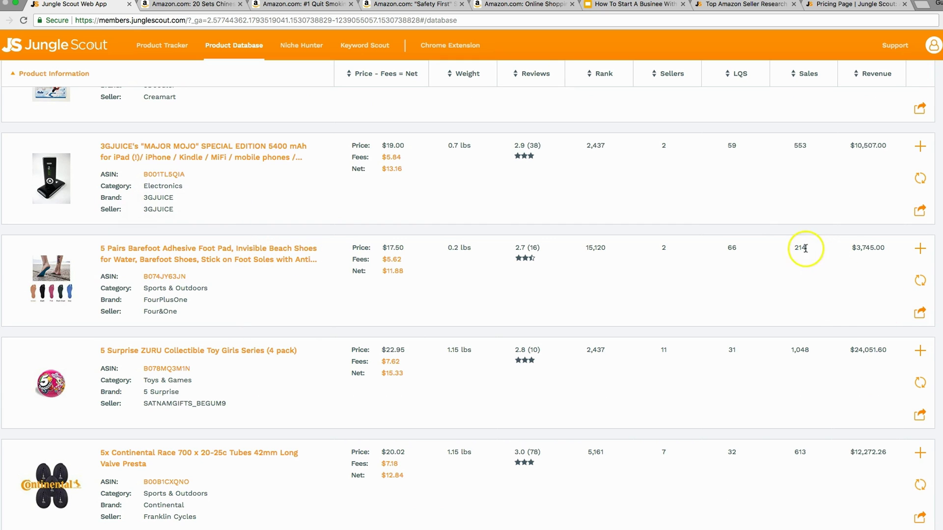
pyautogui.click(876, 245)
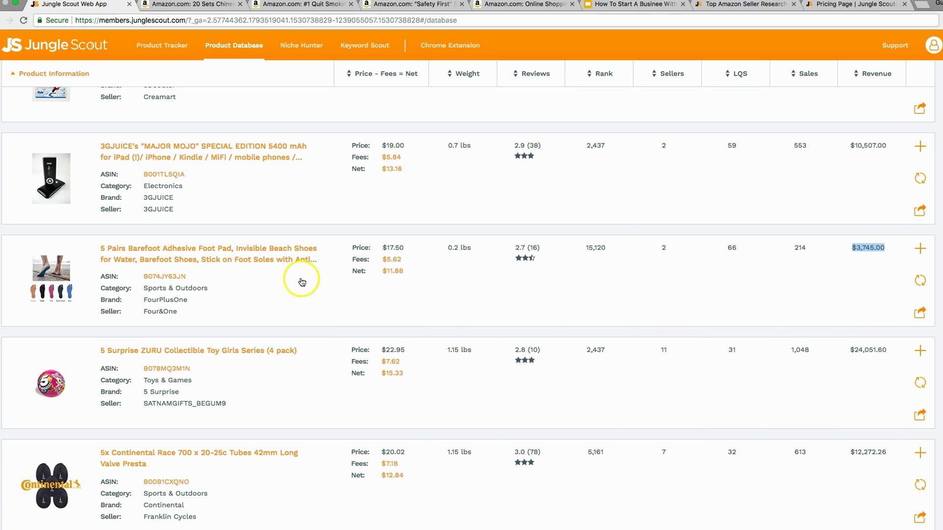
pyautogui.click(262, 252)
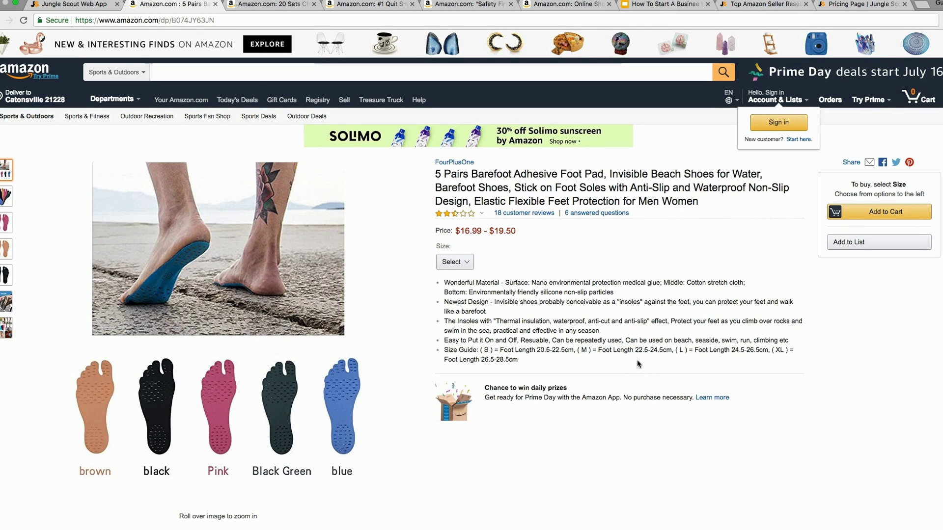
pyautogui.click(75, 10)
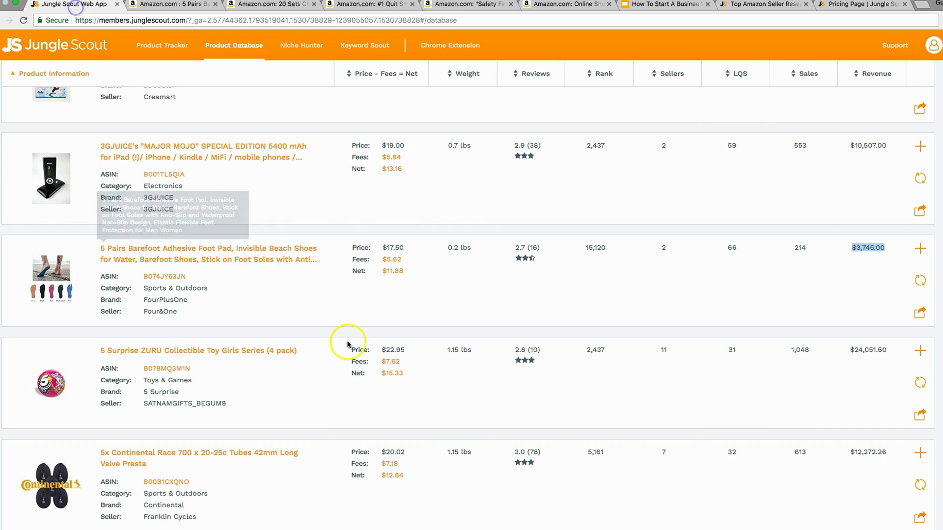
# Go through the remaining results and load the next page of the Product Database
pyautogui.scroll(-6, 348, 344)
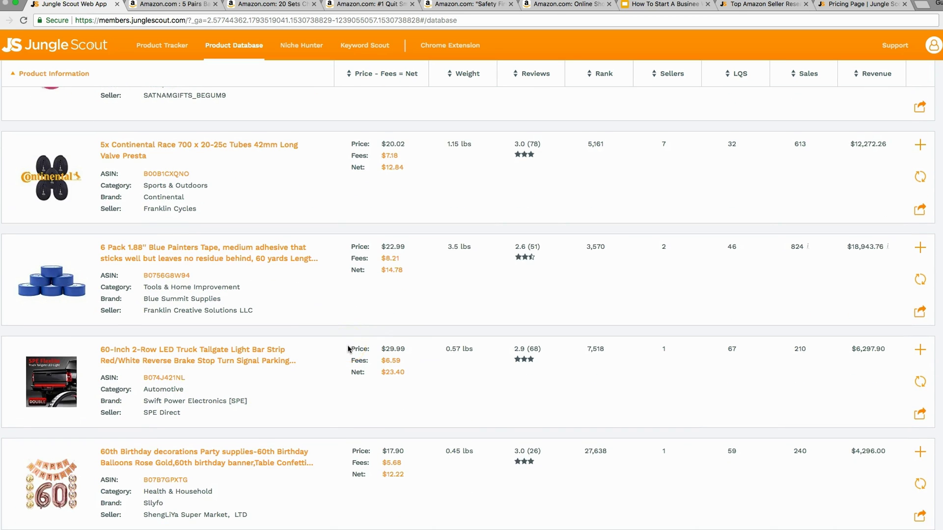
pyautogui.scroll(-3, 347, 349)
pyautogui.click(424, 508)
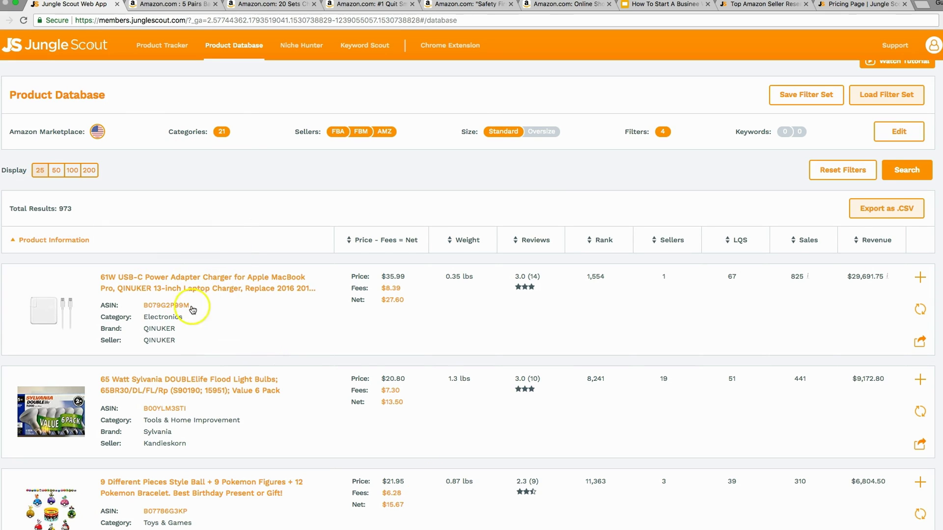
# Find the 2 in 1 Lightning to 3.5mm AUX iPhone headphone adapter, view its Amazon listing, and return to the results
pyautogui.scroll(-1, 358, 370)
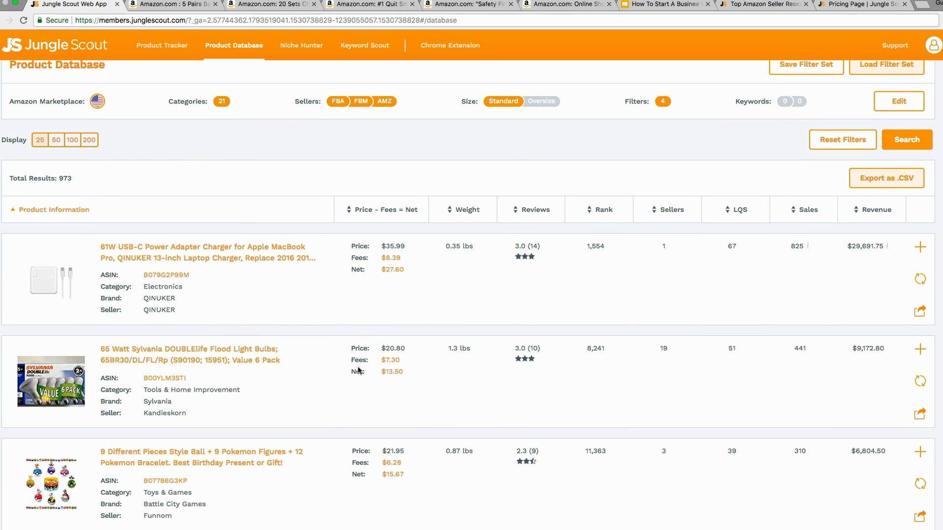
pyautogui.scroll(-12, 358, 370)
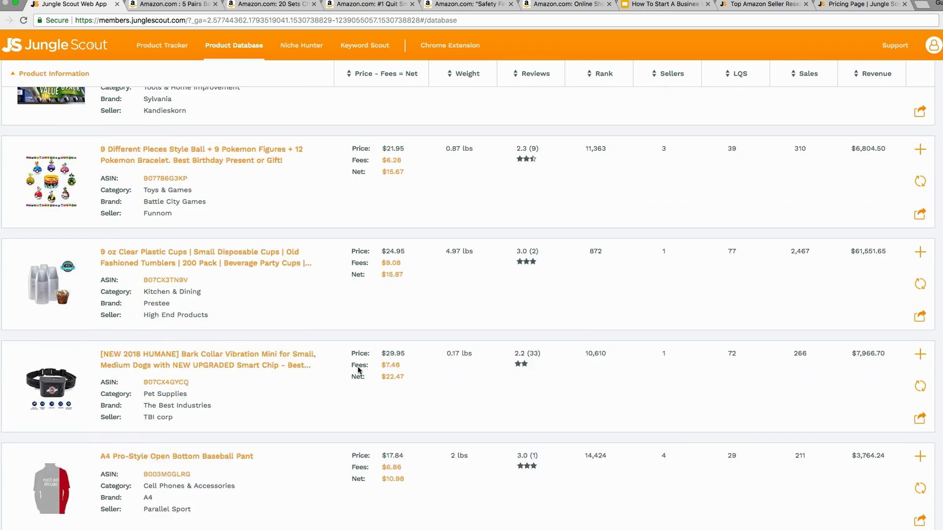
pyautogui.scroll(-6, 358, 371)
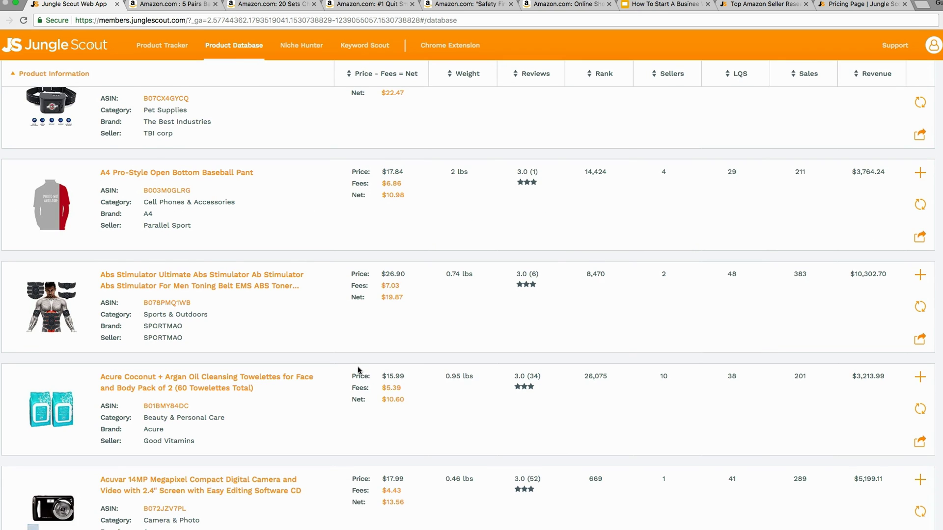
pyautogui.scroll(-3, 358, 370)
pyautogui.scroll(-5, 358, 370)
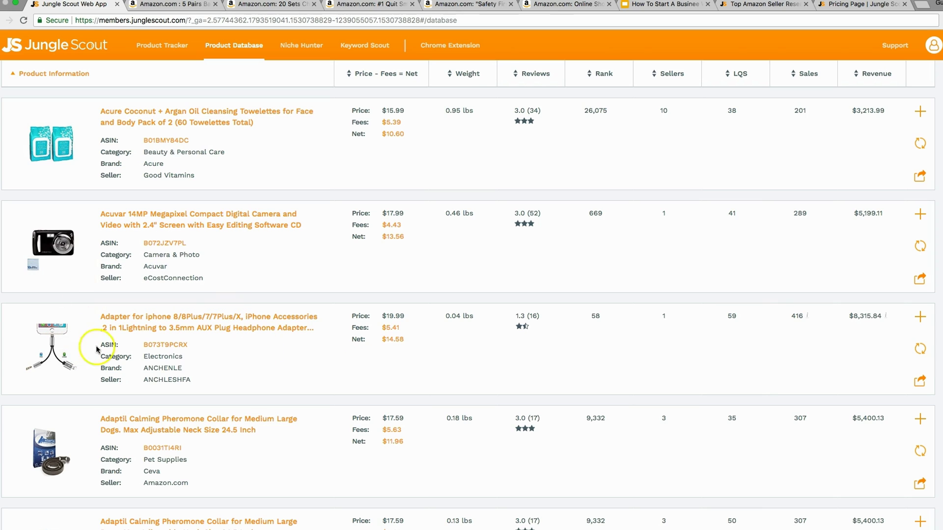
pyautogui.click(226, 329)
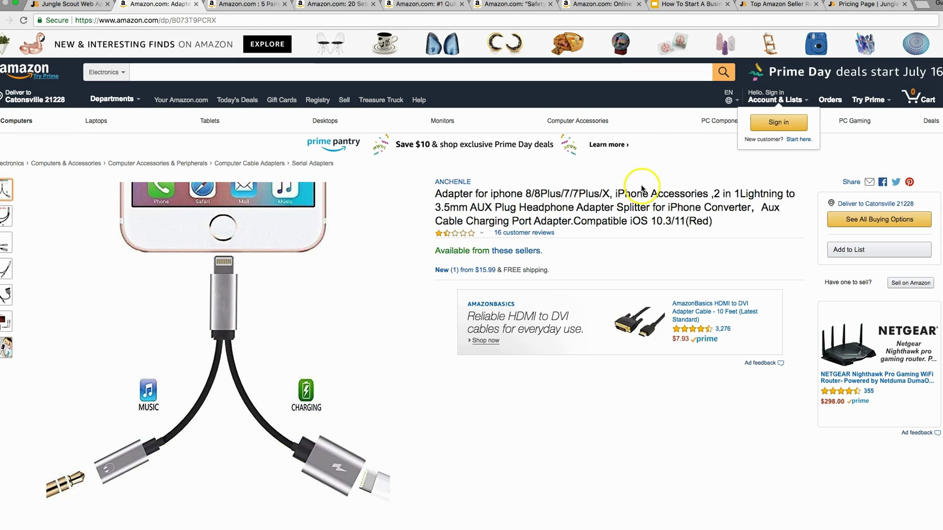
pyautogui.click(74, 5)
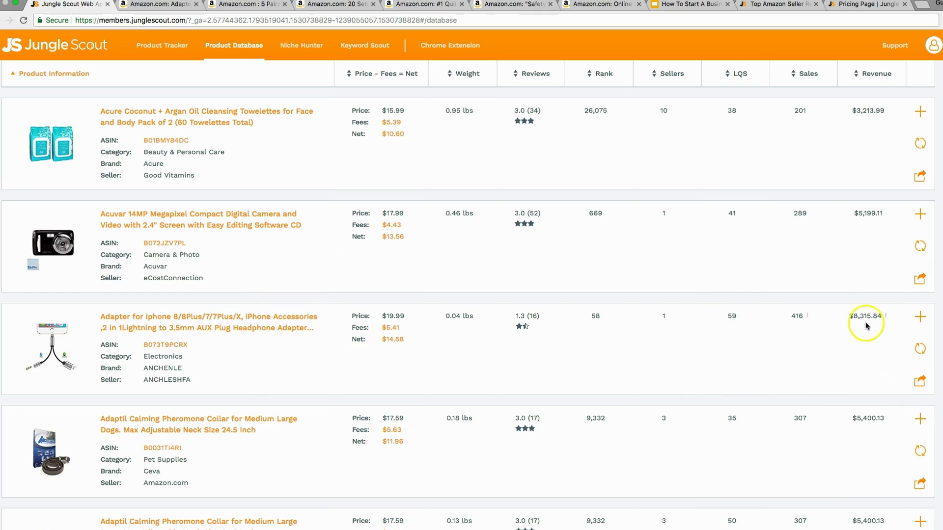
# Check the iPhone headphone adapter's revenue and price in the results, with another look at its Amazon listing in between
pyautogui.moveTo(865, 314)
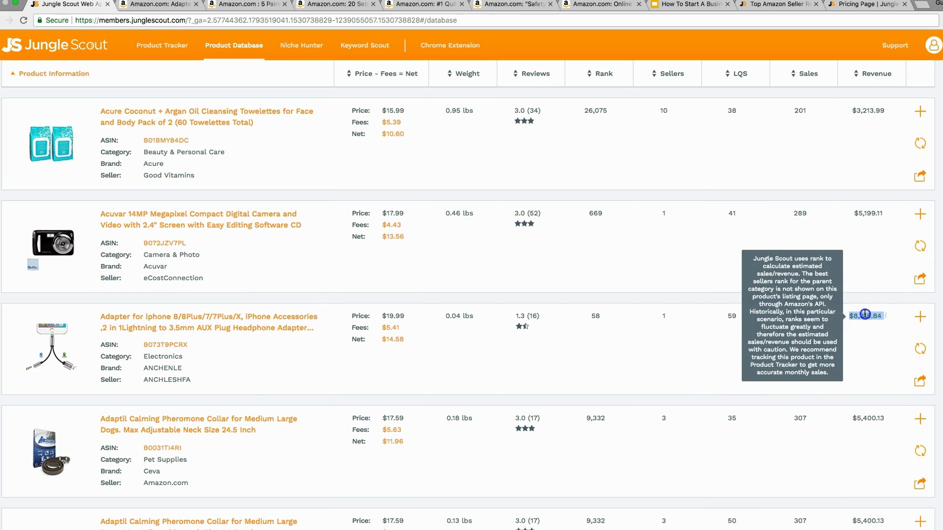
pyautogui.click(159, 4)
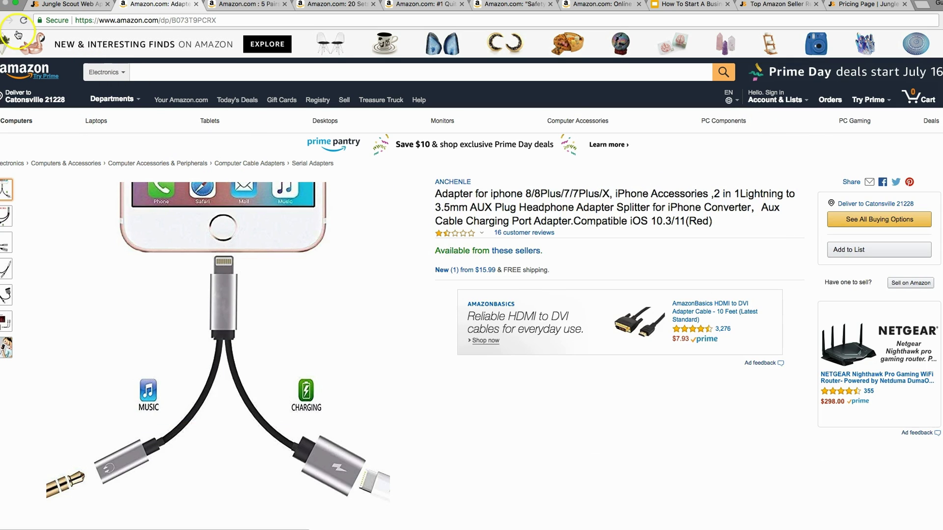
pyautogui.click(93, 5)
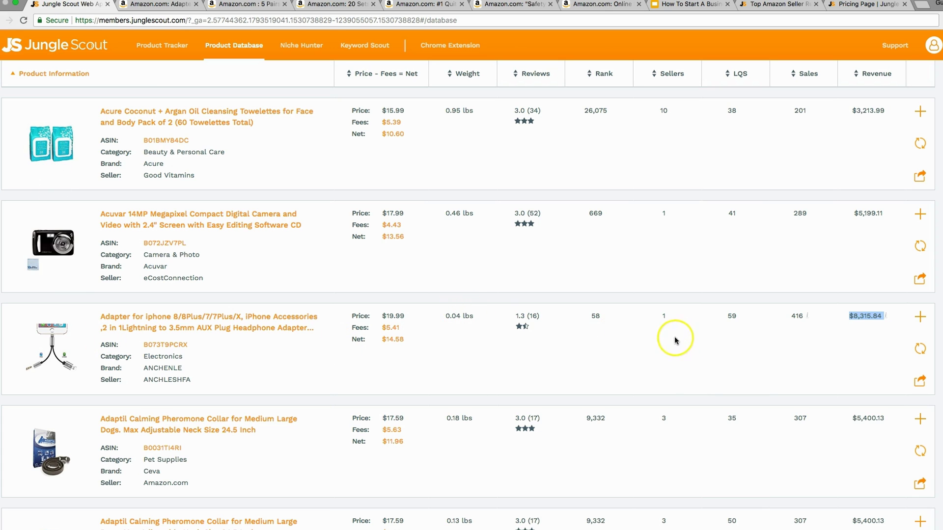
pyautogui.doubleClick(398, 316)
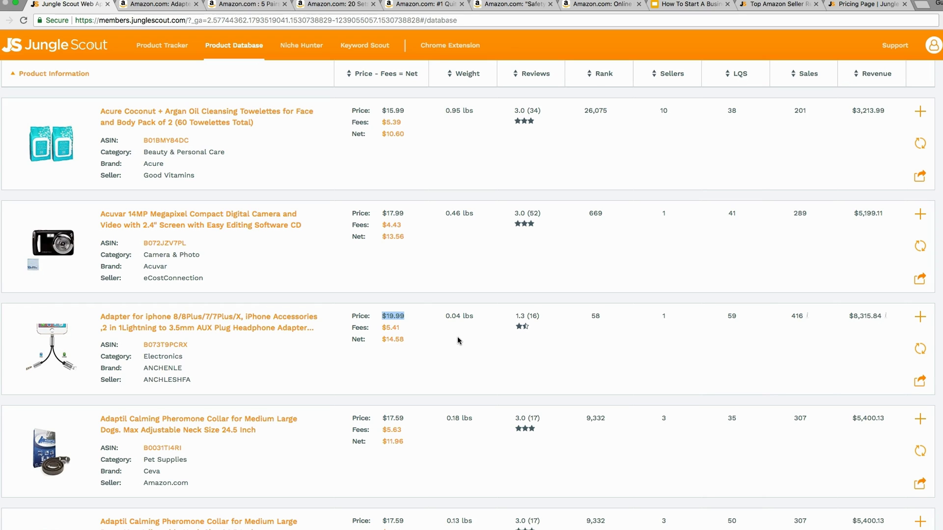
pyautogui.scroll(-1, 458, 340)
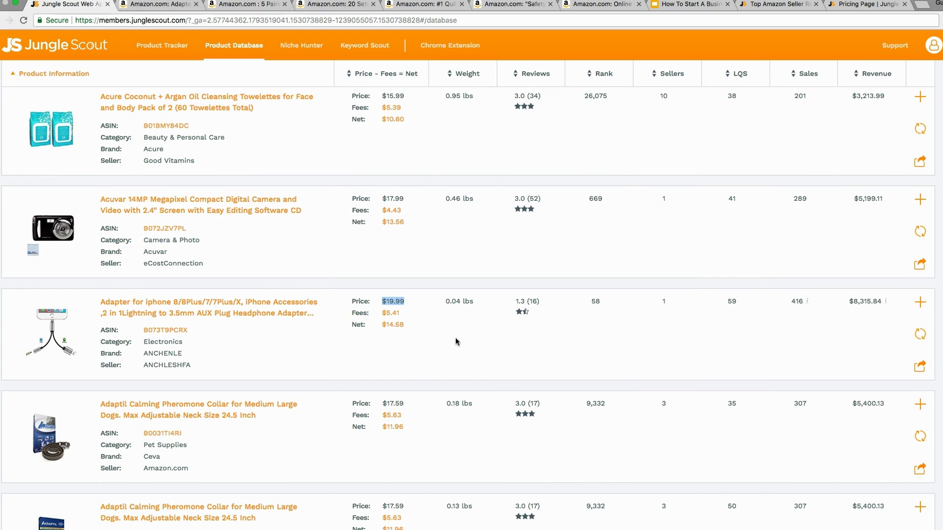
pyautogui.scroll(-1, 428, 355)
pyautogui.scroll(-4, 427, 356)
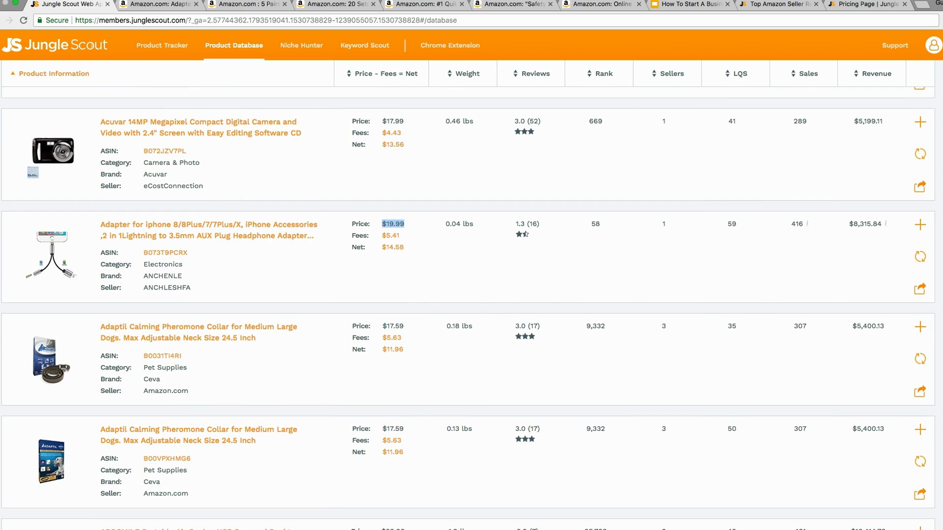
# Look through the product images on the iPhone adapter's Amazon listing and return to the Product Database results
pyautogui.click(154, 4)
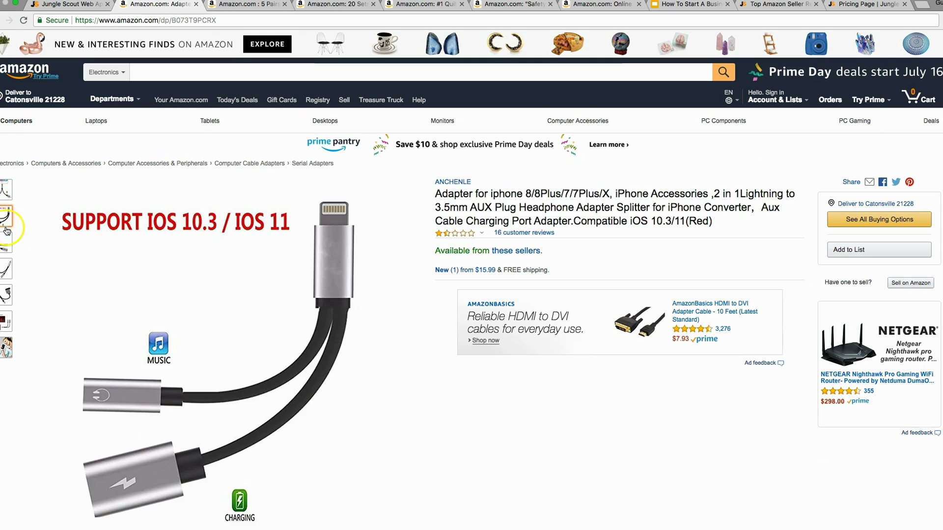
pyautogui.moveTo(5, 239)
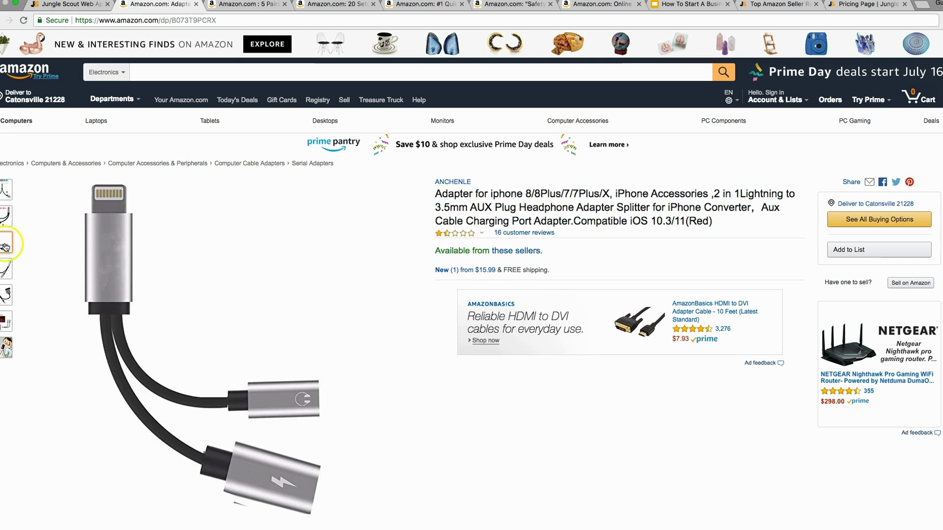
pyautogui.moveTo(7, 322)
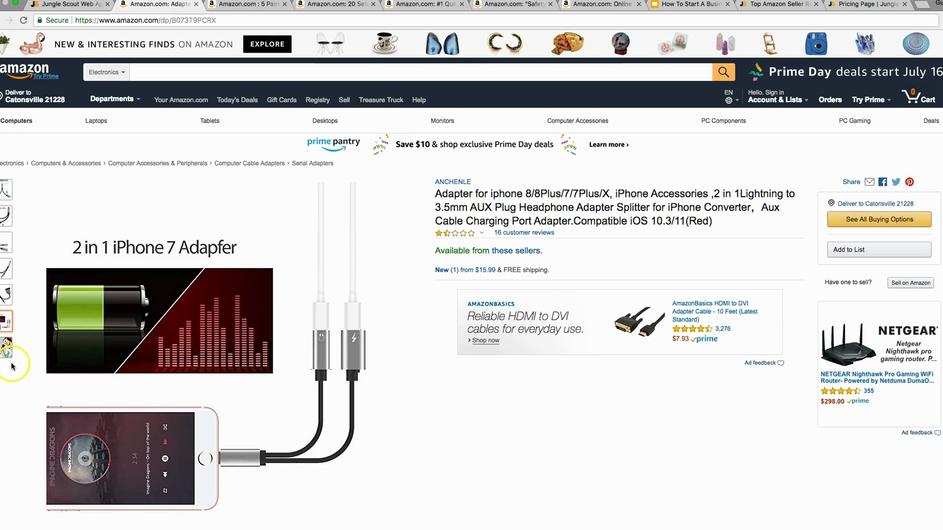
pyautogui.moveTo(4, 297)
pyautogui.moveTo(3, 267)
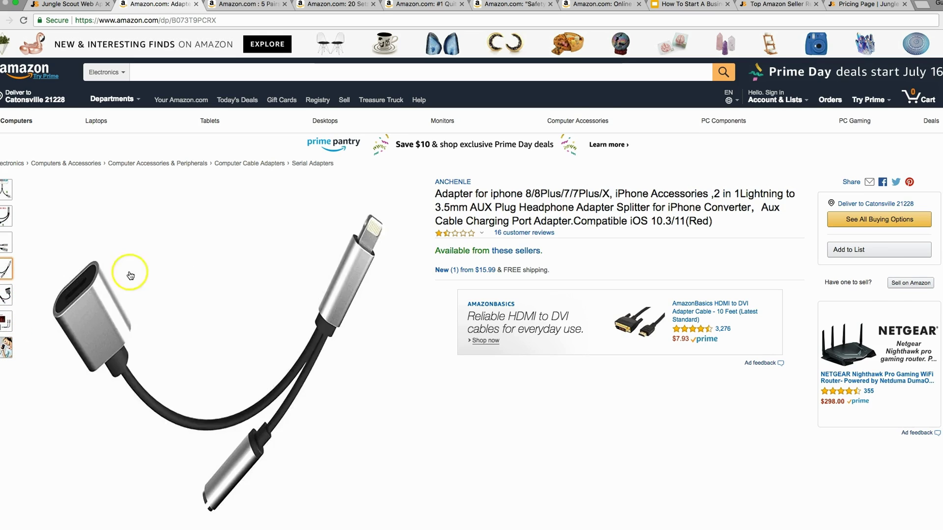
pyautogui.moveTo(268, 303)
pyautogui.click(83, 9)
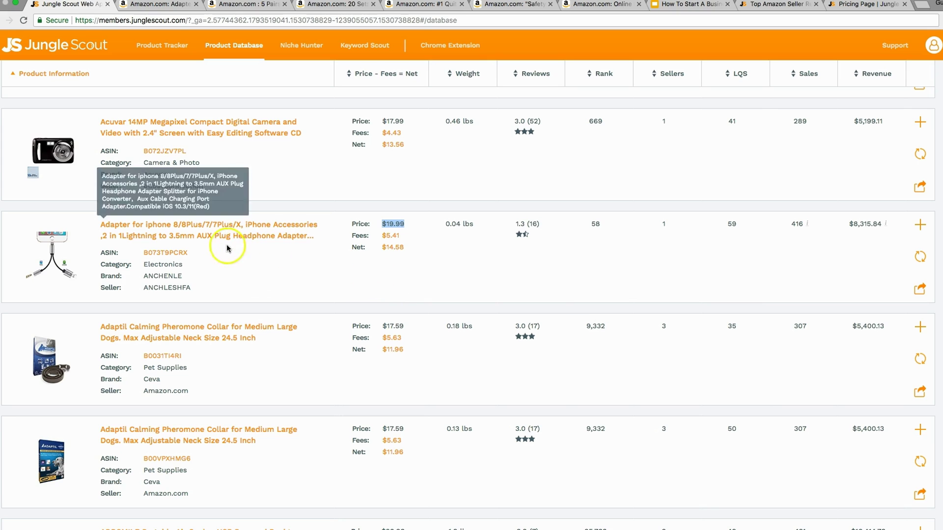
# Review the FBA fulfillment and referral fees in the iPhone adapter's fee breakdown, glance at its Amazon listing, and close the breakdown
pyautogui.click(391, 236)
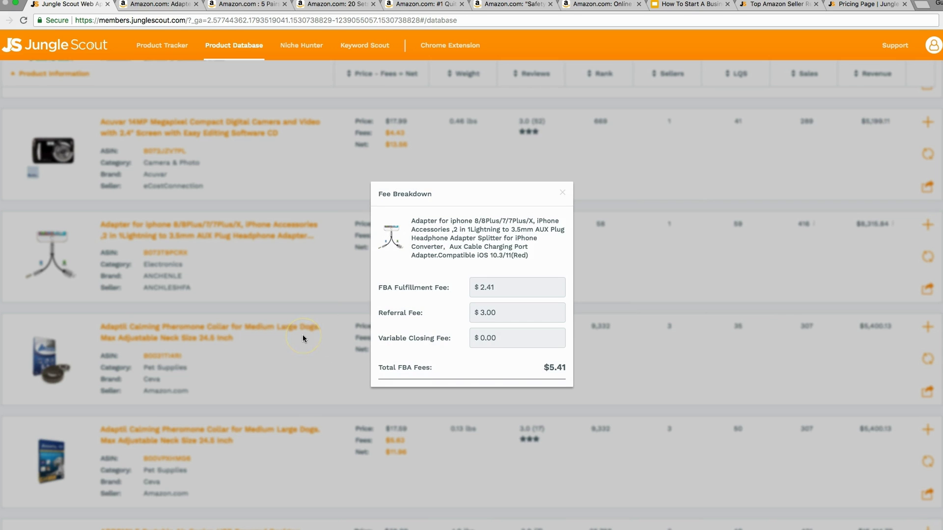
pyautogui.doubleClick(406, 287)
pyautogui.tripleClick(428, 291)
pyautogui.click(505, 290)
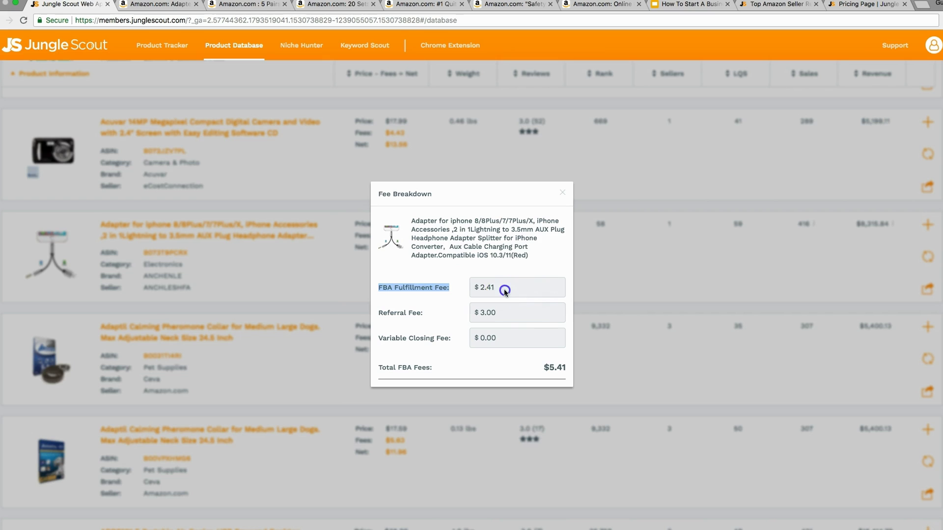
pyautogui.hotkey('ctrl', 'Tab')
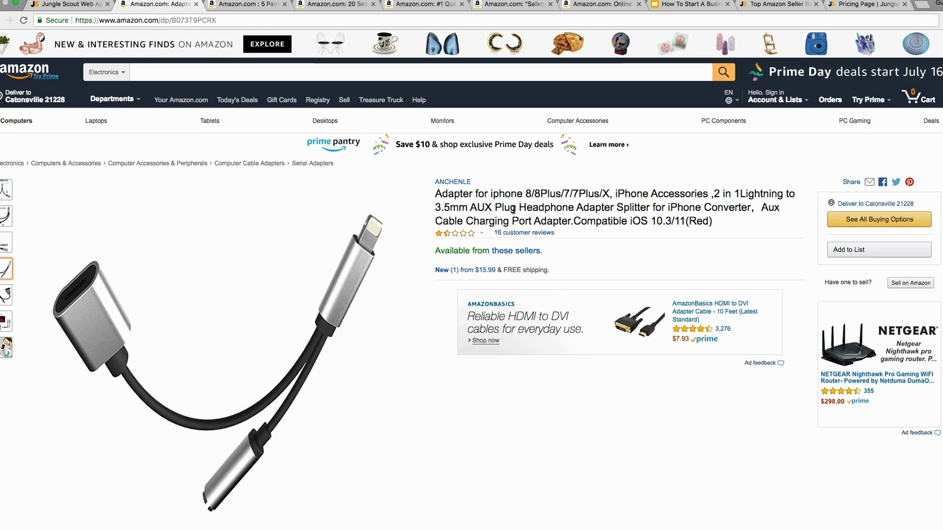
pyautogui.click(69, 5)
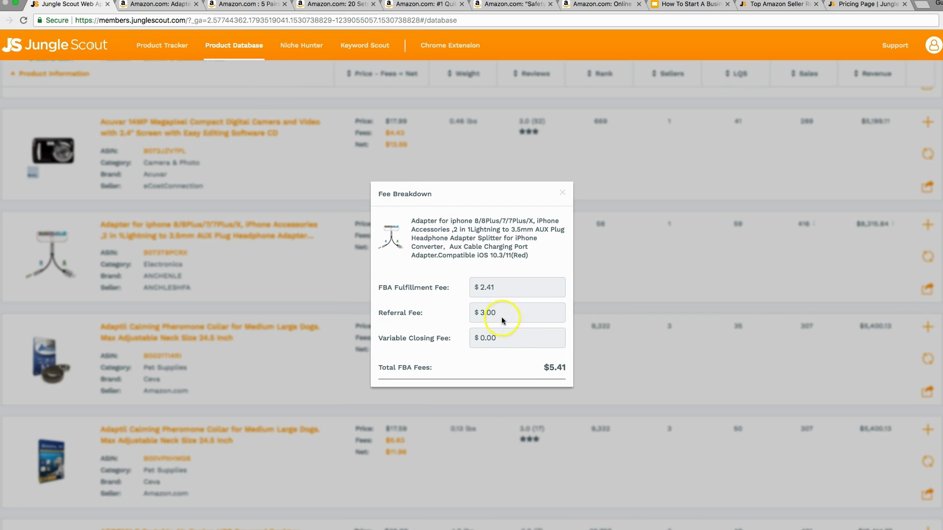
pyautogui.click(562, 193)
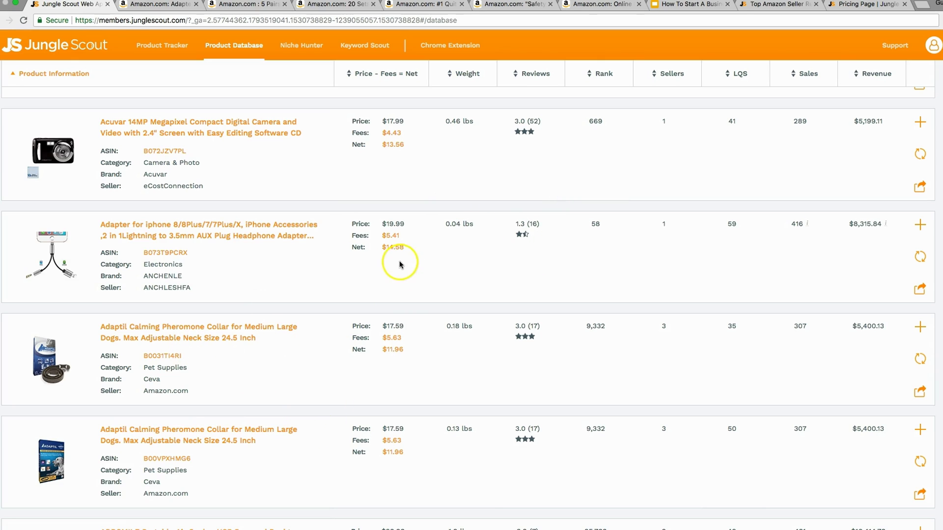
# Open the iPhone adapter's FBA Profit Calculator, consult its Amazon listing, and set the product price to $15.99
pyautogui.click(394, 247)
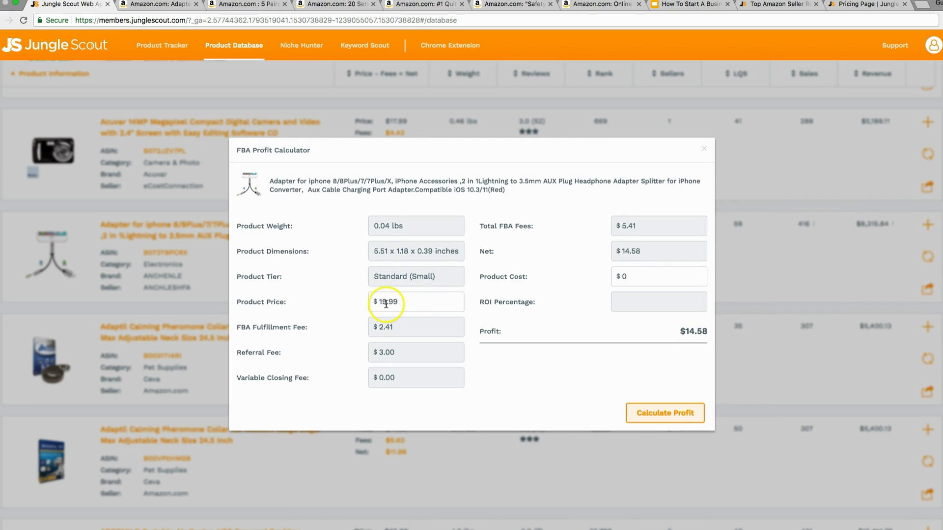
pyautogui.click(157, 5)
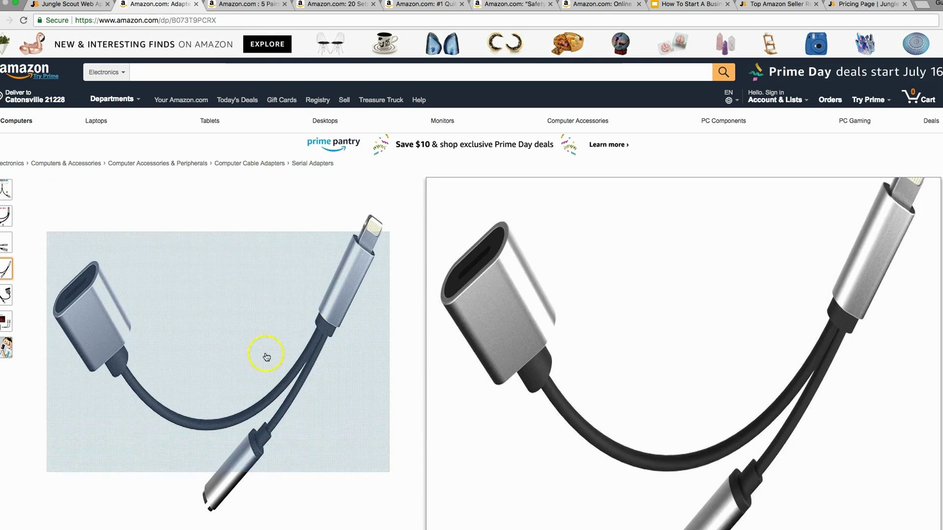
pyautogui.click(68, 4)
pyautogui.click(385, 301)
pyautogui.write('5.99')
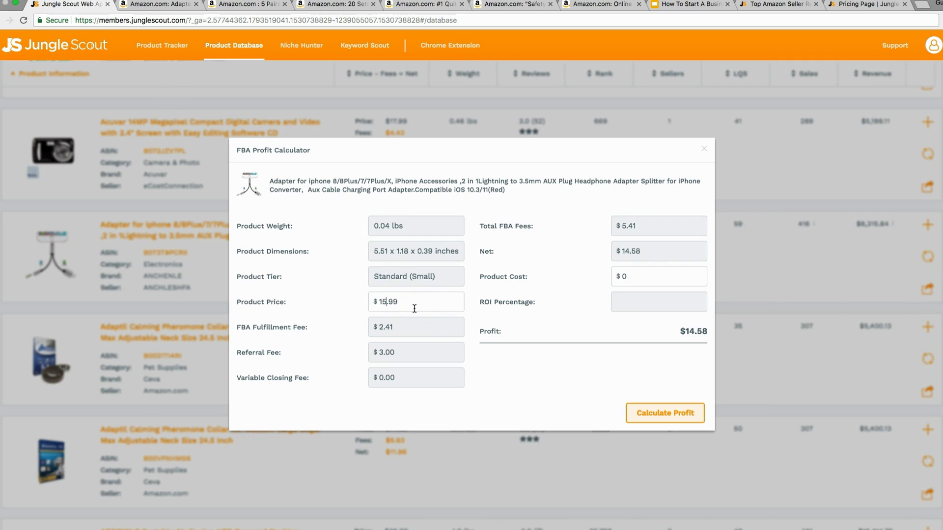
# Set the adapter's product cost to $4.50 and calculate the profit
pyautogui.click(639, 279)
pyautogui.press('BackSpace')
pyautogui.write('4.50')
pyautogui.click(664, 417)
pyautogui.click(665, 418)
pyautogui.moveTo(683, 332); pyautogui.dragTo(708, 334)
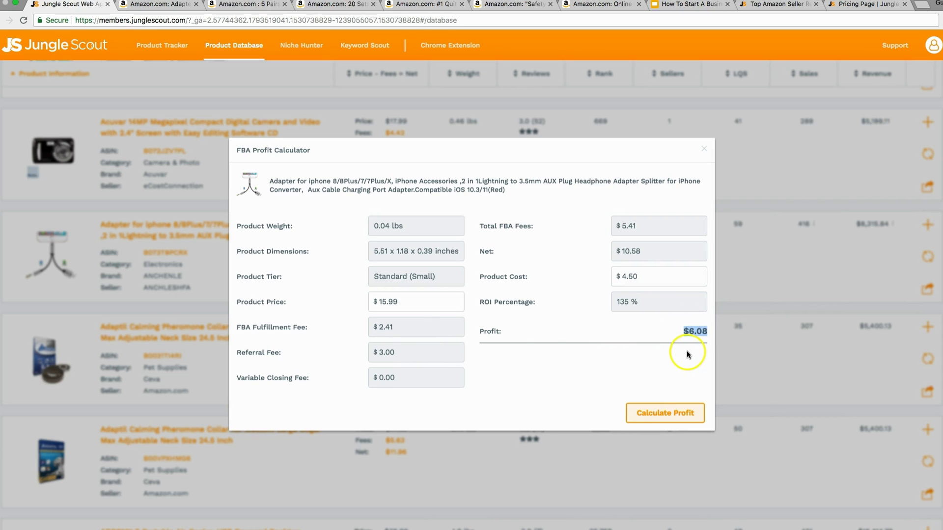
# Change the product cost to $2.00 and the product price to $15.95, and recalculate the adapter's profit
pyautogui.click(624, 277)
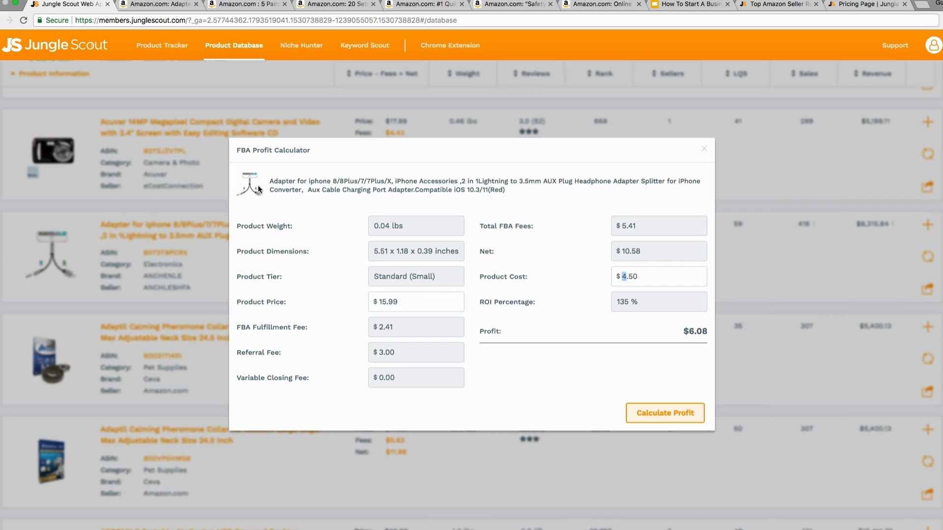
pyautogui.write('2')
pyautogui.press('BackSpace')
pyautogui.write('0')
pyautogui.click(405, 302)
pyautogui.press('BackSpace')
pyautogui.write('5')
pyautogui.click(661, 418)
pyautogui.tripleClick(693, 332)
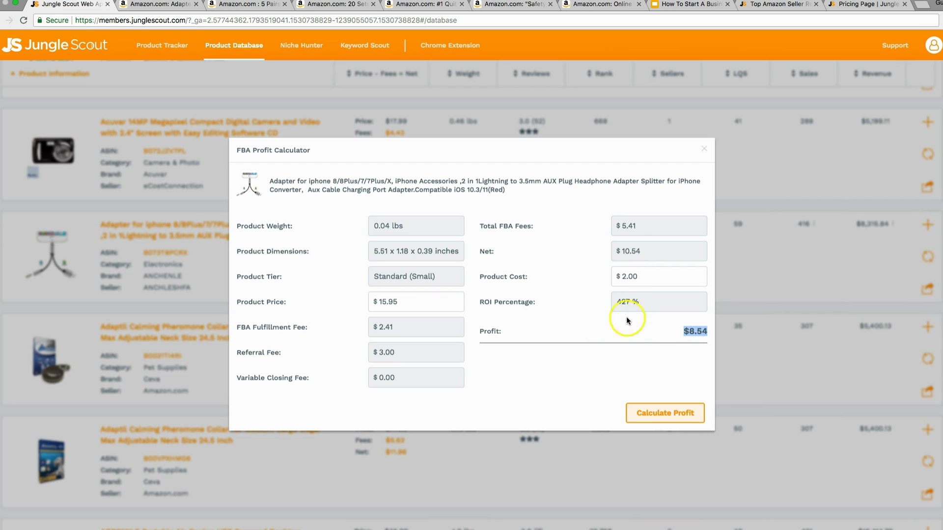
# Look again at the adapter's product image on its Amazon listing, return to Jungle Scout, and close the profit calculator
pyautogui.click(157, 5)
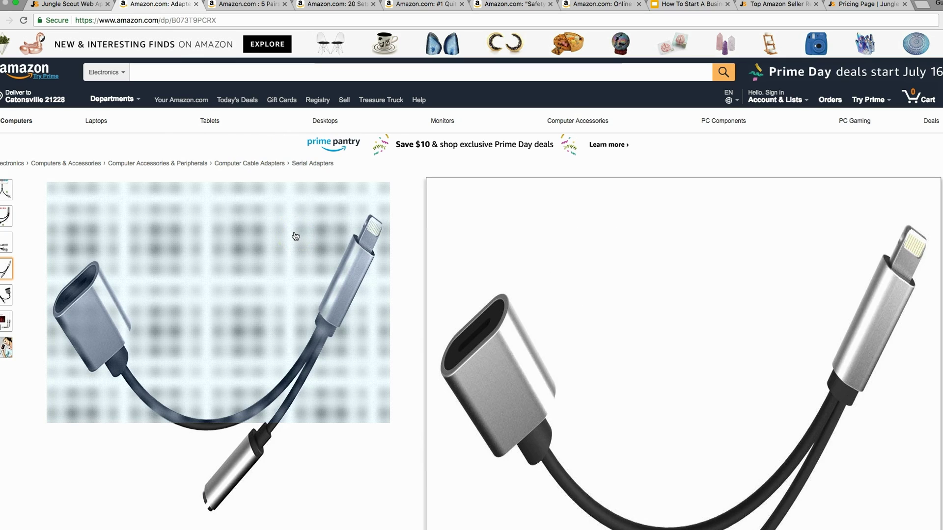
pyautogui.moveTo(301, 256); pyautogui.dragTo(314, 332)
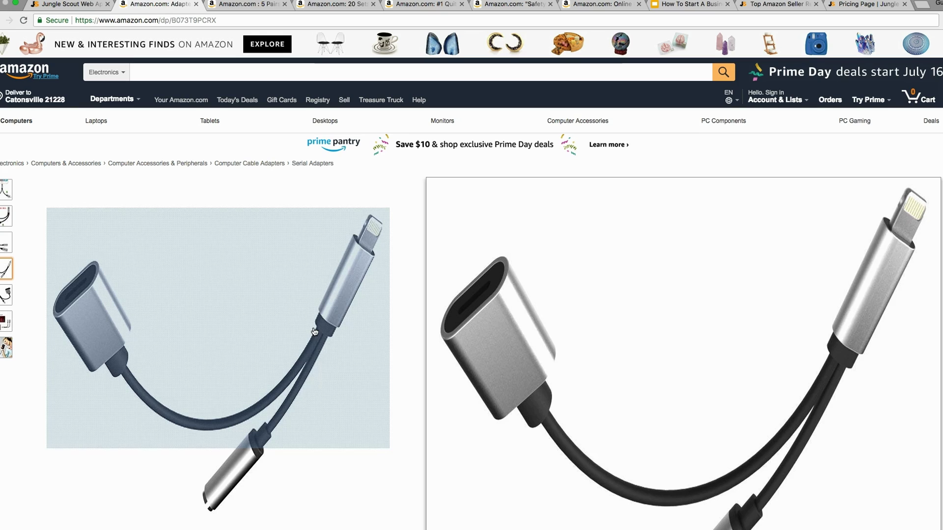
pyautogui.moveTo(315, 332); pyautogui.dragTo(359, 336)
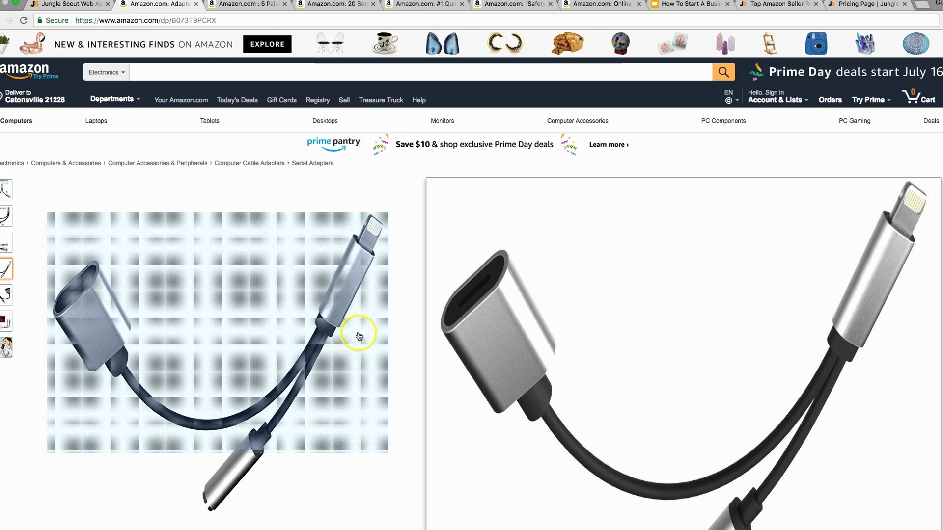
pyautogui.click(68, 4)
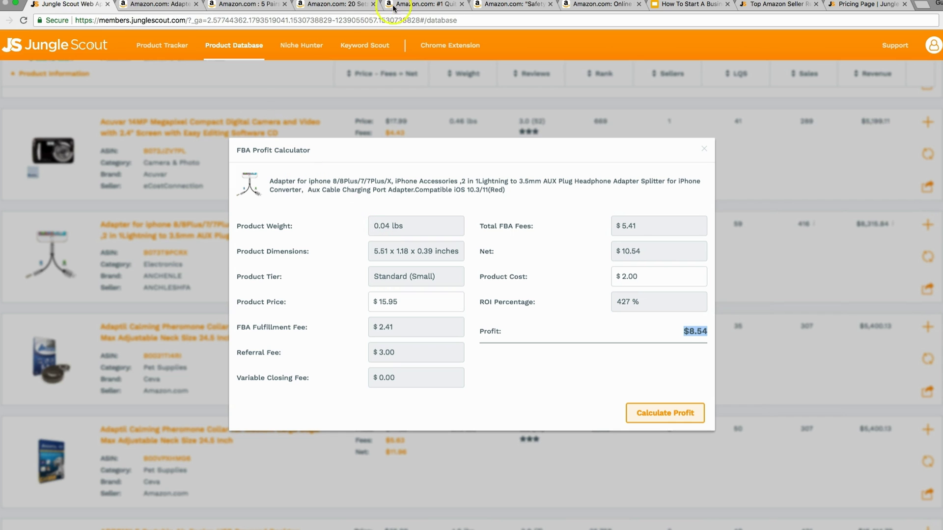
pyautogui.click(704, 148)
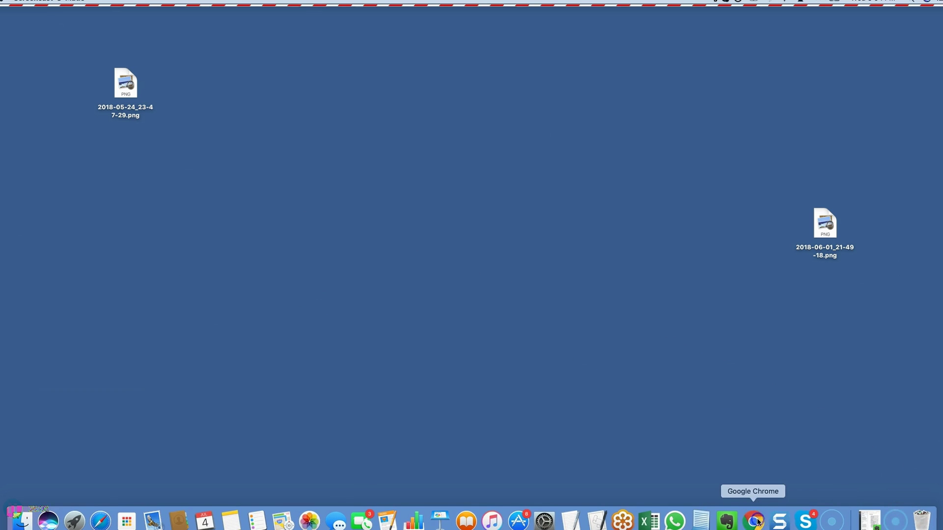
# Switch briefly to the signed-in Chrome window with Amazon, and take the Jungle Scout window out of full size and hide it
pyautogui.click(755, 520)
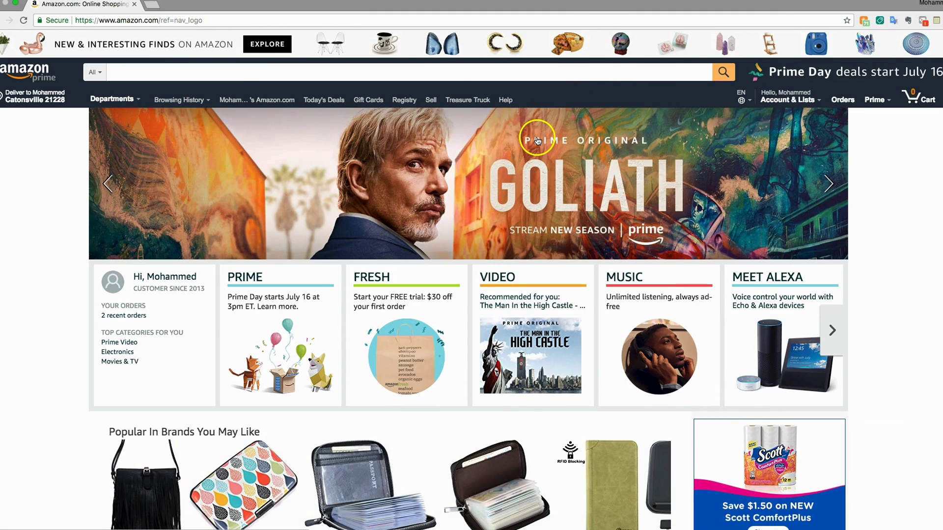
pyautogui.click(496, 72)
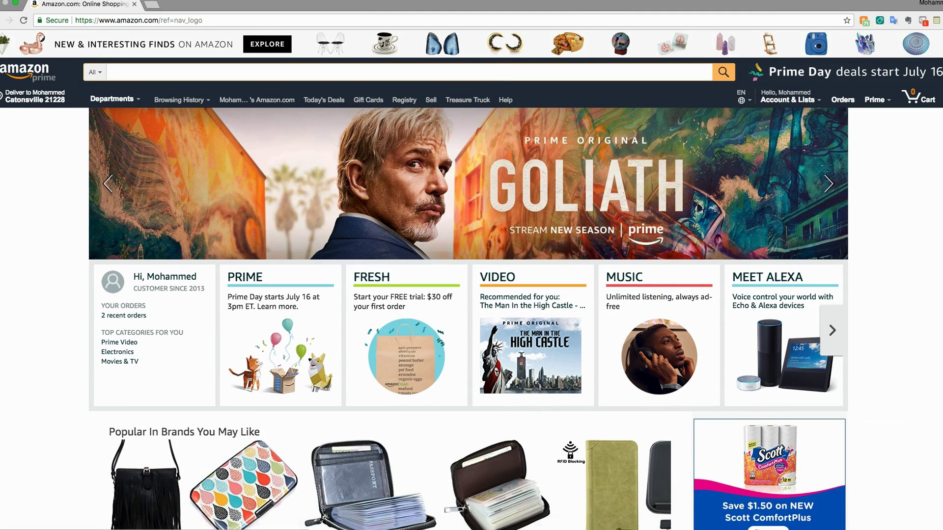
pyautogui.click(752, 524)
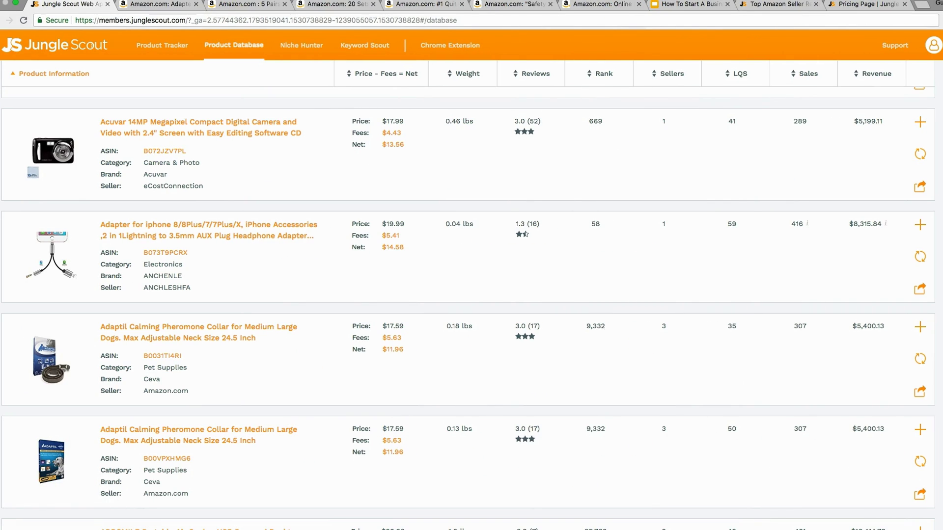
pyautogui.moveTo(797, 5)
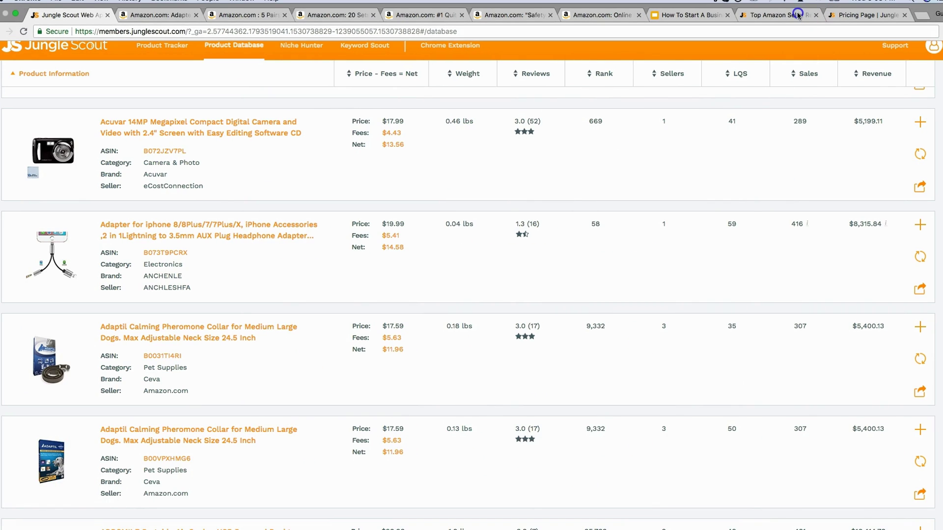
pyautogui.click(17, 17)
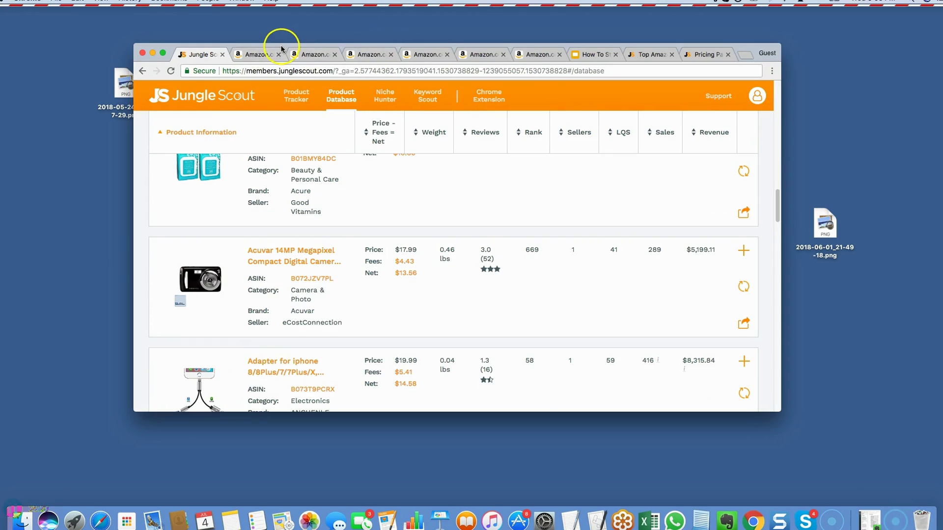
pyautogui.press('super+h')
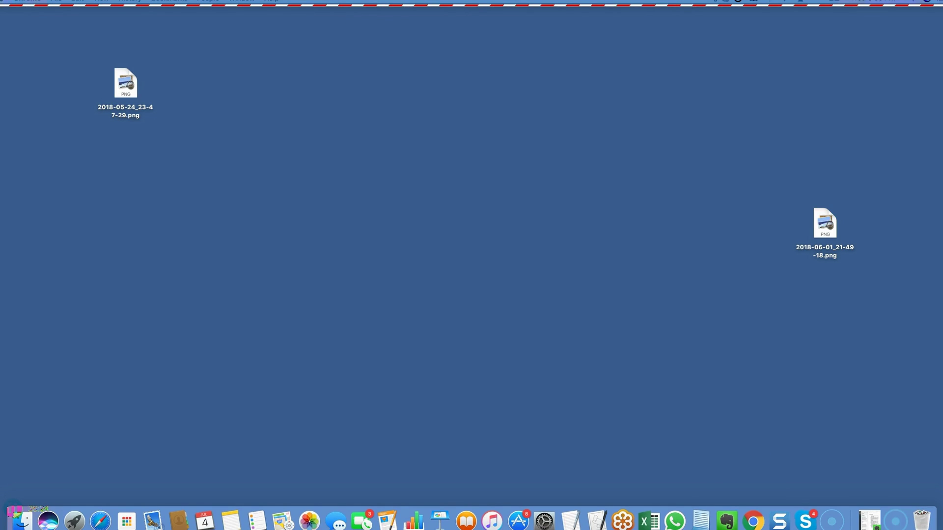
pyautogui.click(753, 521)
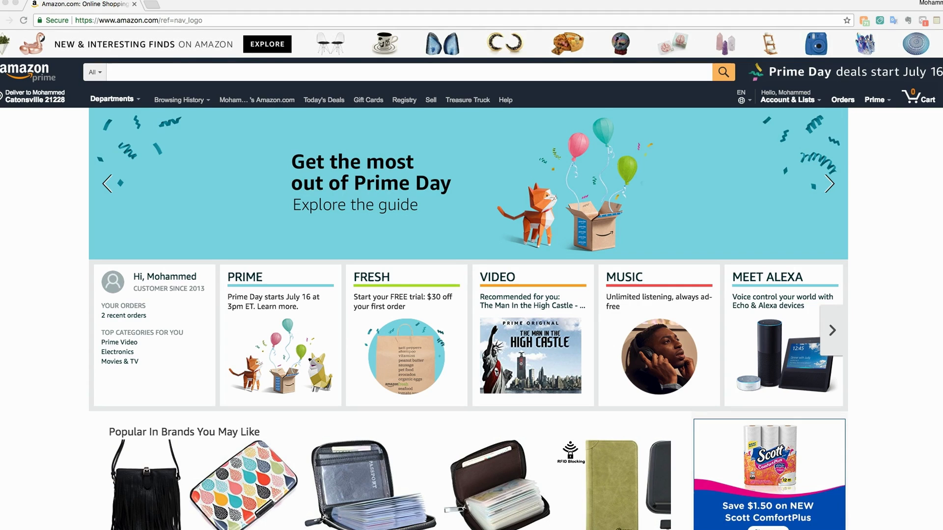
pyautogui.click(151, 4)
pyautogui.rightClick(175, 25)
pyautogui.click(211, 59)
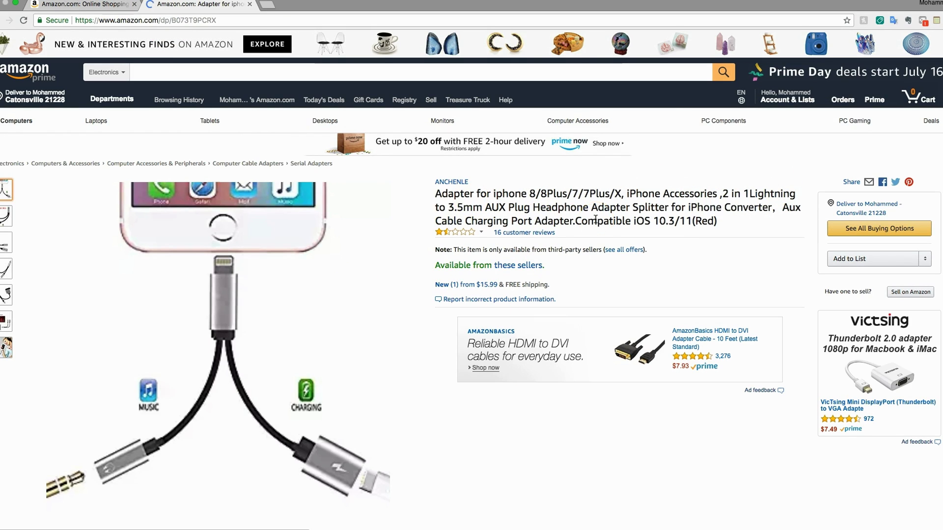
# Copy "Headphone Adapter Splitter" from the listing's title and search Amazon's Electronics department for it
pyautogui.moveTo(533, 207); pyautogui.dragTo(668, 209)
pyautogui.rightClick(640, 202)
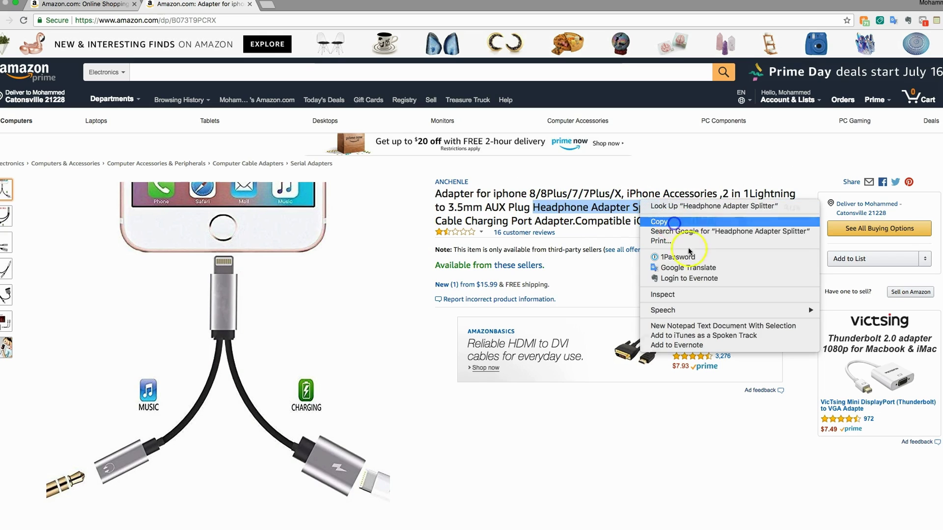
pyautogui.click(674, 222)
pyautogui.rightClick(361, 70)
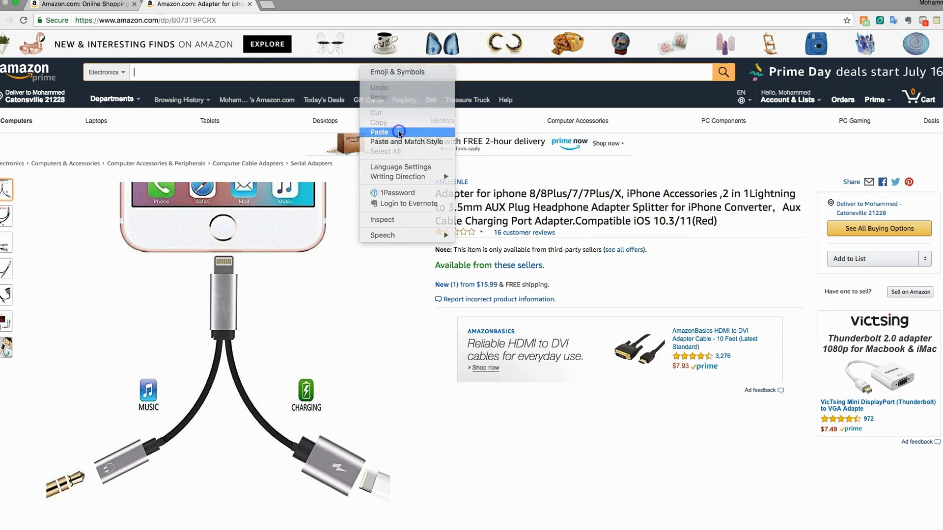
pyautogui.click(398, 133)
pyautogui.press('Return')
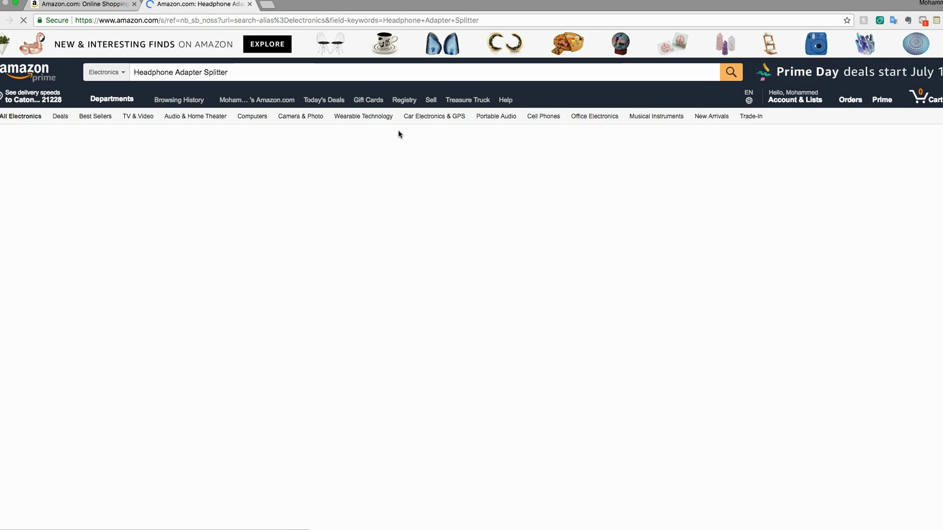
# Look through the Headphone Adapter Splitter search results for competing 2 in 1 Lightning adapters, checking their prices and ratings
pyautogui.click(370, 238)
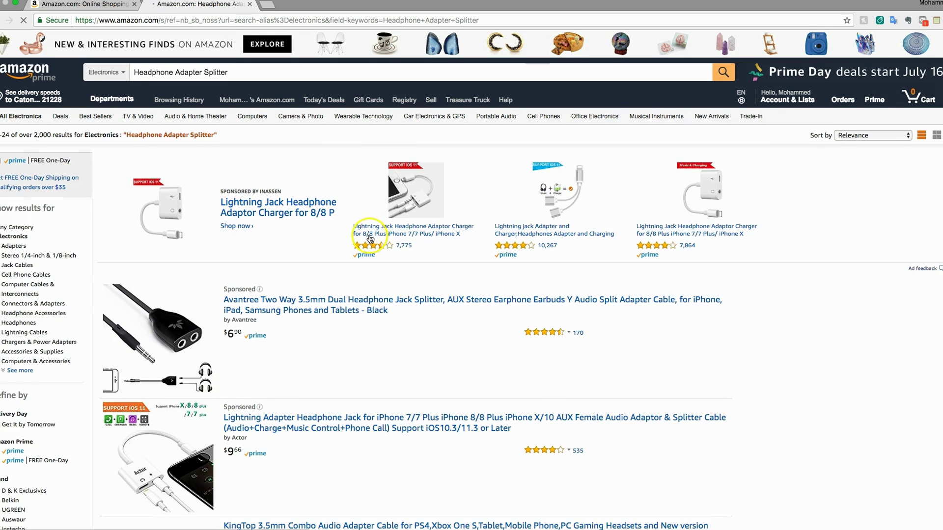
pyautogui.scroll(-2, 369, 238)
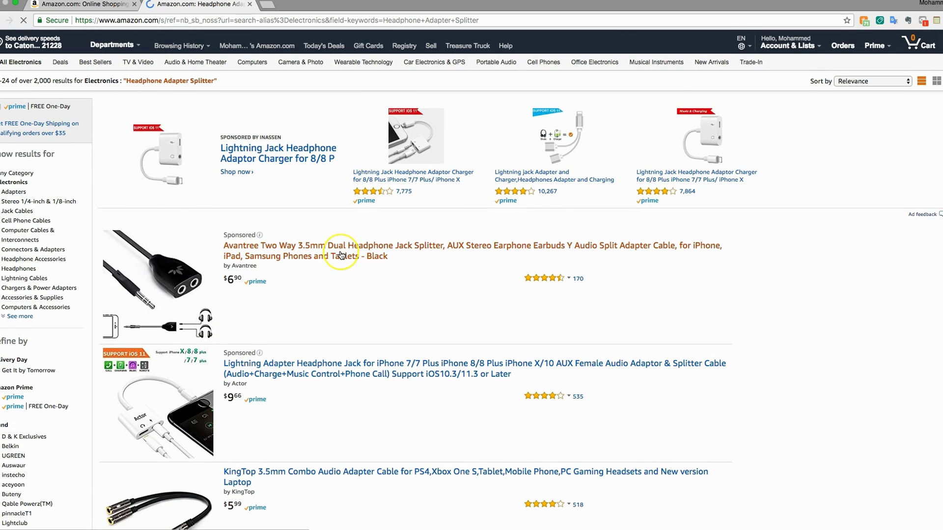
pyautogui.scroll(-3, 341, 255)
pyautogui.scroll(-4, 324, 226)
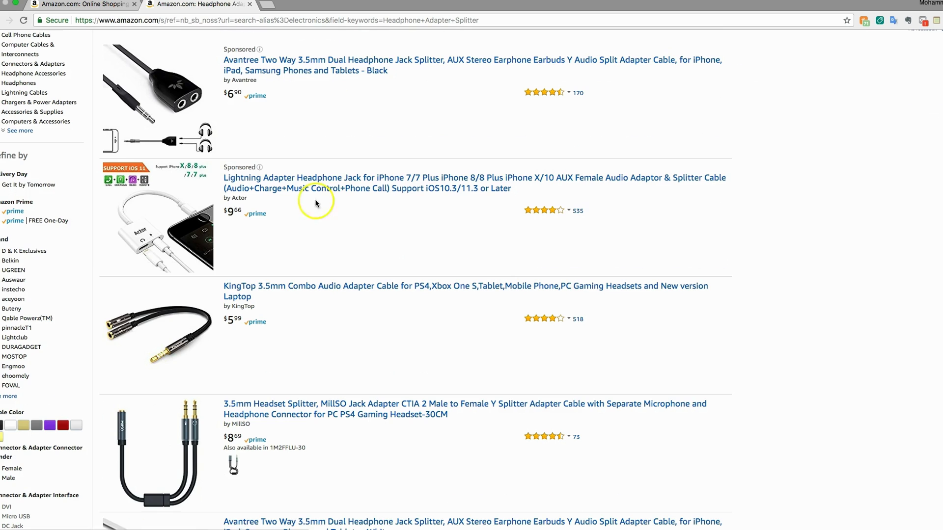
pyautogui.scroll(-5, 249, 211)
pyautogui.scroll(-3, 240, 230)
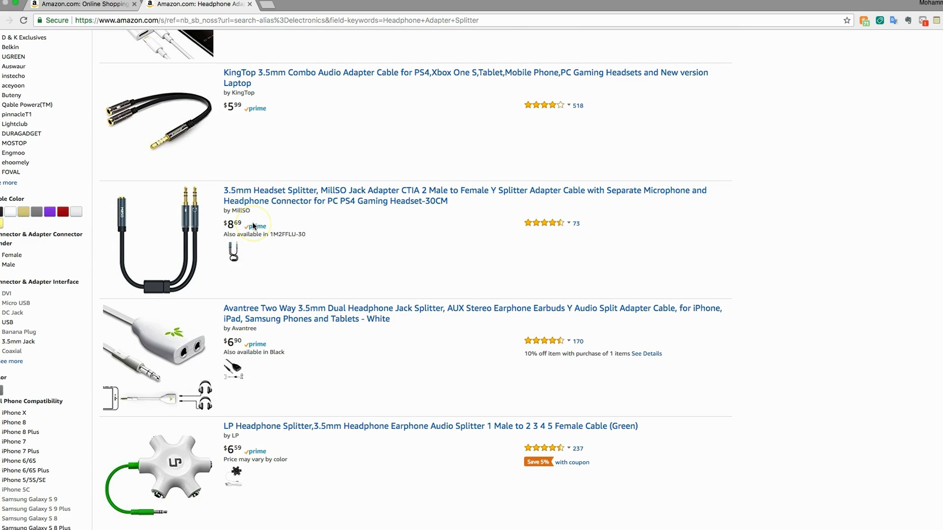
pyautogui.scroll(-2, 253, 226)
pyautogui.scroll(-5, 270, 265)
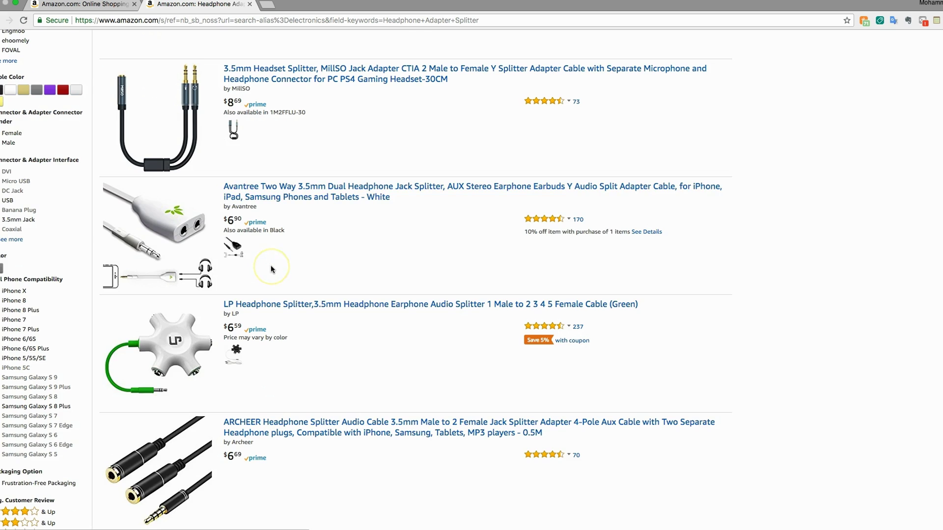
pyautogui.scroll(-18, 270, 265)
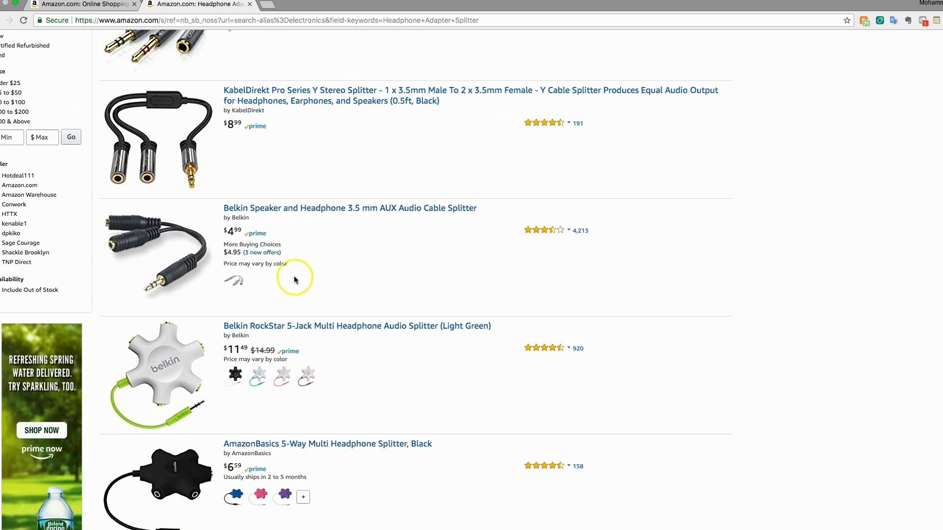
pyautogui.scroll(-20, 269, 244)
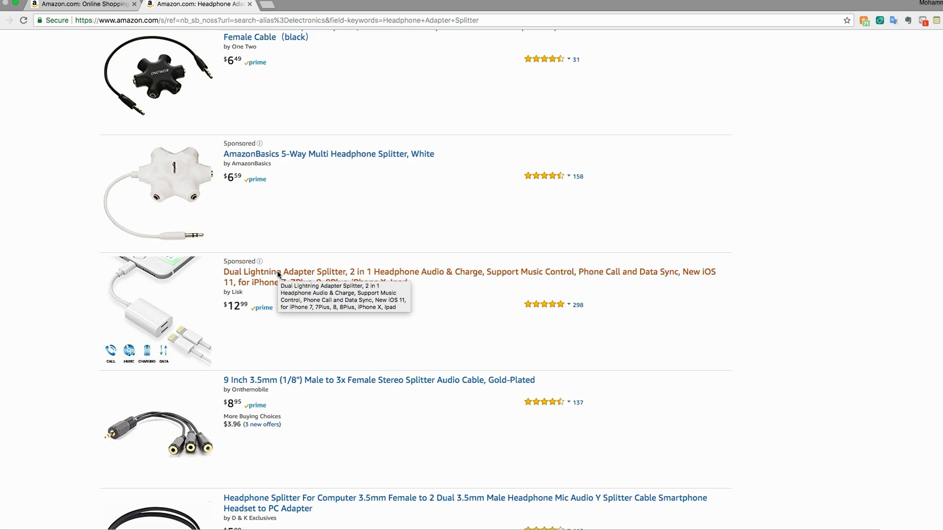
pyautogui.scroll(-17, 278, 271)
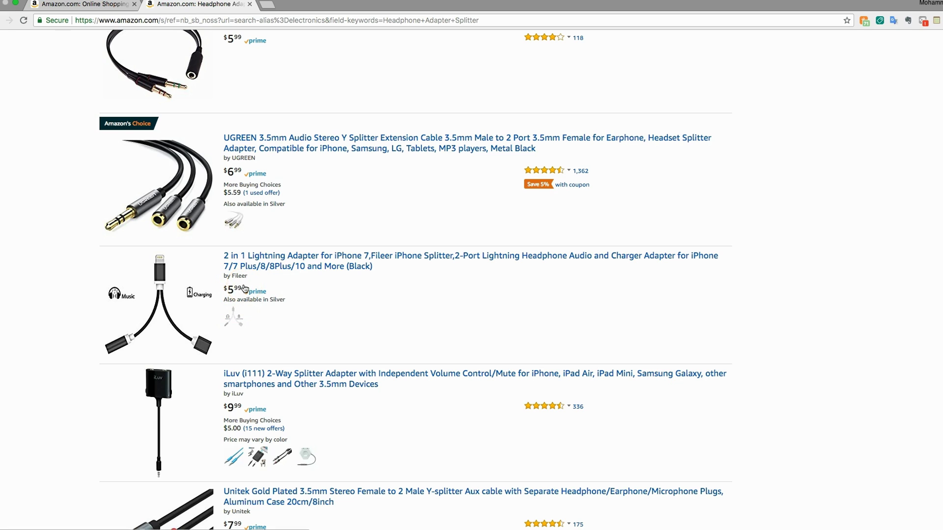
# Examine the remaining Headphone Adapter Splitter results and the sponsored listings, comparing prices, star ratings and review numbers of similar adapters
pyautogui.scroll(-3, 244, 289)
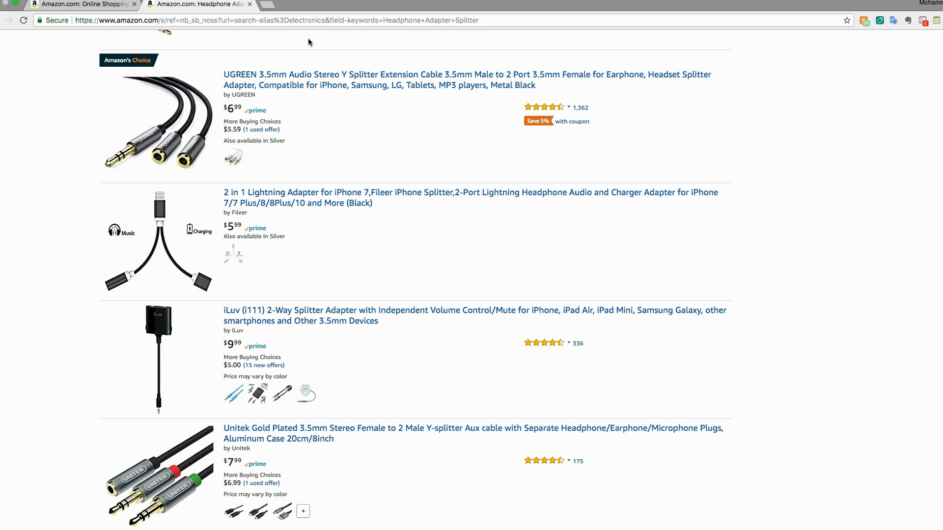
pyautogui.scroll(-6, 270, 95)
pyautogui.scroll(-3, 263, 118)
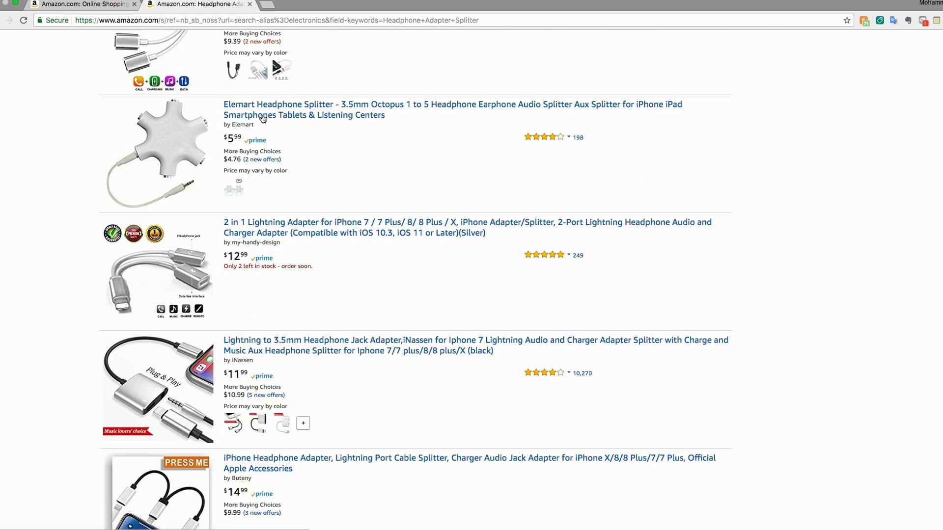
pyautogui.scroll(-1, 263, 118)
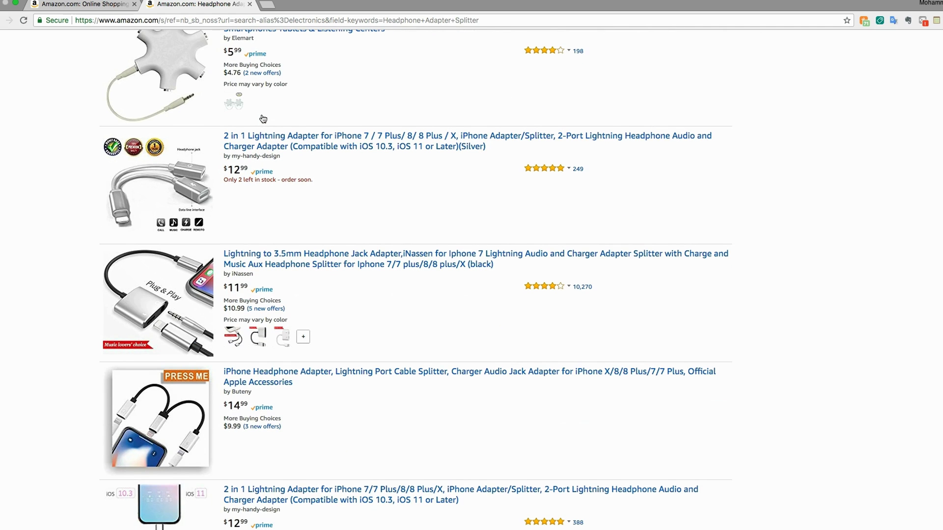
pyautogui.scroll(20, 263, 118)
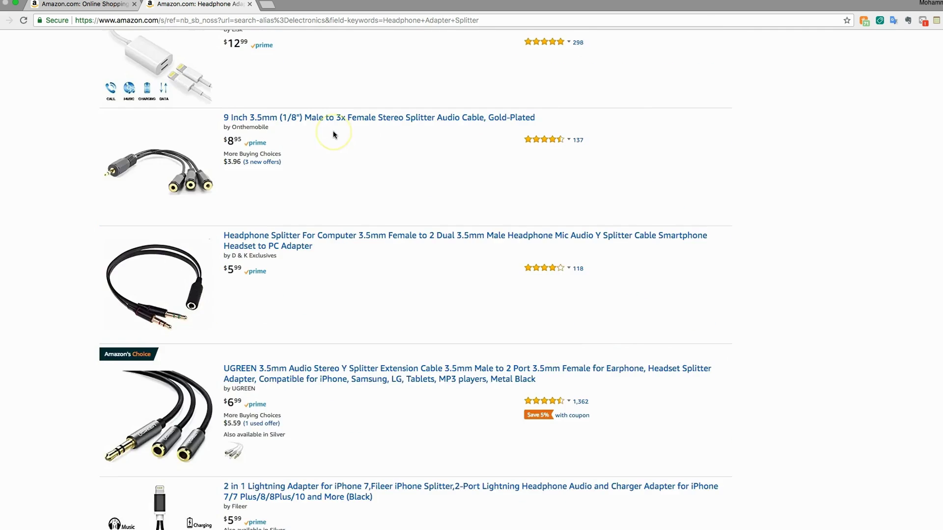
pyautogui.scroll(20, 334, 135)
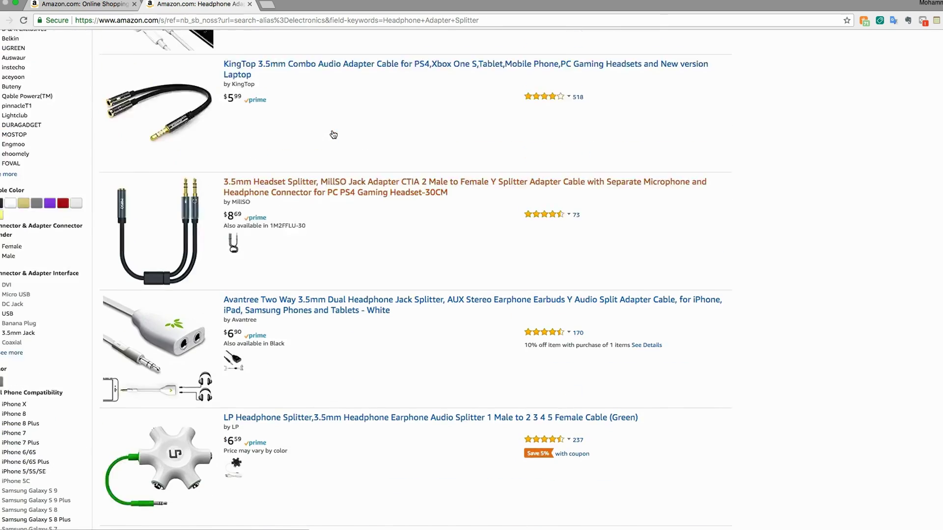
pyautogui.scroll(5, 334, 134)
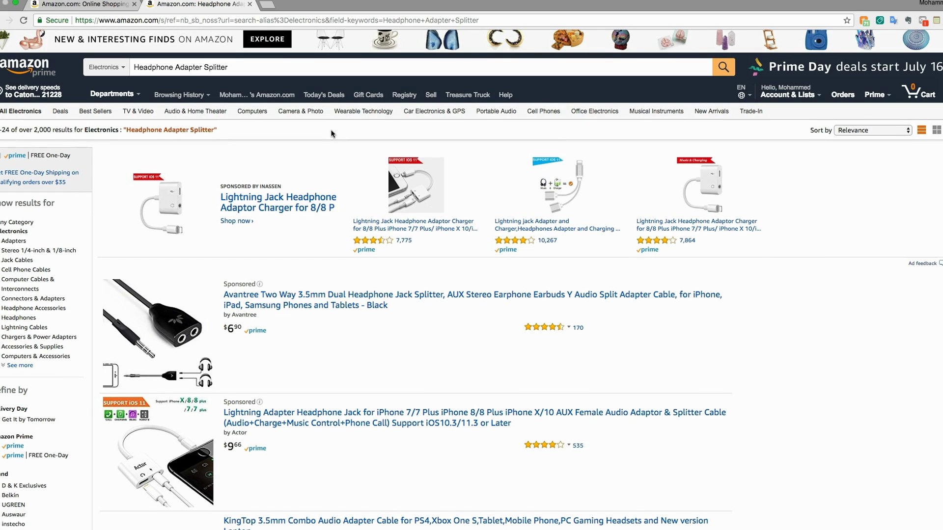
pyautogui.scroll(-5, 331, 132)
pyautogui.scroll(5, 331, 132)
pyautogui.scroll(-3, 331, 132)
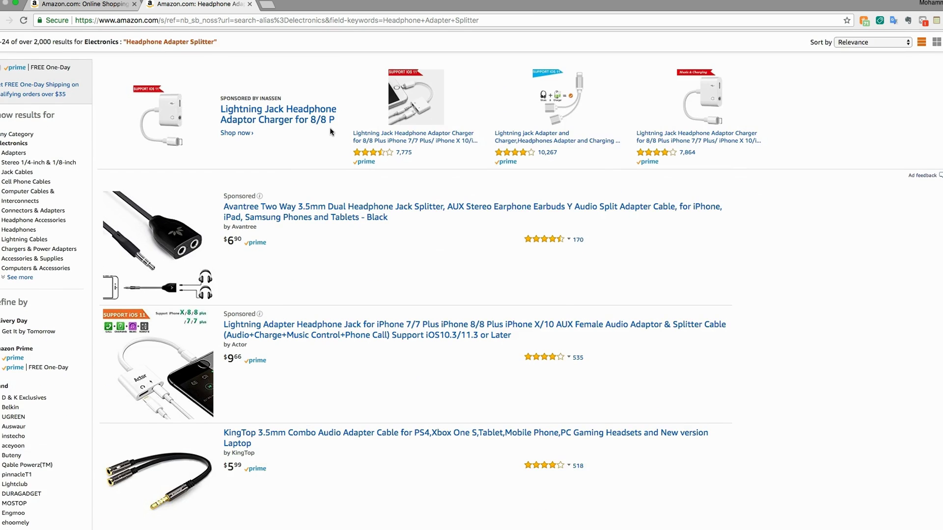
pyautogui.scroll(-4, 331, 131)
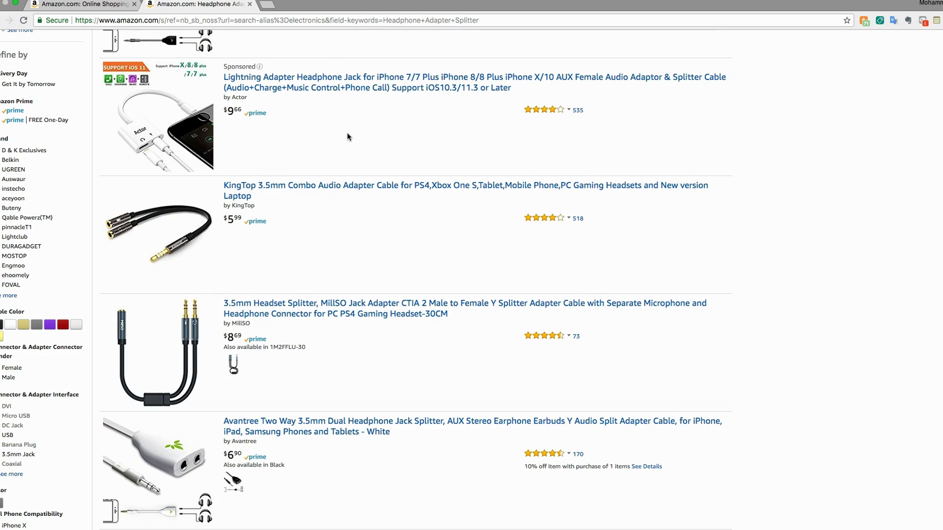
pyautogui.click(334, 131)
pyautogui.click(940, 21)
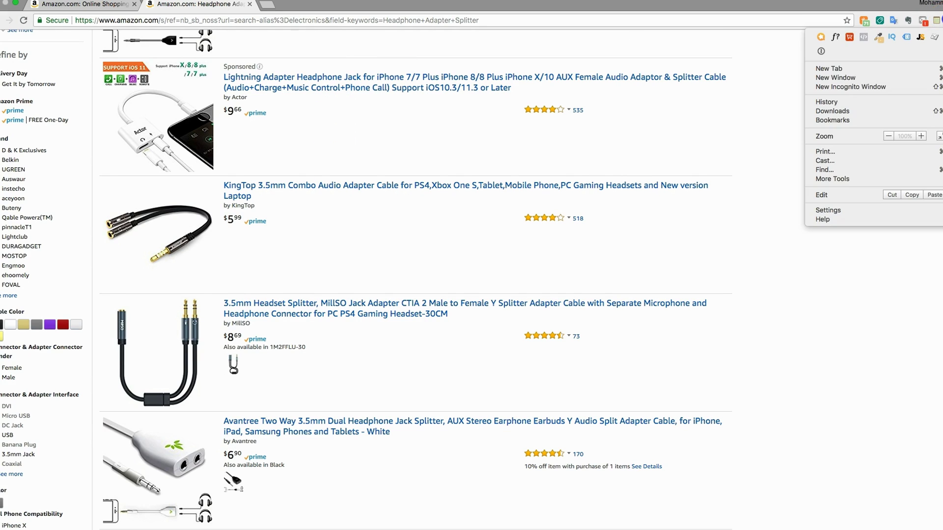
pyautogui.click(934, 20)
pyautogui.click(935, 20)
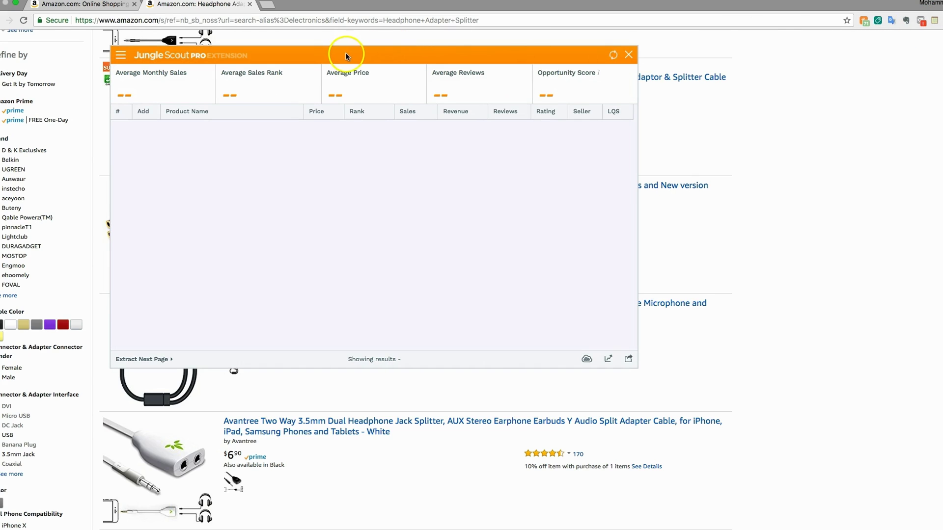
pyautogui.moveTo(347, 53); pyautogui.dragTo(407, 47)
pyautogui.click(673, 50)
pyautogui.click(899, 51)
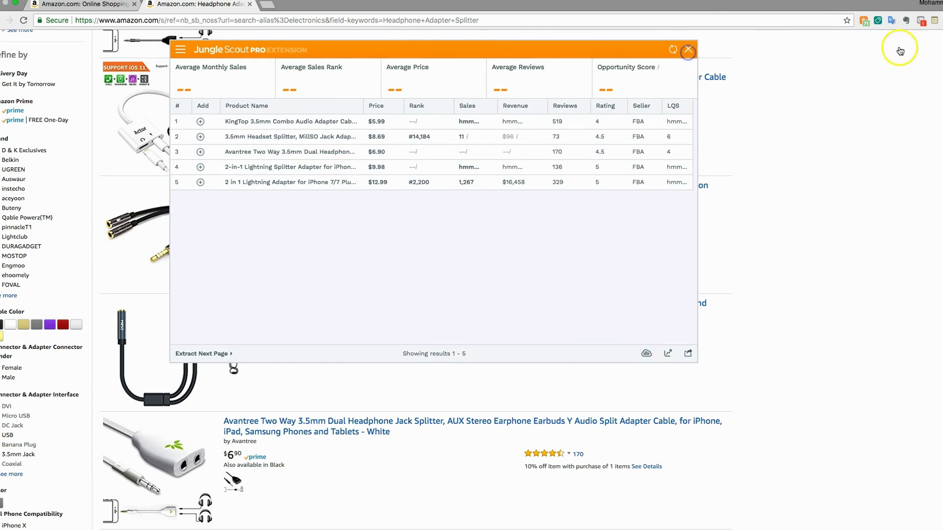
pyautogui.click(940, 20)
pyautogui.click(935, 37)
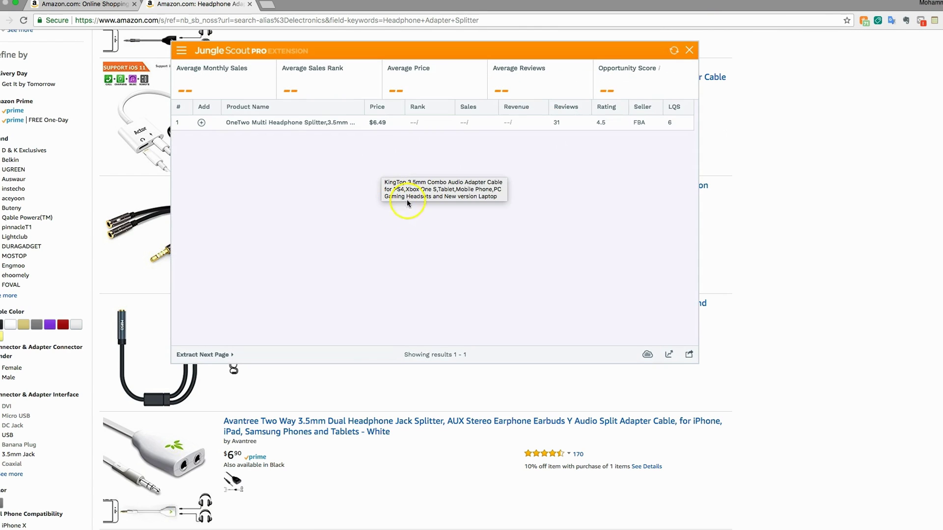
pyautogui.click(689, 51)
# Run the Jungle Scout extension on the Headphone Adapter Splitter results and move its window aside so the product listings stay readable
pyautogui.click(935, 20)
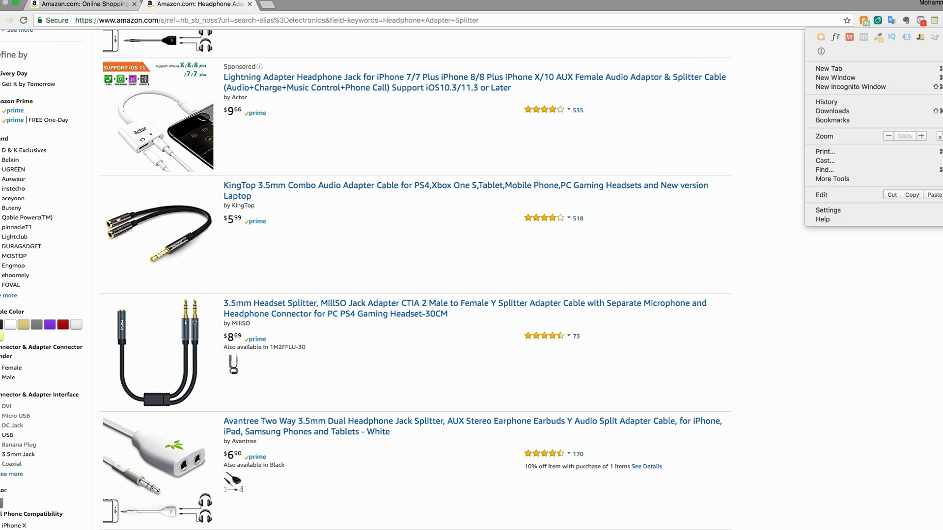
pyautogui.click(922, 36)
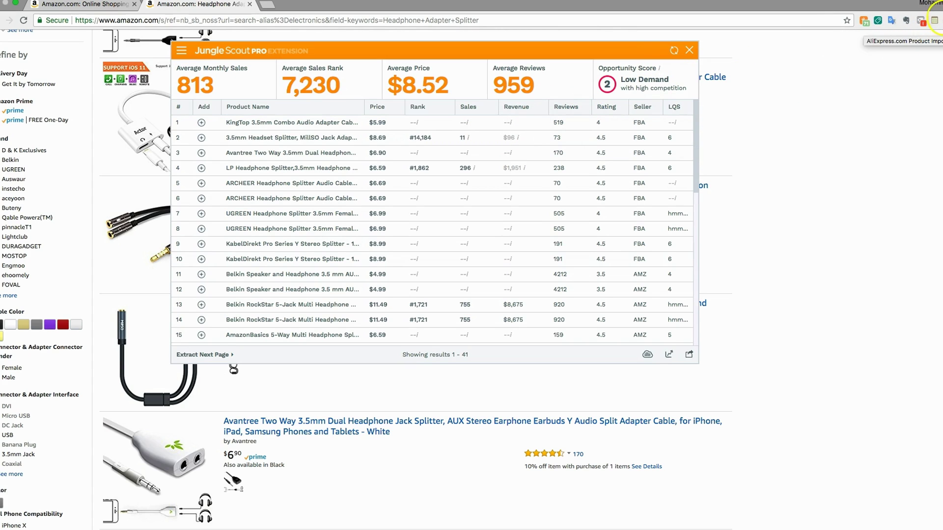
pyautogui.click(935, 21)
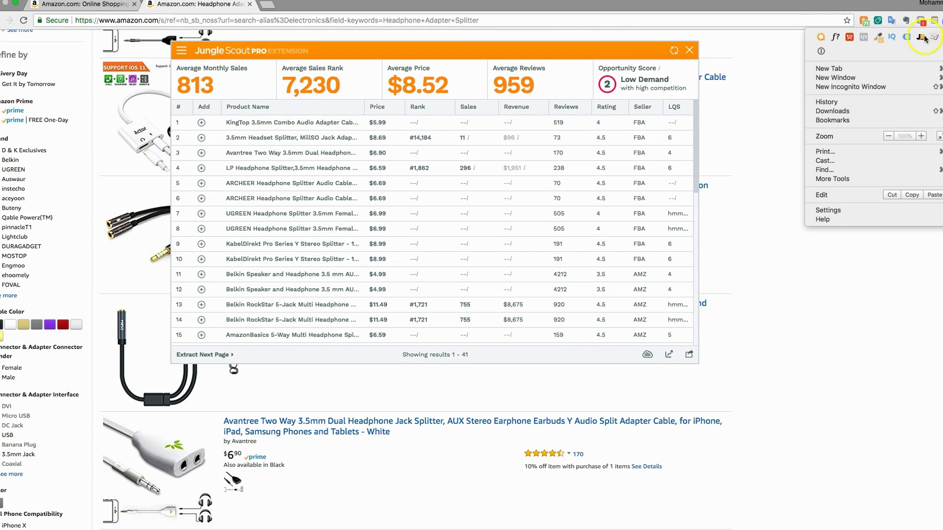
pyautogui.click(491, 50)
pyautogui.moveTo(509, 53); pyautogui.dragTo(716, 122)
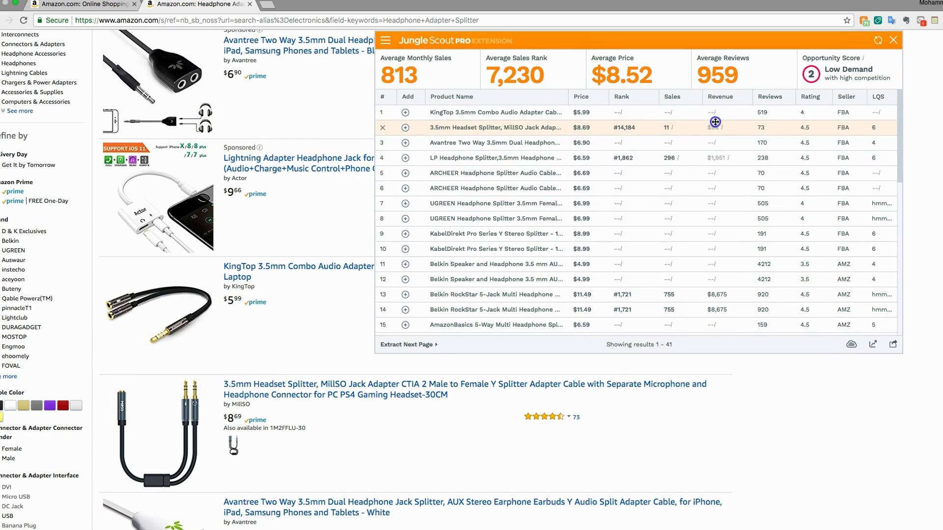
pyautogui.click(443, 129)
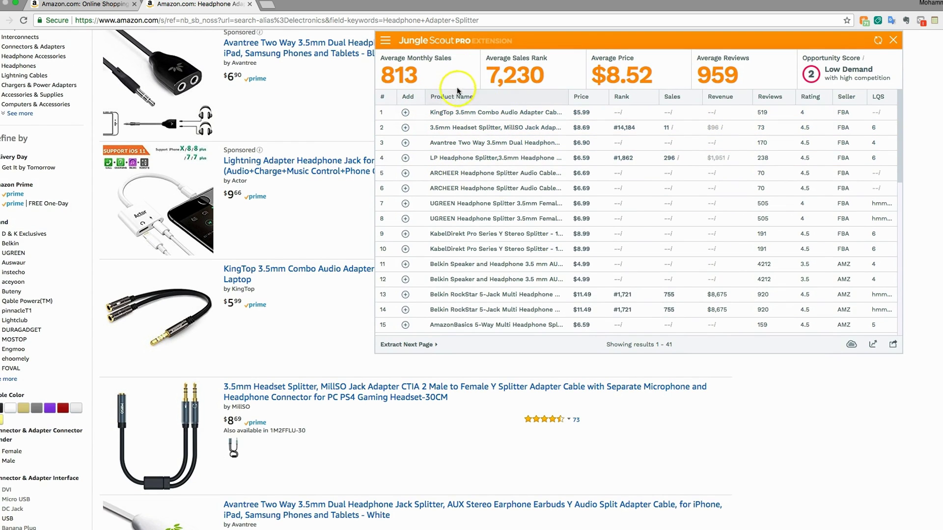
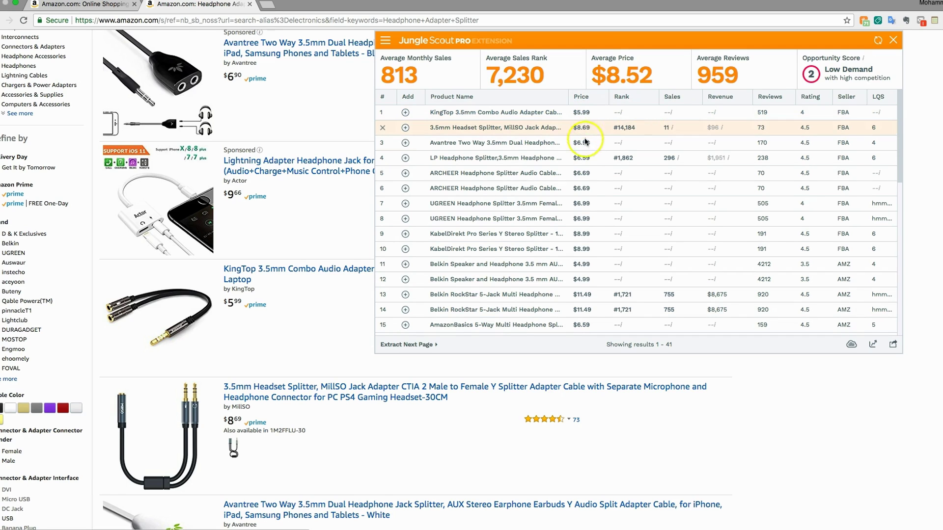
# Compare the competing splitters' prices in the Jungle Scout results table, and close the extension window
pyautogui.moveTo(589, 207); pyautogui.dragTo(589, 229)
pyautogui.click(600, 235)
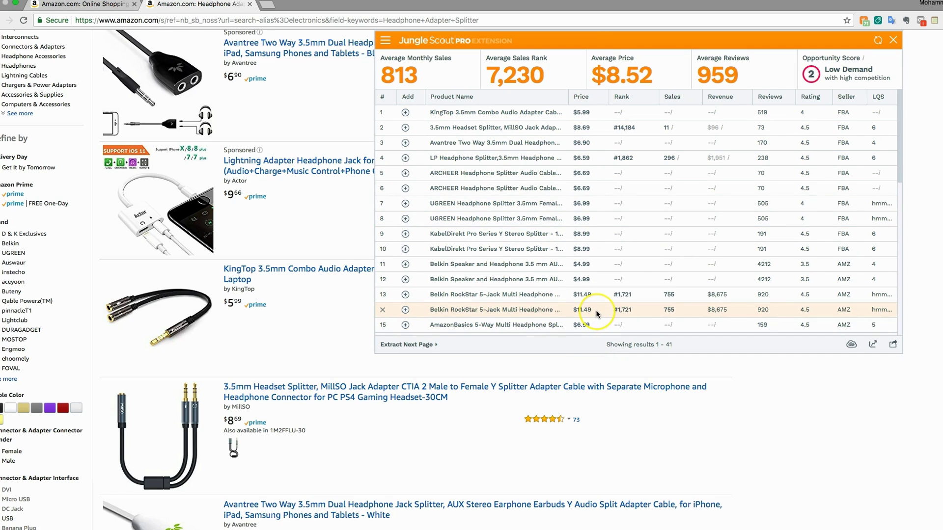
pyautogui.click(893, 42)
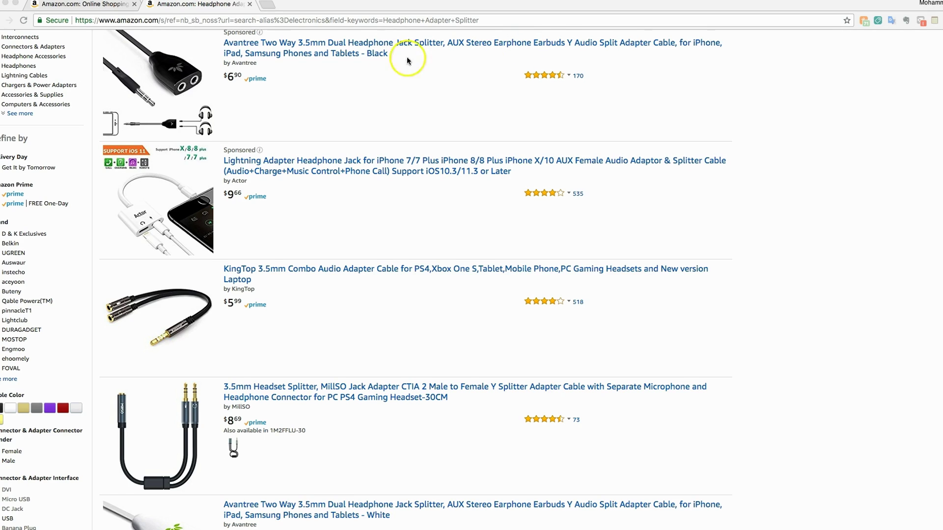
pyautogui.click(351, 22)
pyautogui.rightClick(351, 22)
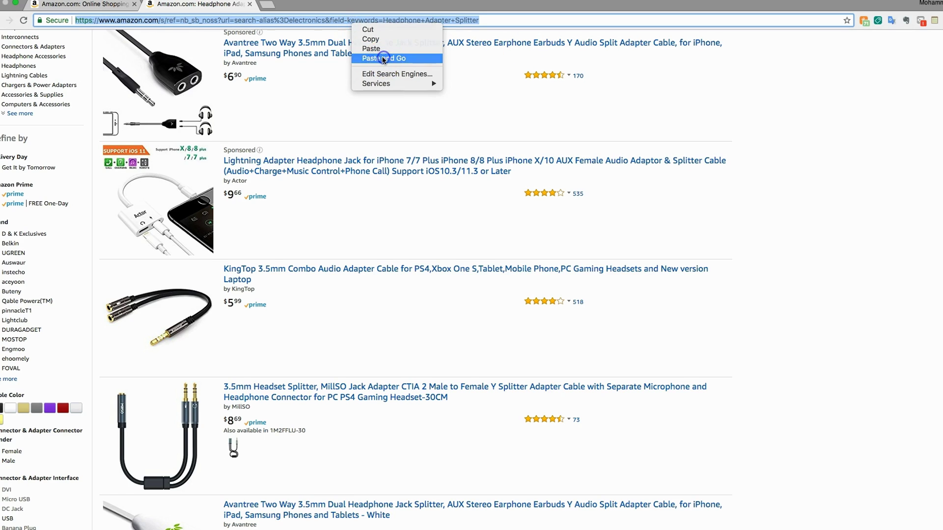
pyautogui.click(384, 59)
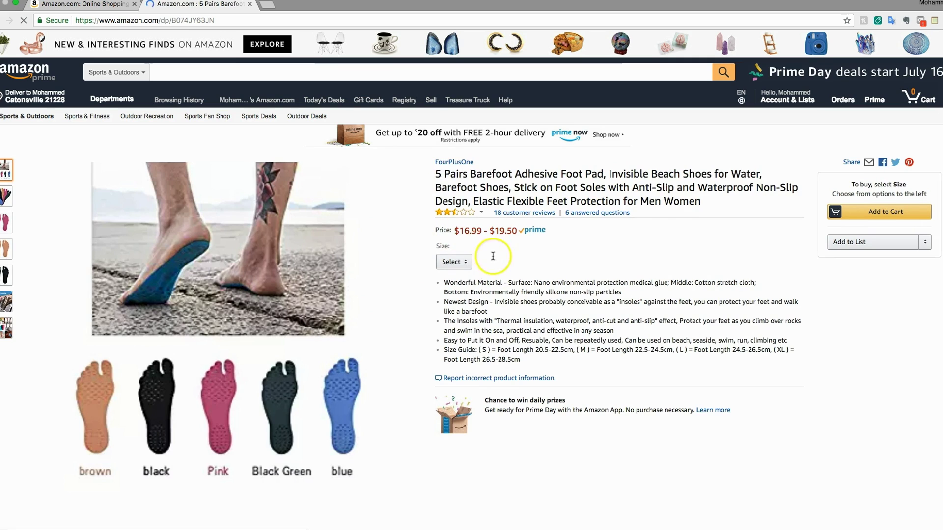
pyautogui.moveTo(475, 230); pyautogui.dragTo(518, 232)
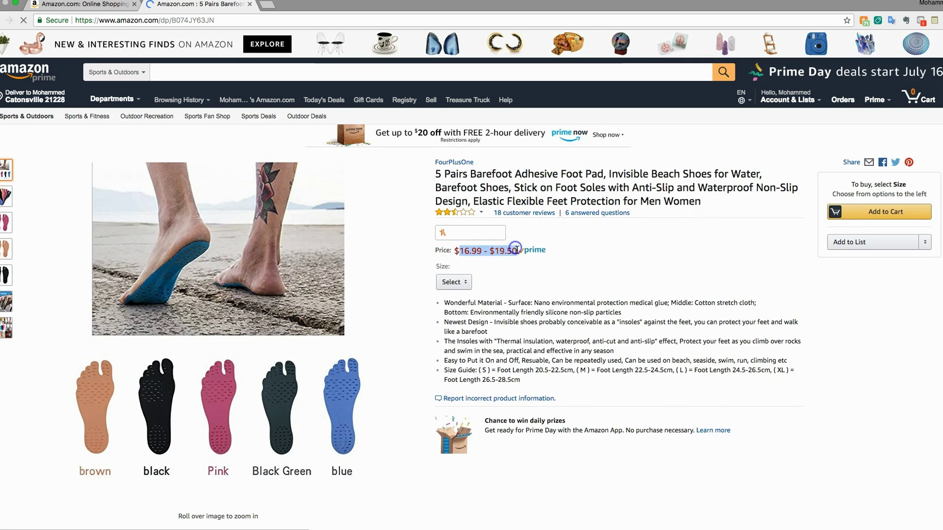
pyautogui.click(459, 281)
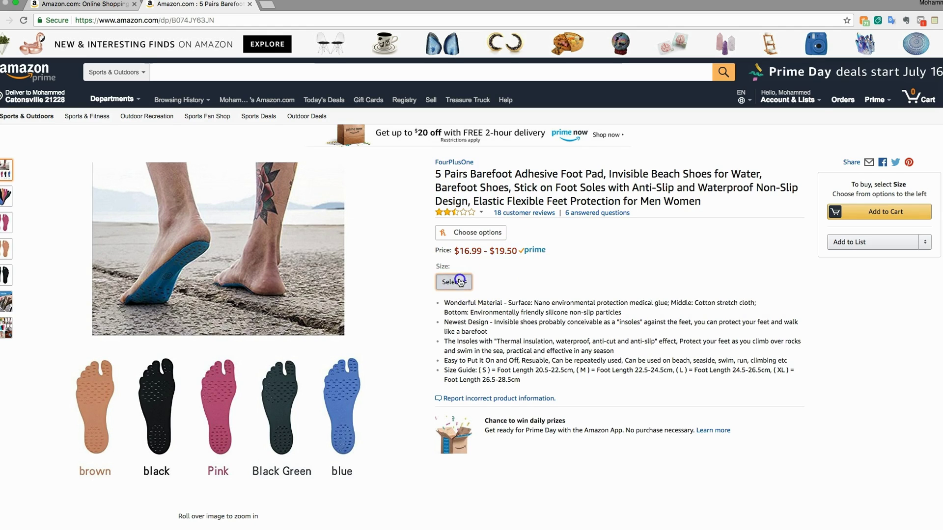
pyautogui.click(532, 270)
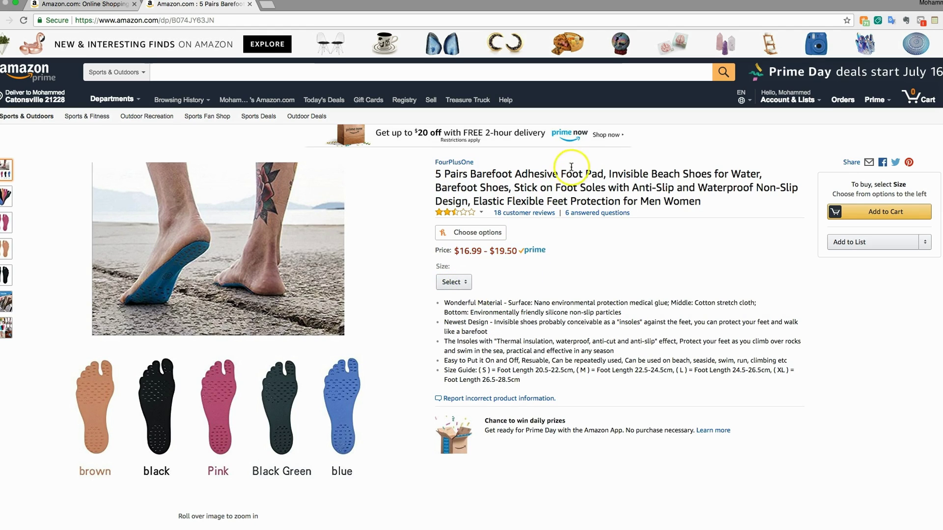
# Copy "Foot Pad" from the listing's title and search Amazon's Sports & Outdoors department for it
pyautogui.moveTo(559, 175); pyautogui.dragTo(600, 174)
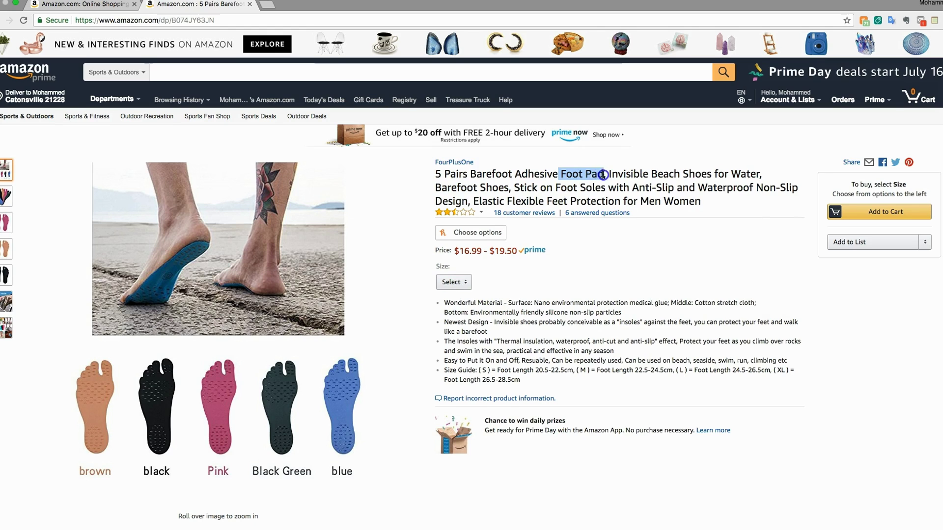
pyautogui.rightClick(603, 175)
pyautogui.click(613, 194)
pyautogui.click(379, 72)
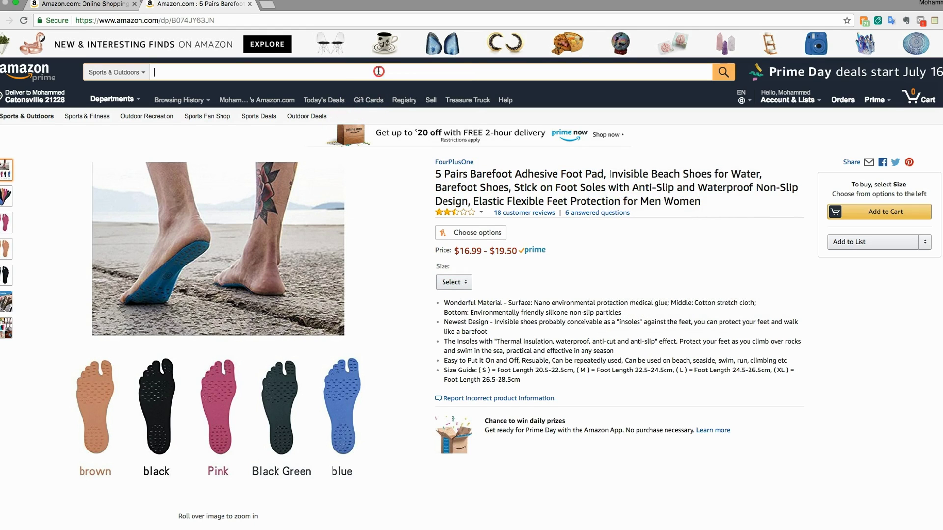
pyautogui.rightClick(379, 71)
pyautogui.click(409, 133)
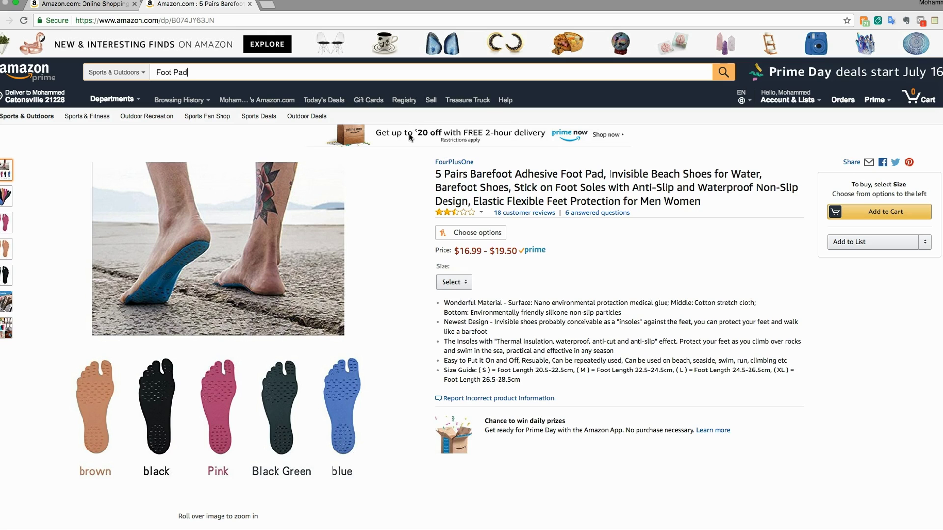
pyautogui.press('Return')
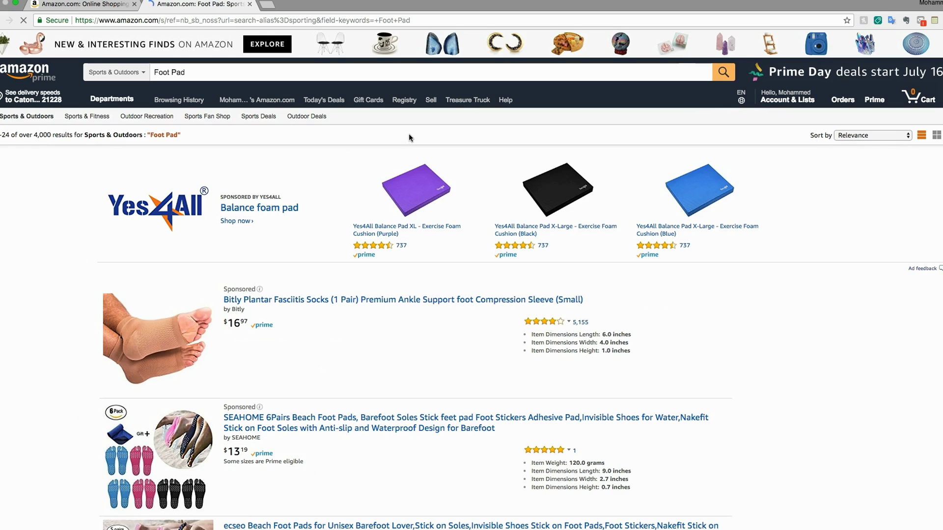
# Browse the first Foot Pad search results and run the Jungle Scout extension on them
pyautogui.scroll(-5, 369, 329)
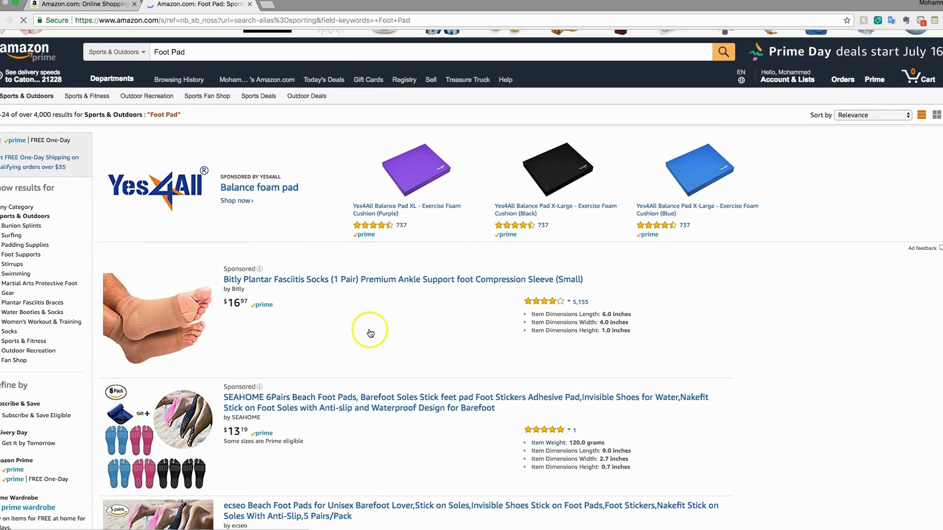
pyautogui.scroll(-4, 370, 329)
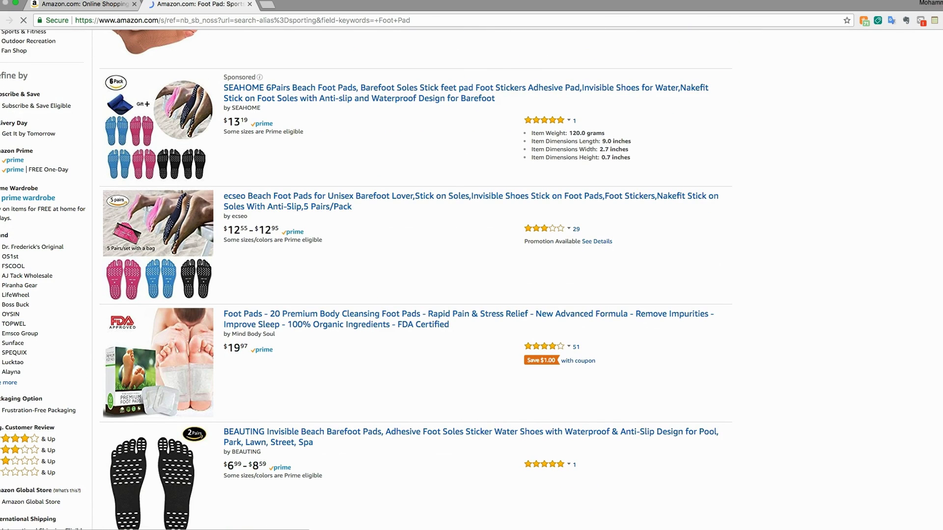
pyautogui.click(935, 21)
pyautogui.click(921, 37)
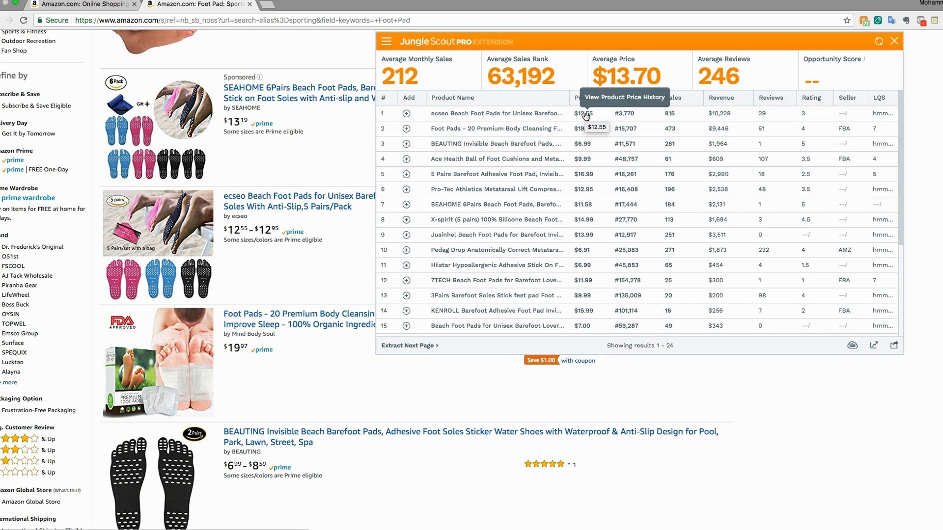
# Compare the prices of the competing foot pads in the Jungle Scout results table
pyautogui.click(588, 146)
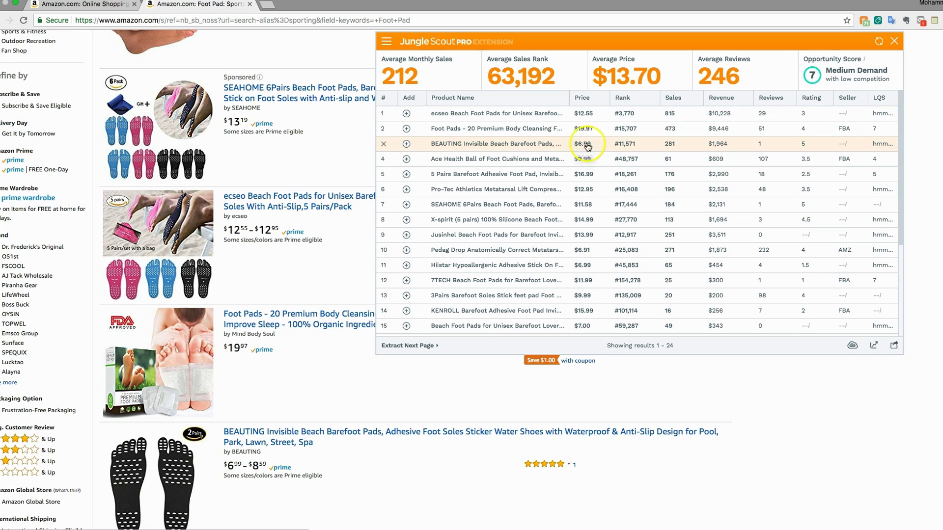
pyautogui.moveTo(542, 148)
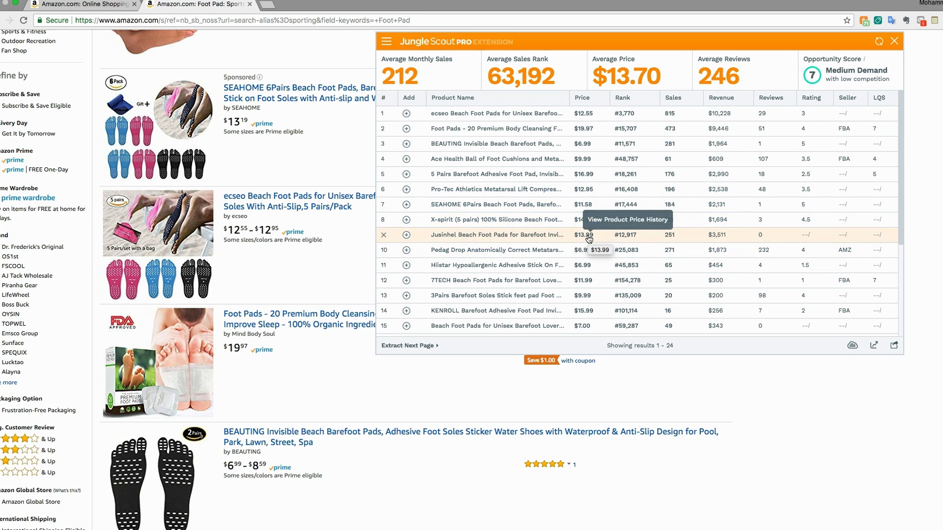
pyautogui.click(594, 314)
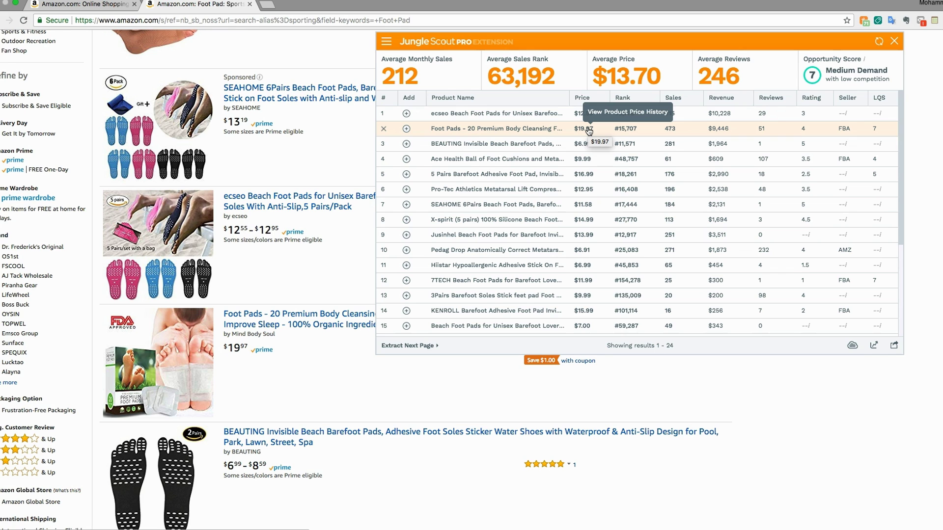
pyautogui.scroll(-3, 602, 157)
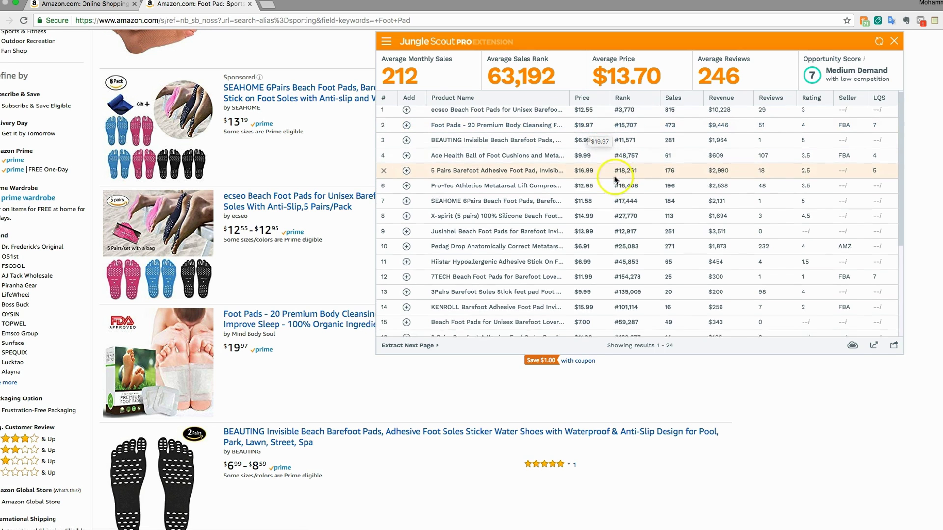
pyautogui.scroll(3, 609, 173)
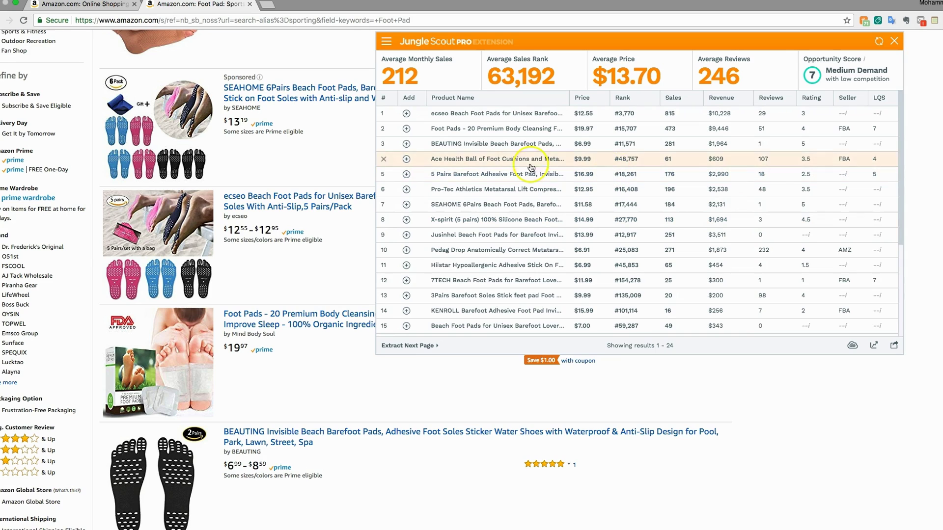
pyautogui.click(893, 43)
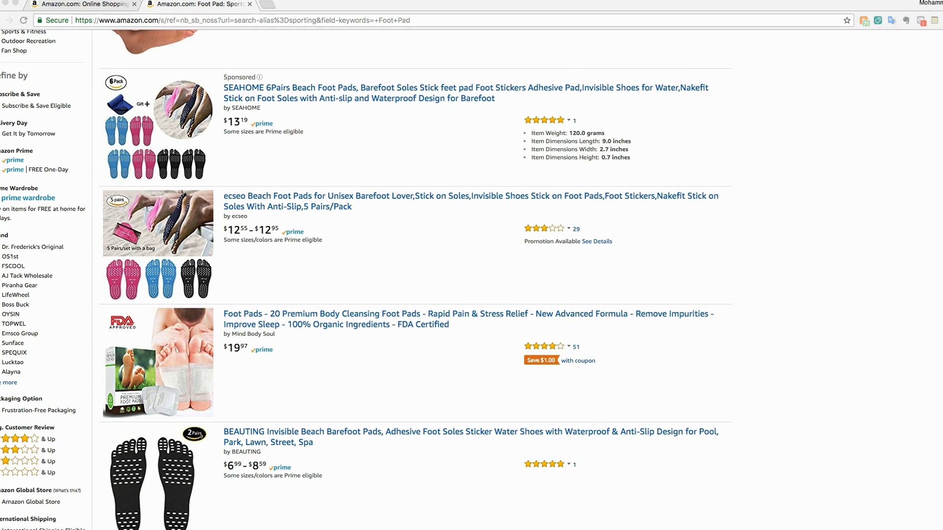
pyautogui.click(199, 22)
pyautogui.rightClick(198, 24)
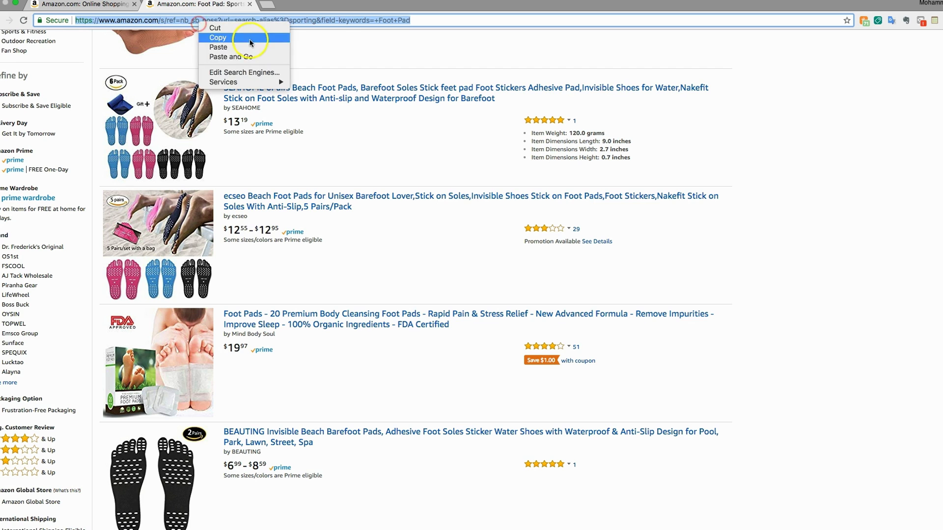
pyautogui.click(247, 57)
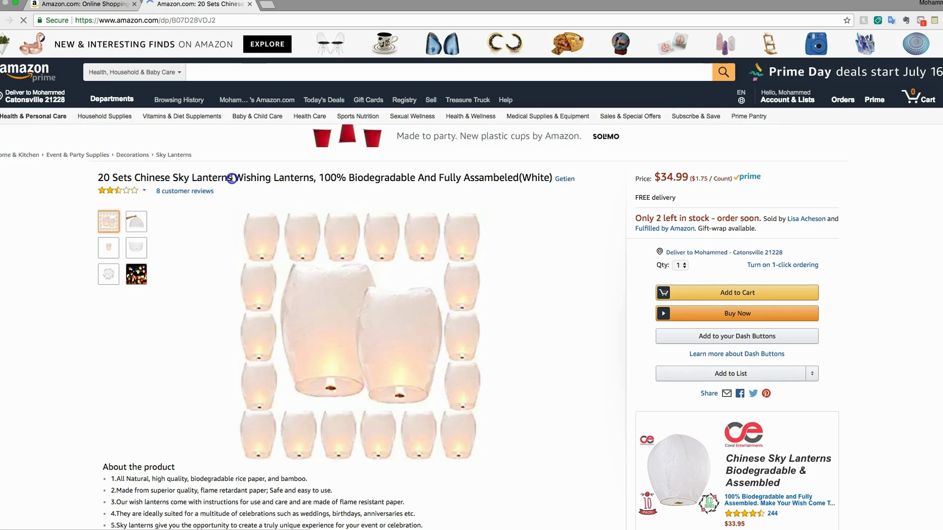
# Copy "Sky Lanterns" from the listing's title and search all Amazon departments for it
pyautogui.moveTo(232, 178); pyautogui.dragTo(174, 176)
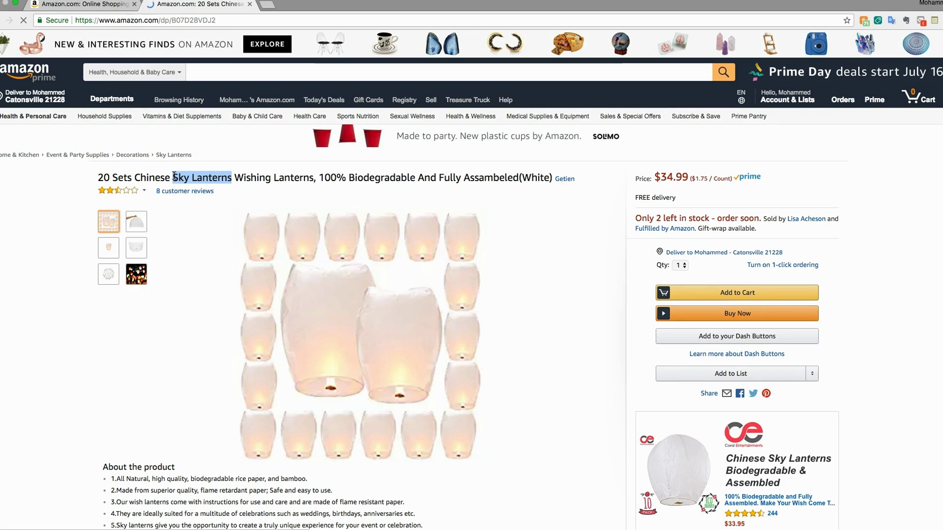
pyautogui.rightClick(174, 177)
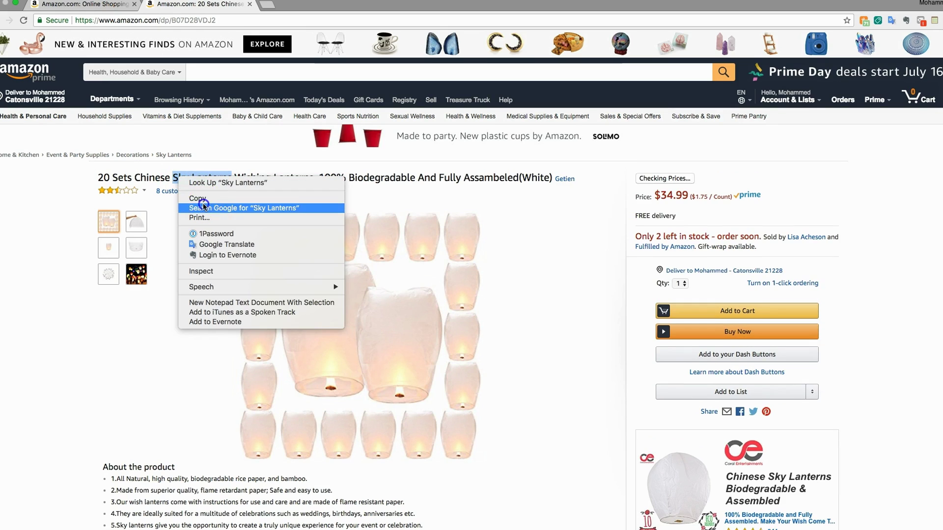
pyautogui.click(204, 198)
pyautogui.click(170, 74)
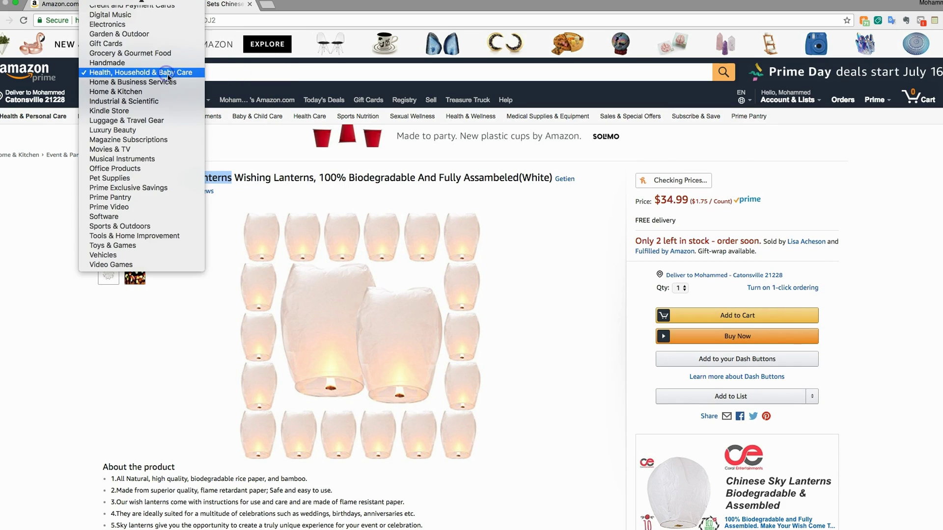
pyautogui.scroll(10, 152, 30)
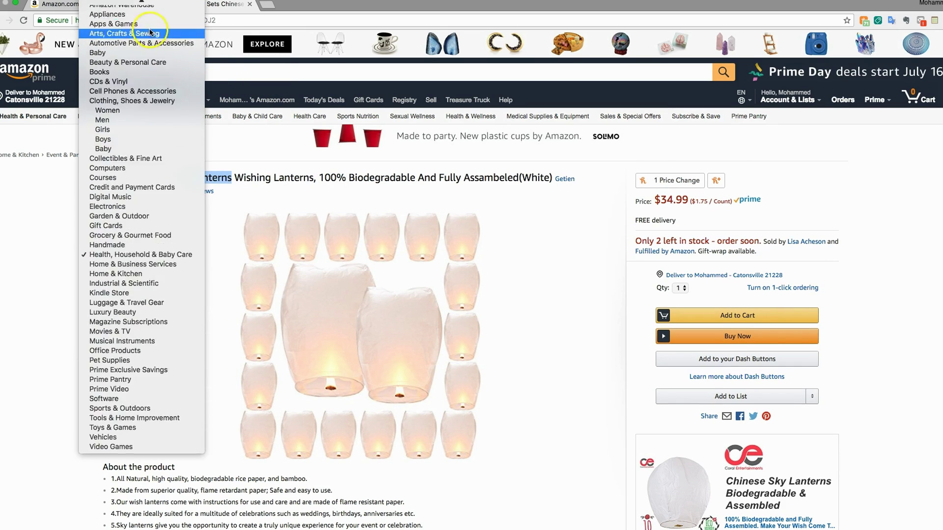
pyautogui.click(167, 3)
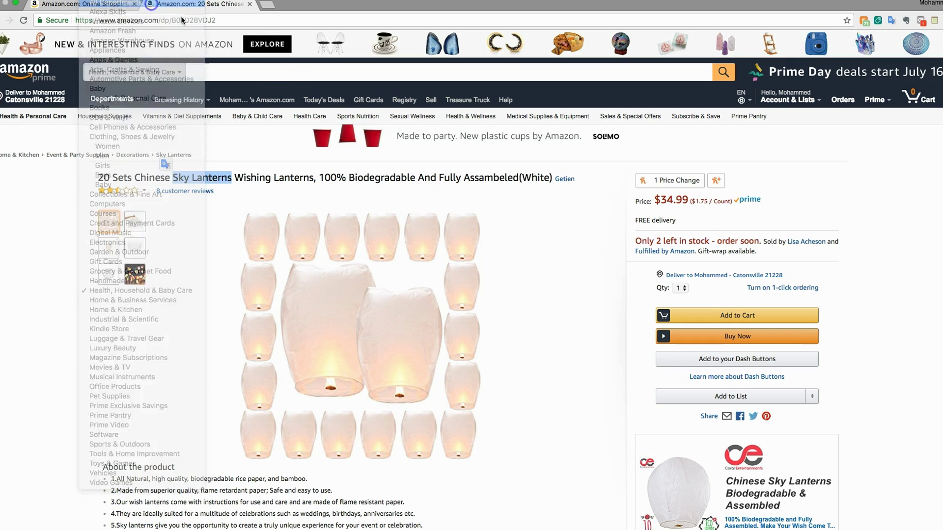
pyautogui.rightClick(245, 73)
pyautogui.click(271, 136)
pyautogui.click(716, 70)
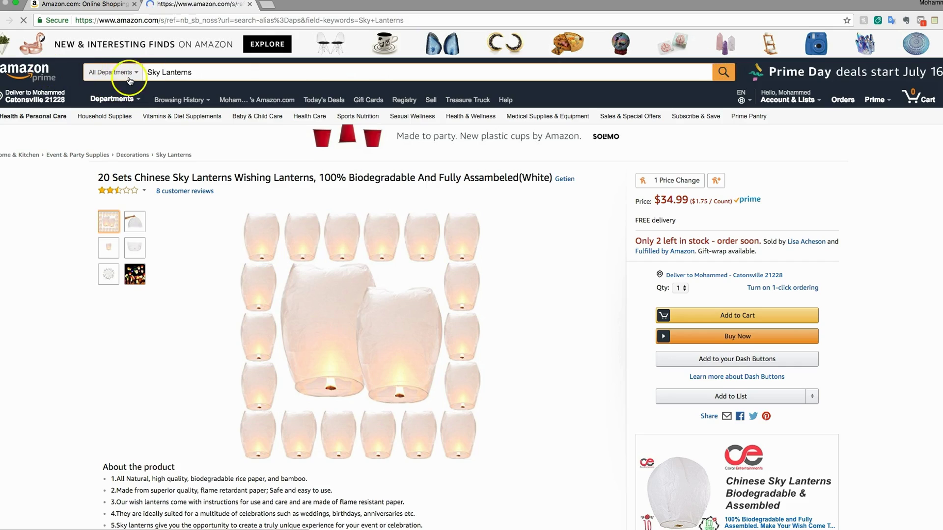
# Run the Jungle Scout extension on the first page of Sky Lanterns search results
pyautogui.scroll(-5, 286, 150)
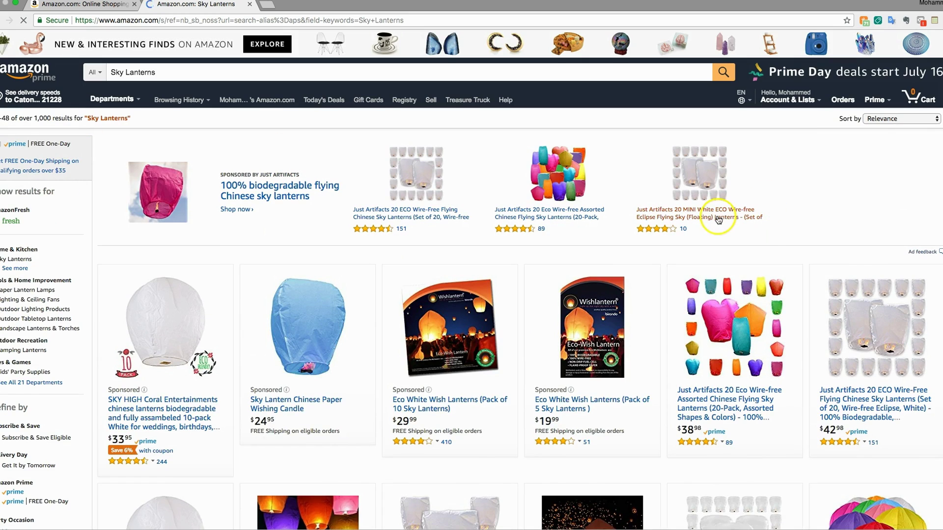
pyautogui.scroll(-2, 726, 217)
pyautogui.click(936, 19)
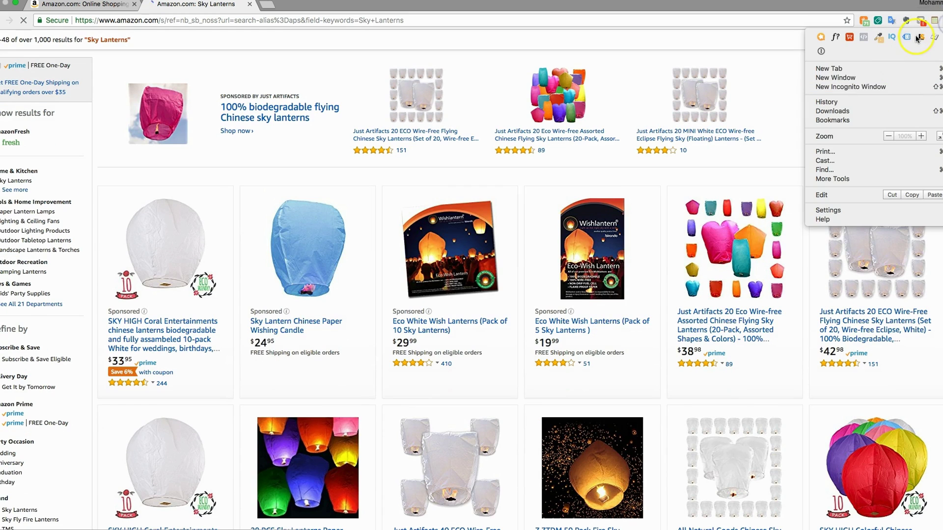
pyautogui.click(610, 114)
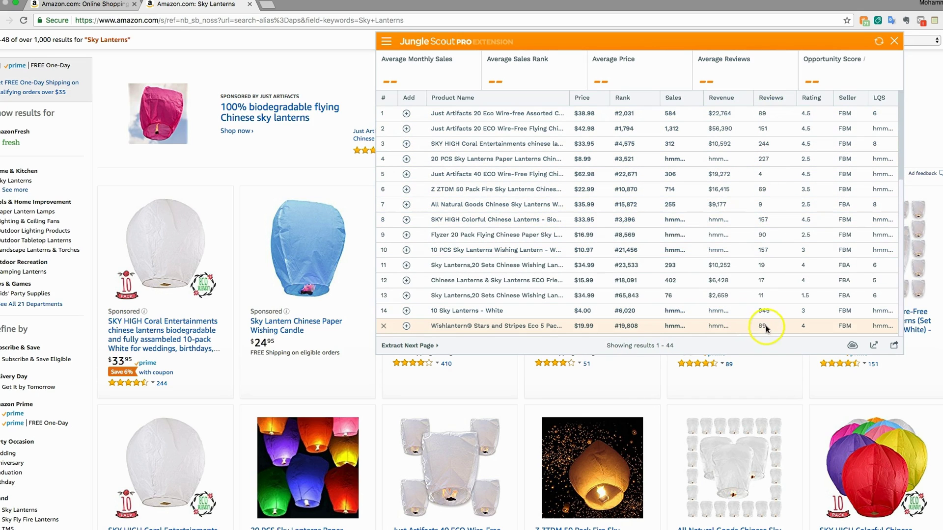
# Check the average price and average number of reviews for sky lanterns in the Jungle Scout summary
pyautogui.moveTo(762, 313); pyautogui.dragTo(757, 312)
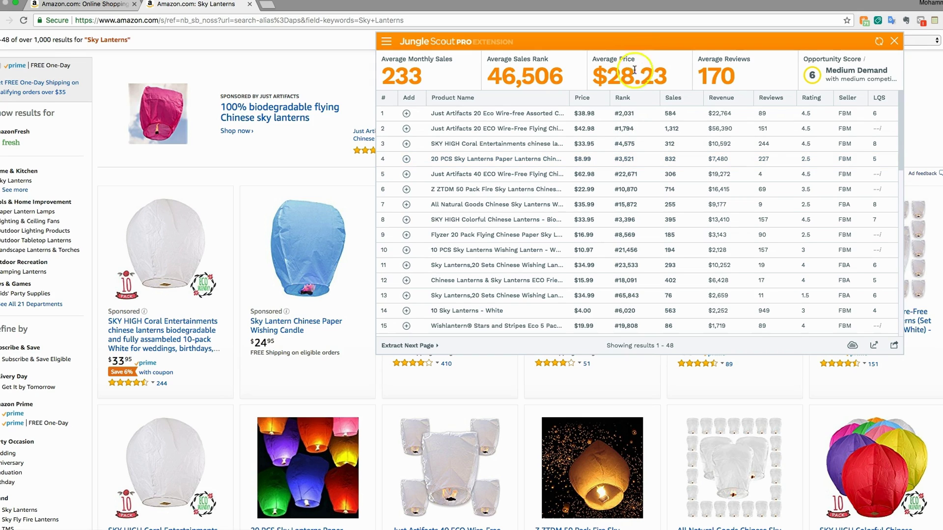
pyautogui.tripleClick(658, 73)
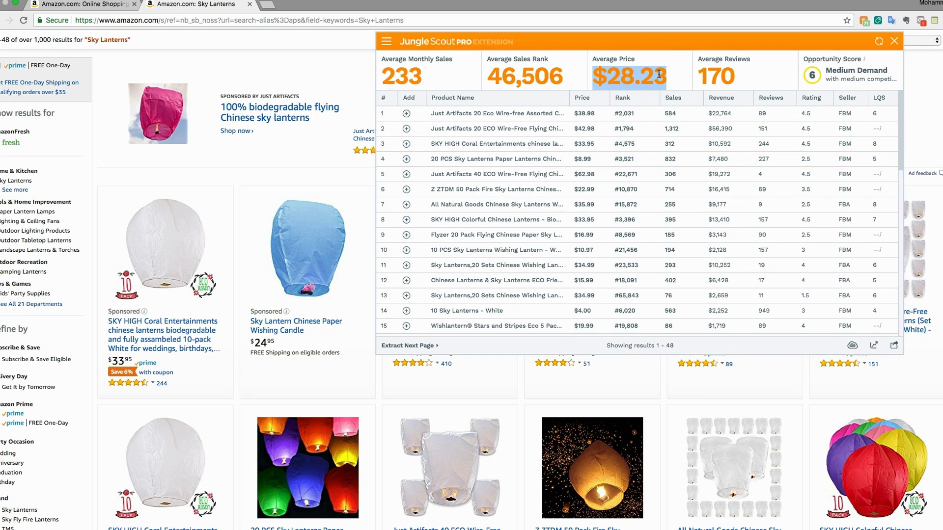
pyautogui.click(765, 332)
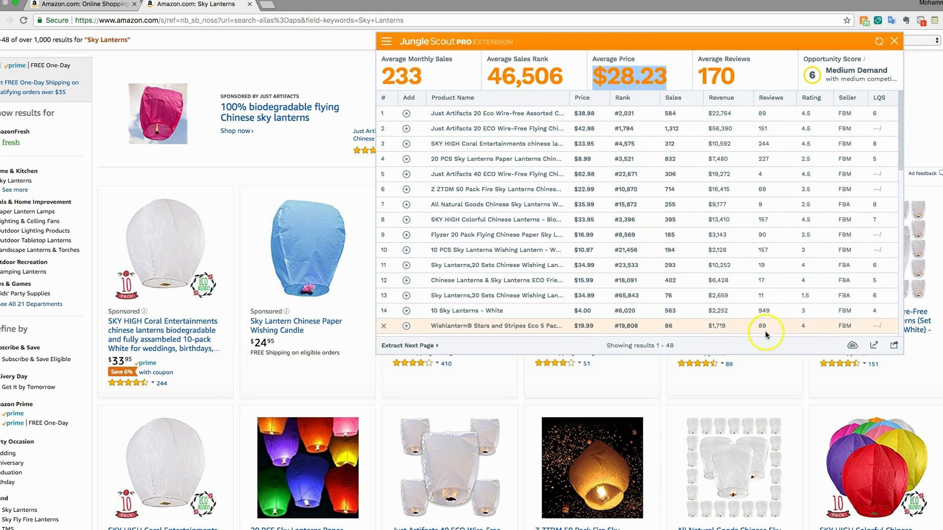
pyautogui.click(785, 114)
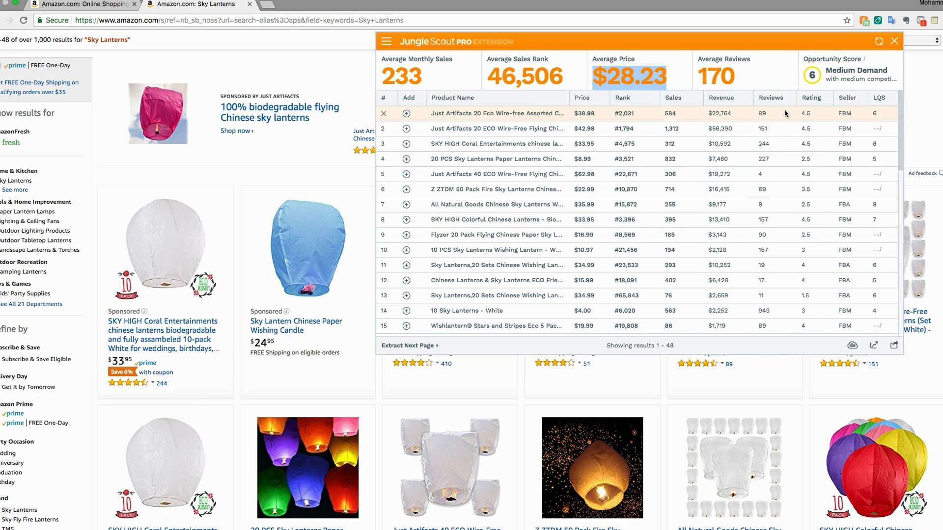
pyautogui.click(406, 315)
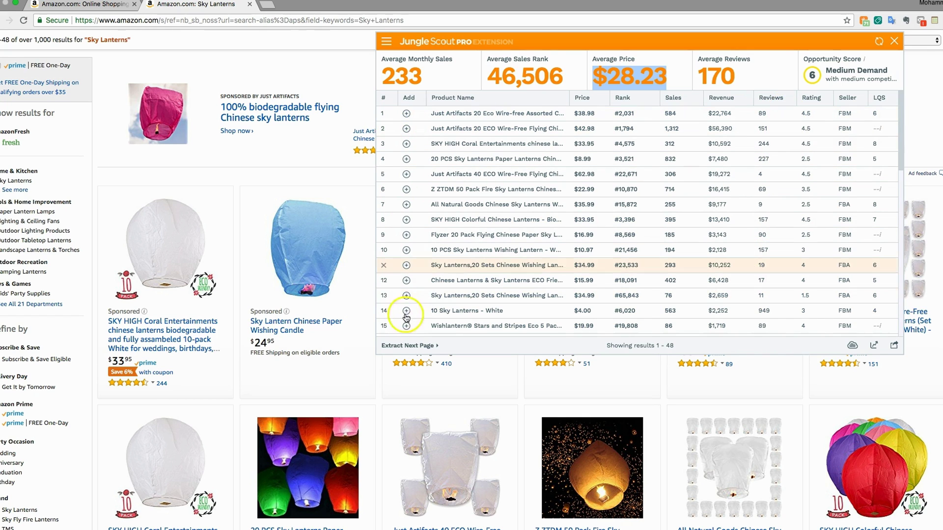
pyautogui.click(720, 84)
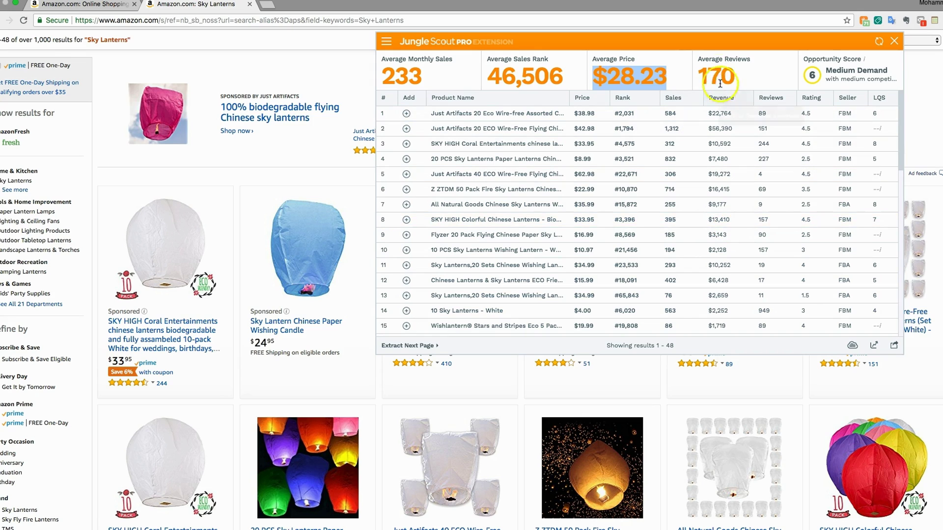
pyautogui.moveTo(699, 77); pyautogui.dragTo(735, 77)
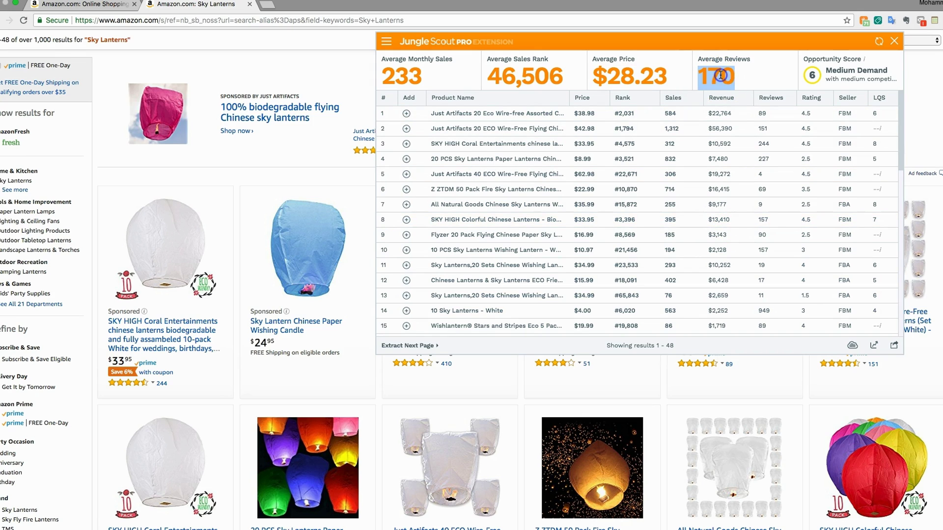
# Compare the review counts, revenue and ratings of the individual sky lantern listings in the Jungle Scout results table
pyautogui.moveTo(650, 114); pyautogui.dragTo(787, 109)
pyautogui.doubleClick(757, 128)
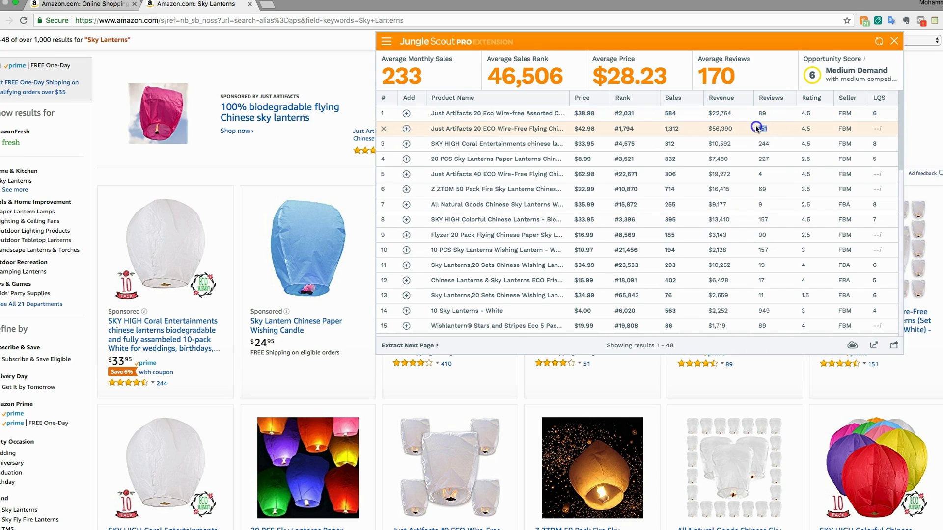
pyautogui.doubleClick(767, 177)
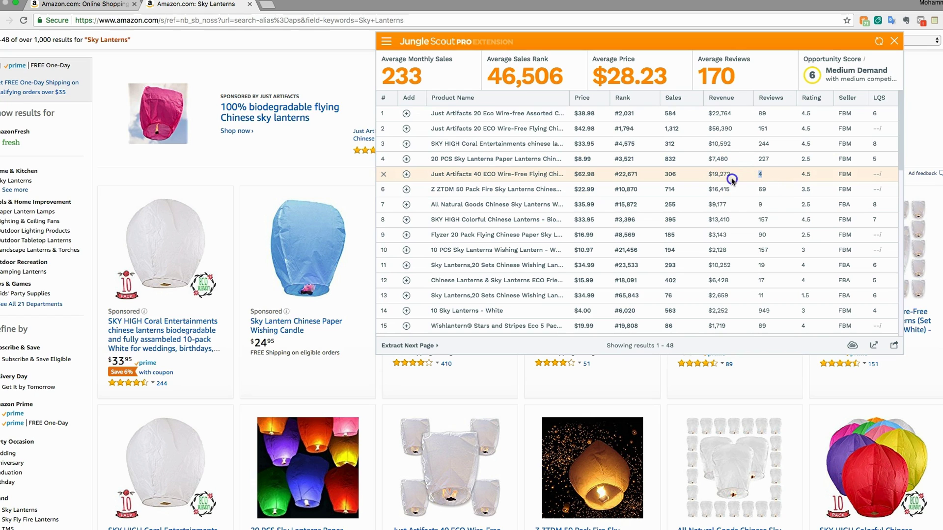
pyautogui.doubleClick(759, 189)
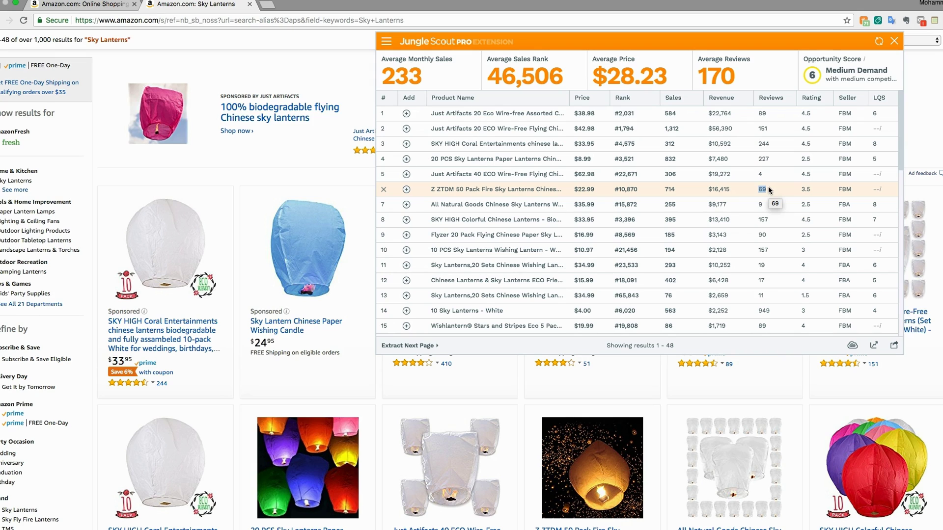
pyautogui.click(719, 171)
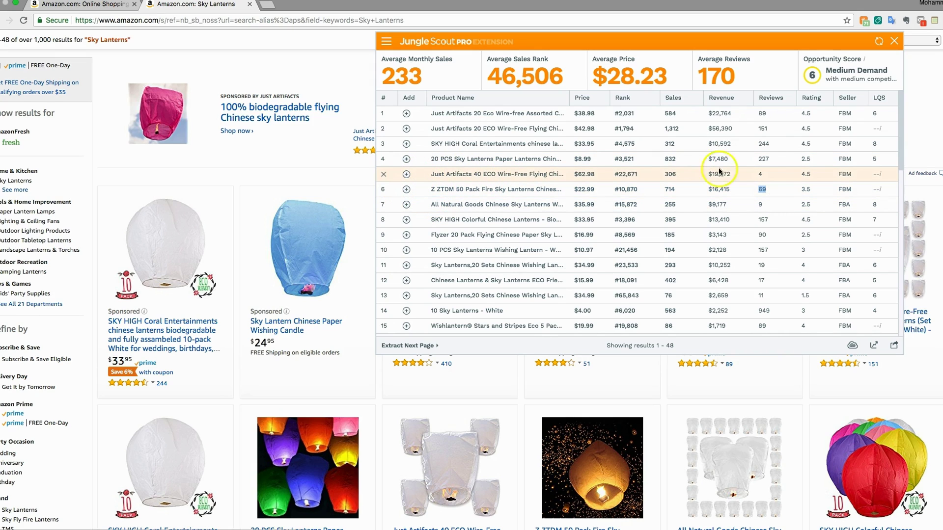
pyautogui.doubleClick(760, 174)
pyautogui.moveTo(772, 195); pyautogui.dragTo(754, 206)
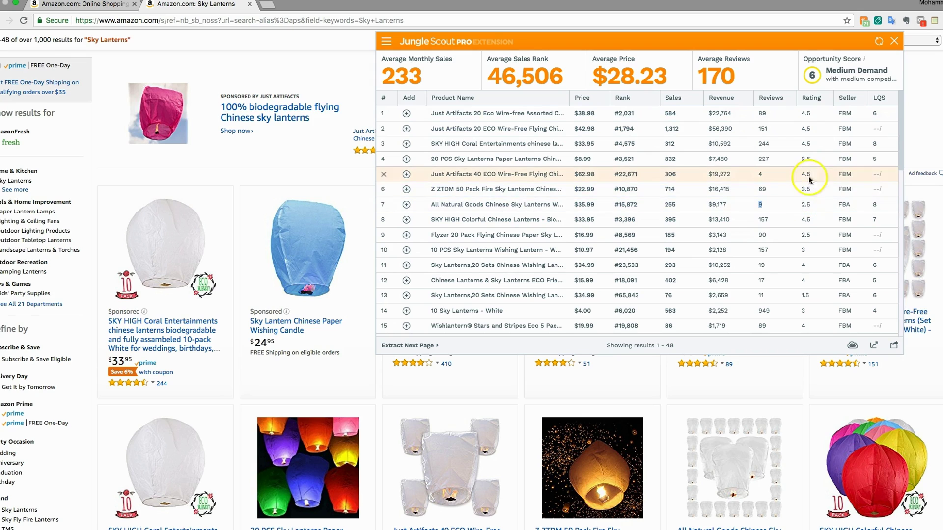
pyautogui.moveTo(795, 162)
pyautogui.mouseDown()
pyautogui.moveTo(811, 161)
pyautogui.moveTo(797, 166)
pyautogui.mouseUp()
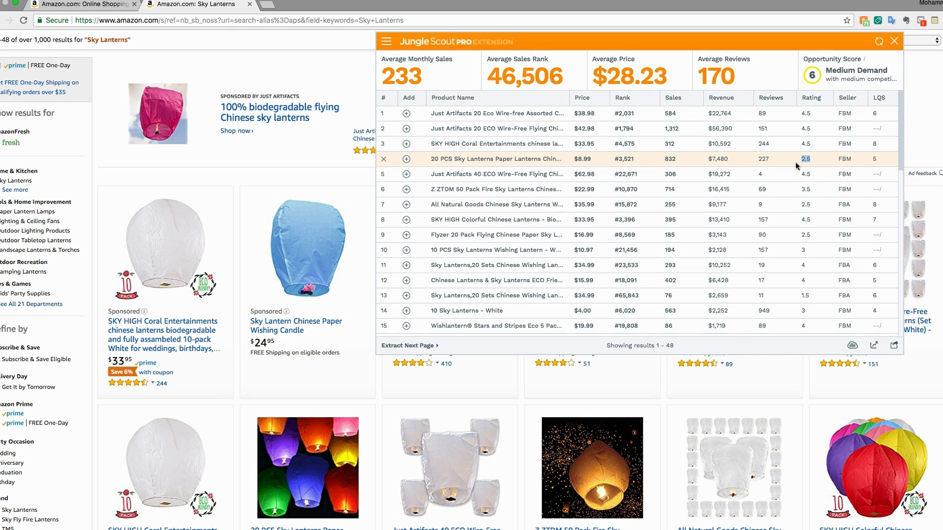
# Look through the Sky Lanterns listings on the search page and close the Jungle Scout results
pyautogui.scroll(-15, 423, 402)
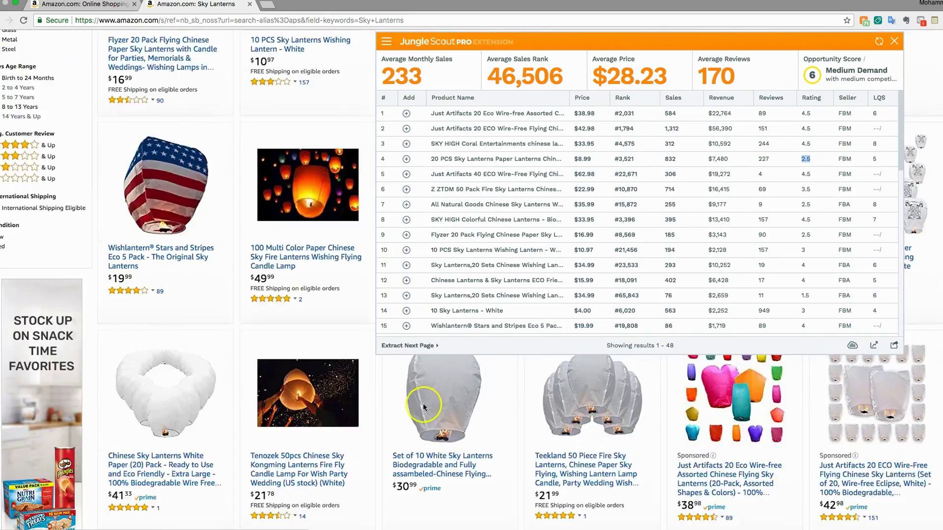
pyautogui.scroll(15, 451, 409)
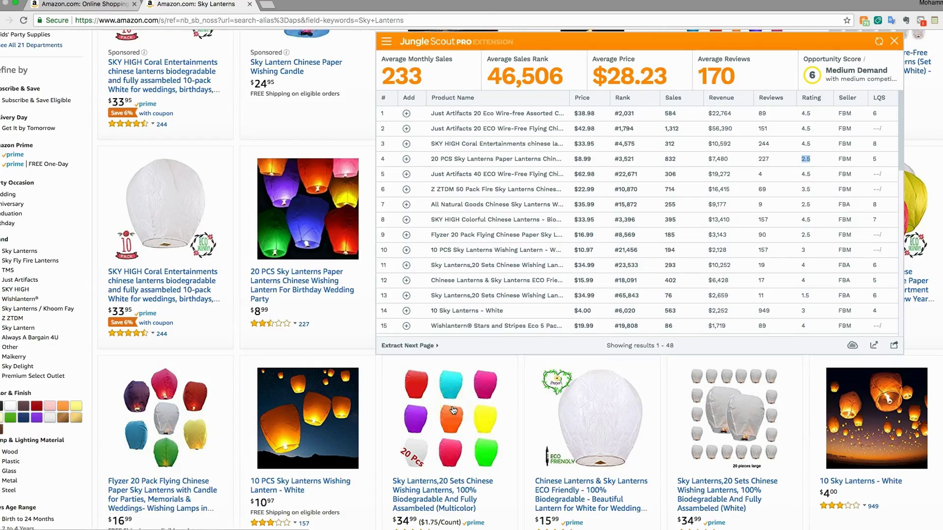
pyautogui.click(894, 43)
pyautogui.scroll(10, 346, 228)
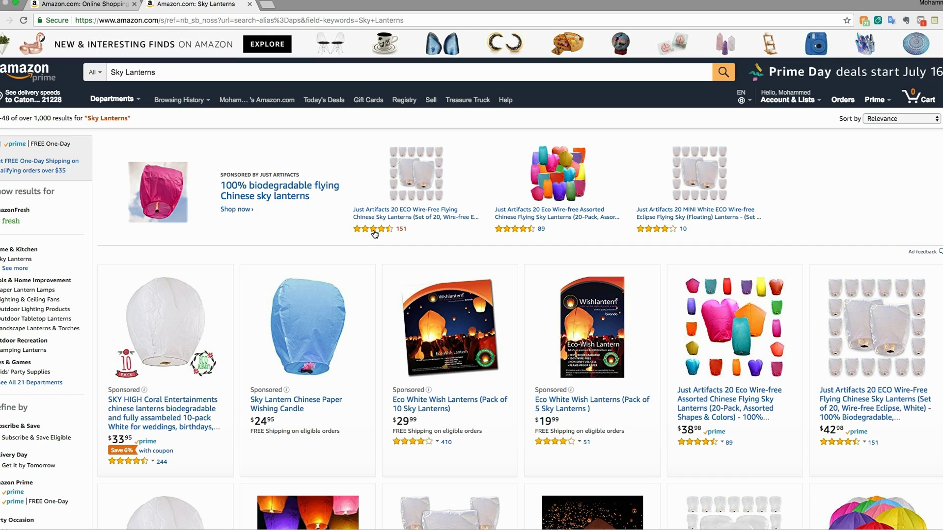
pyautogui.click(750, 527)
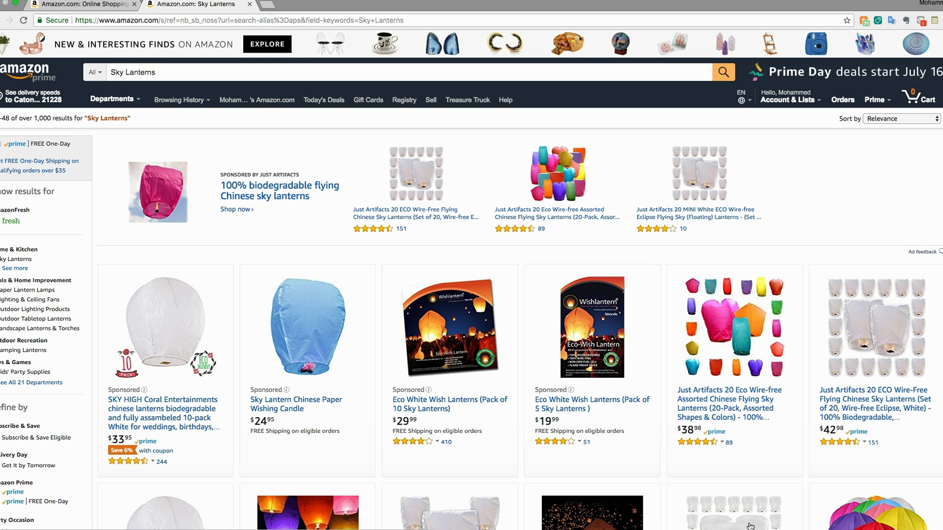
pyautogui.click(616, 506)
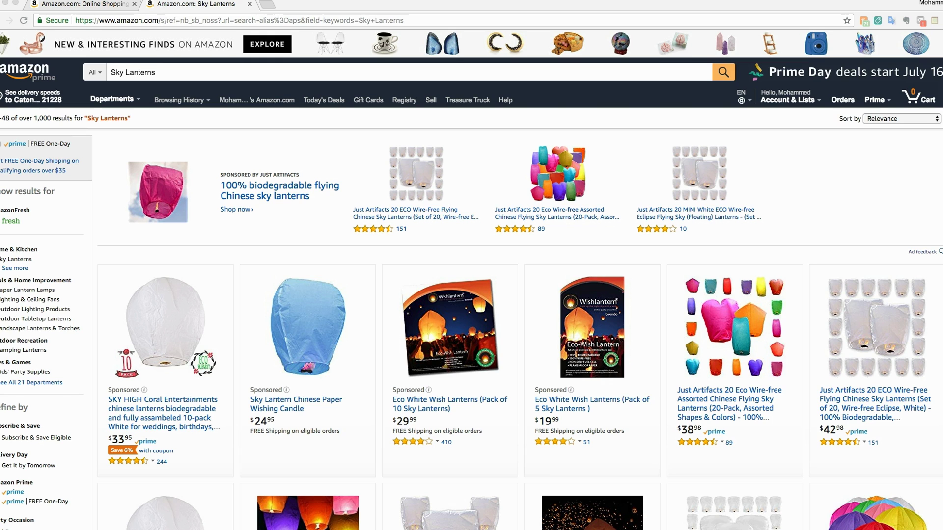
pyautogui.moveTo(675, 528)
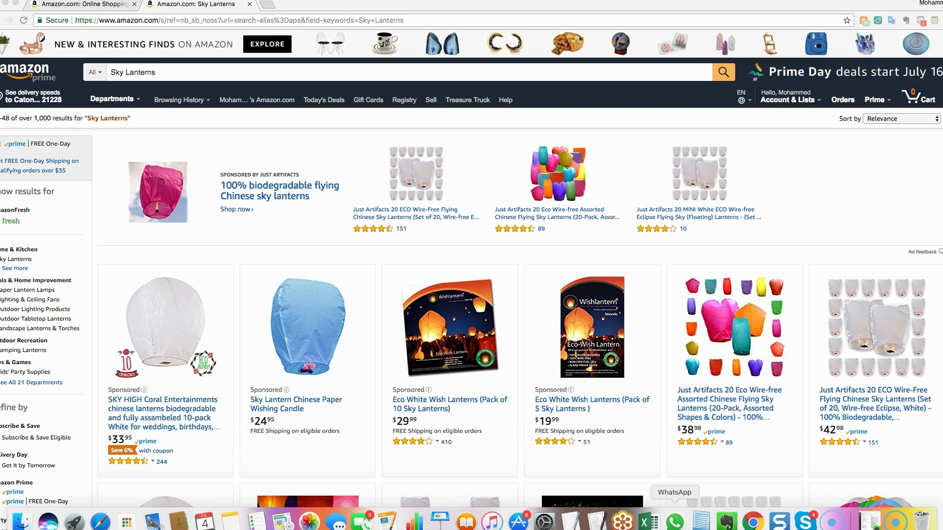